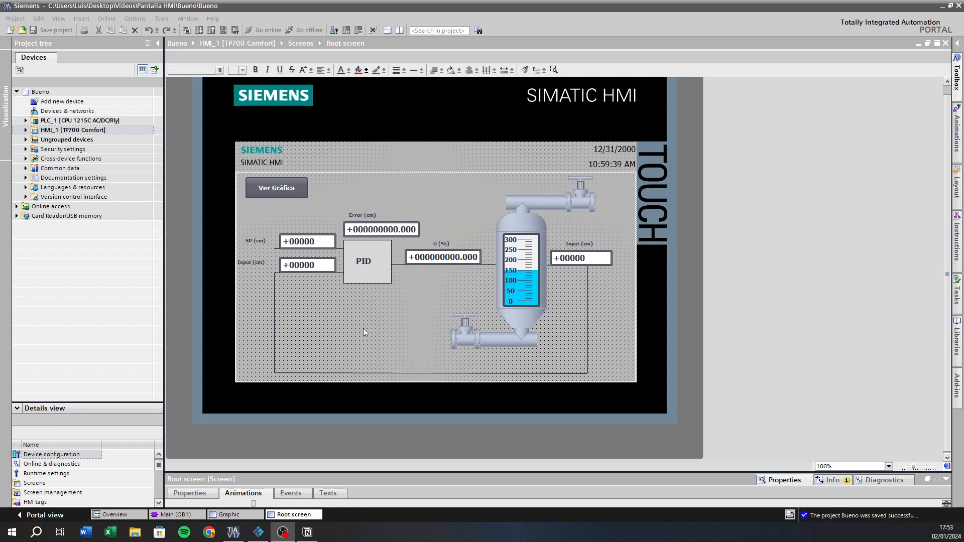
Compare the layouts of the existing Graphic screen and Root screen of HMI_1
left_click(246, 513)
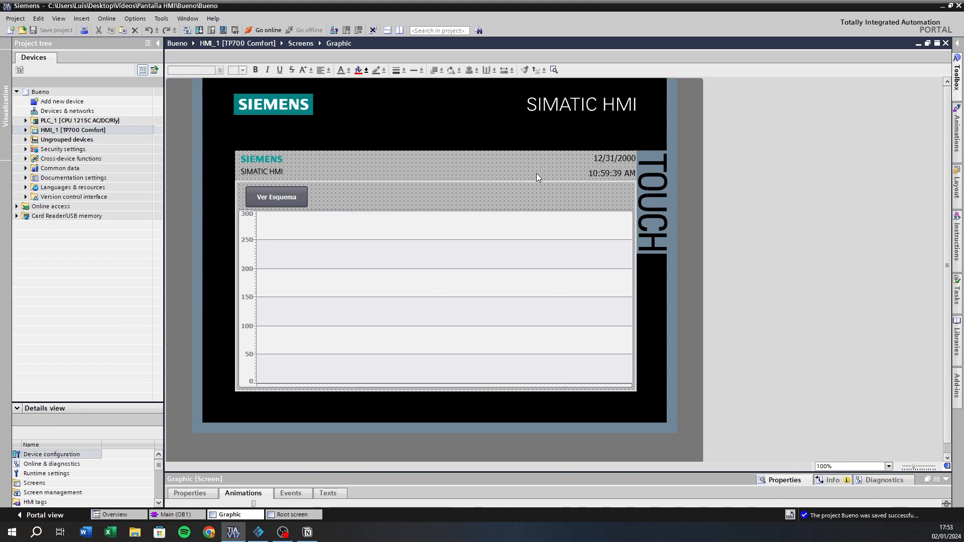
left_click(318, 517)
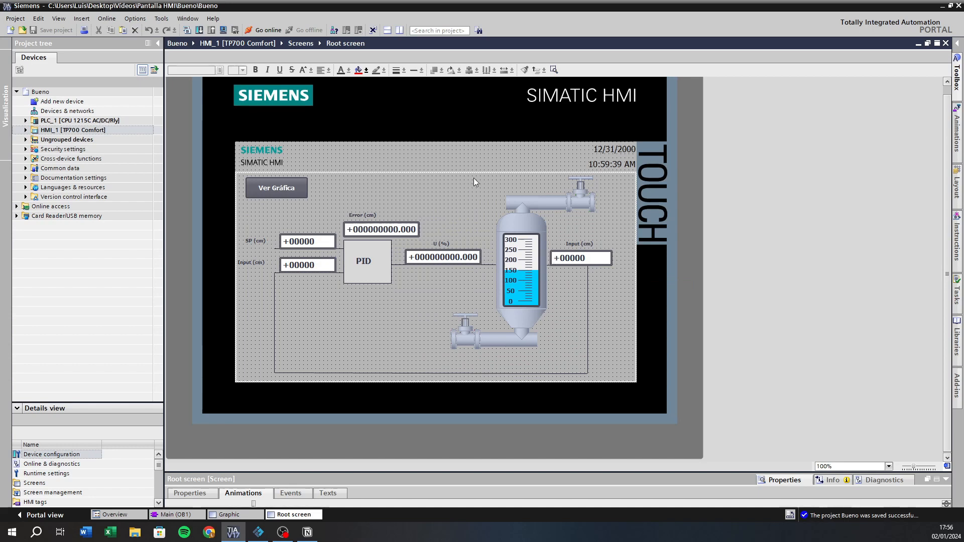
left_click(230, 514)
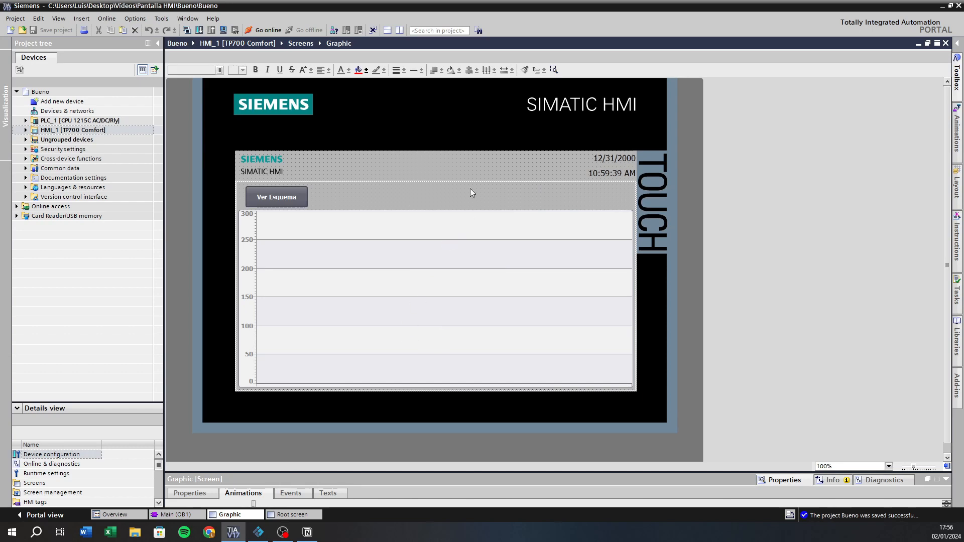
left_click(284, 514)
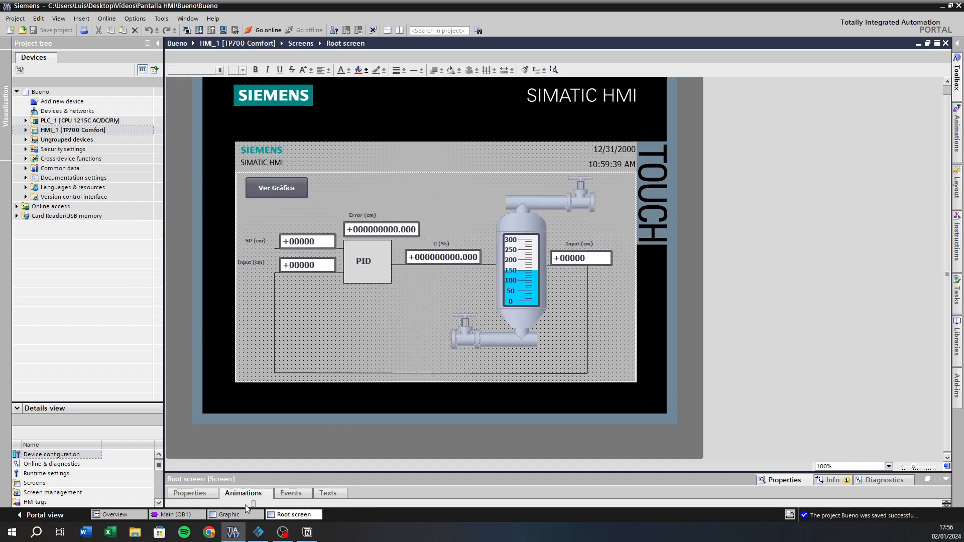
left_click(237, 515)
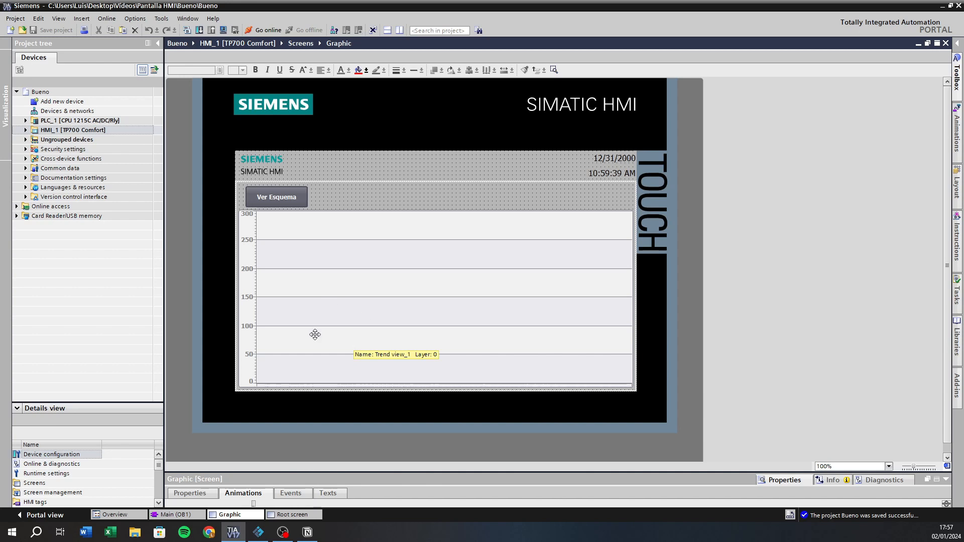
left_click(276, 515)
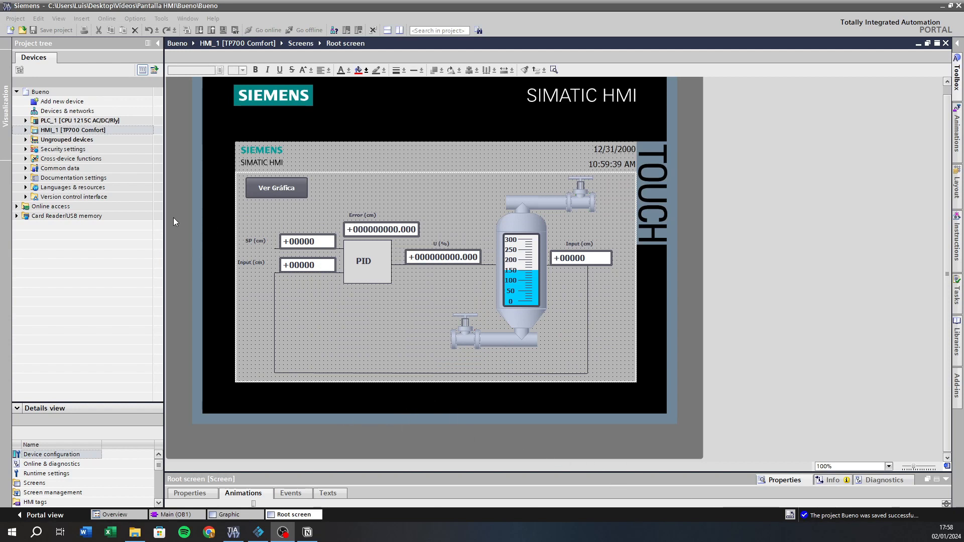
Examine the program blocks of PLC_1 in the project, including the Main and Escalado blocks
left_click(50, 122)
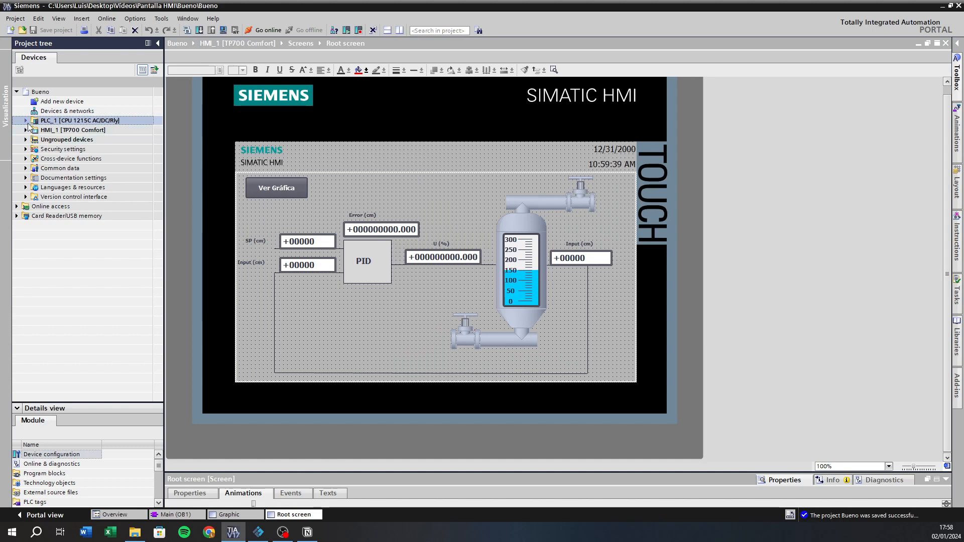
left_click(26, 120)
left_click(35, 149)
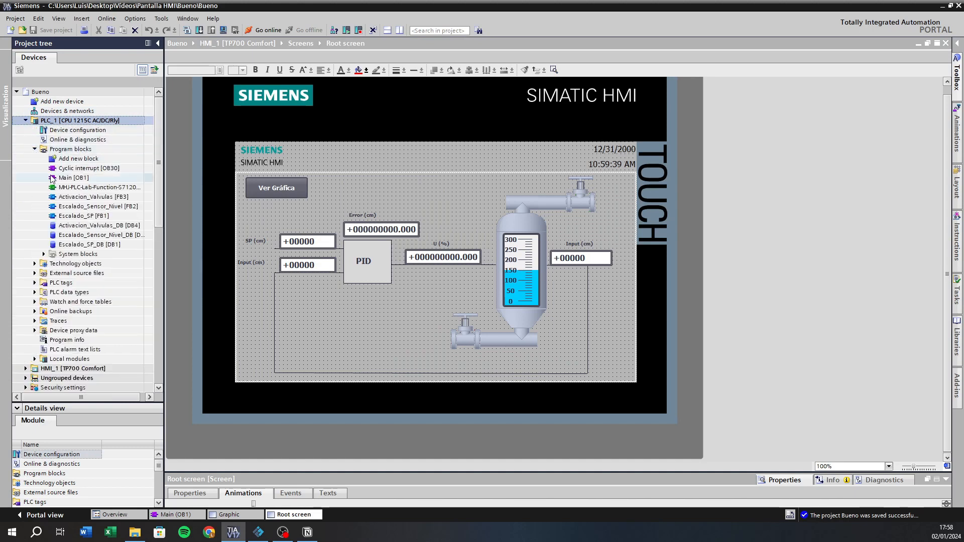
left_click(25, 121)
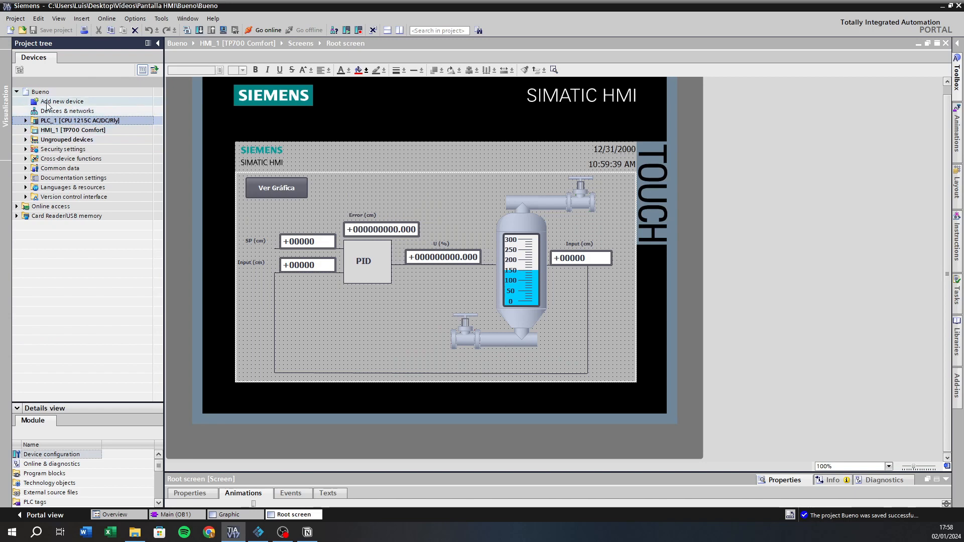
double_click(73, 102)
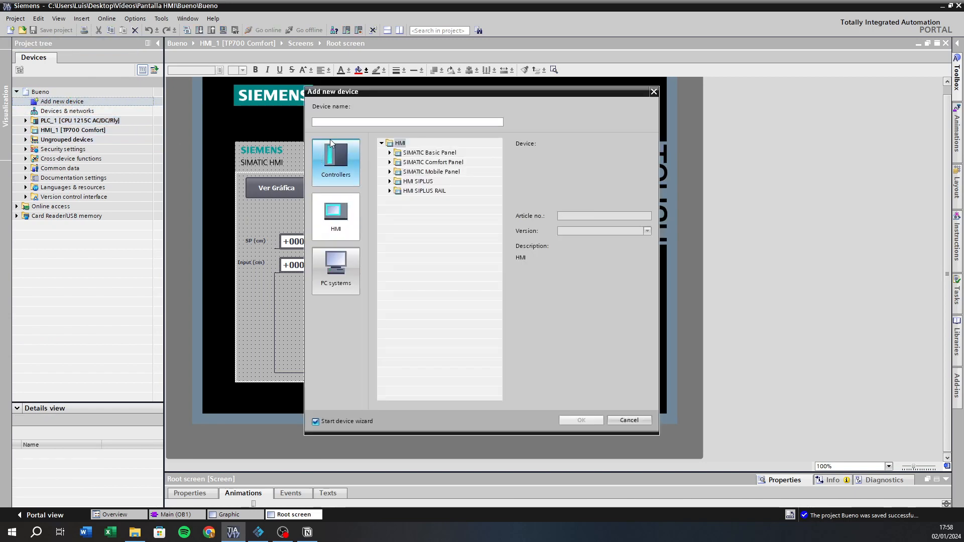
left_click(336, 228)
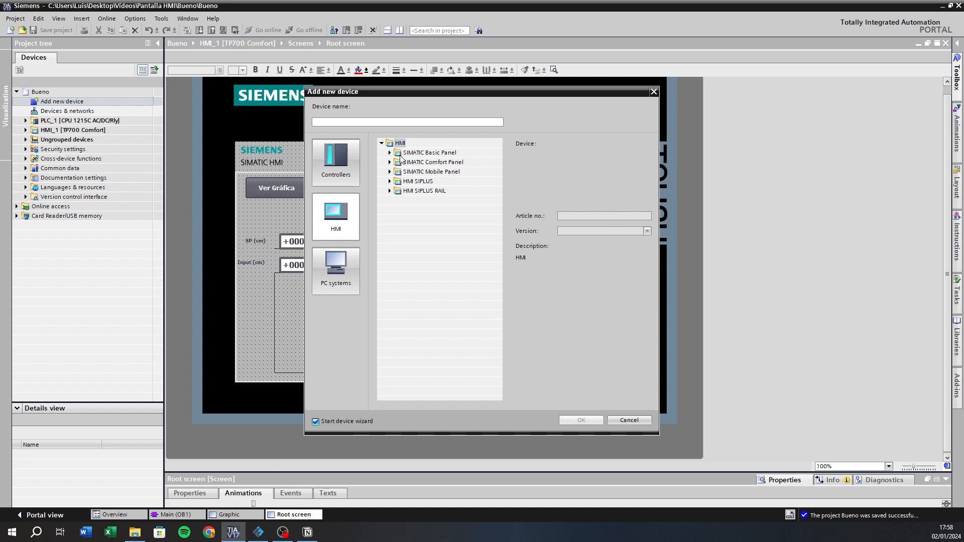
left_click_drag(393, 95, 691, 106)
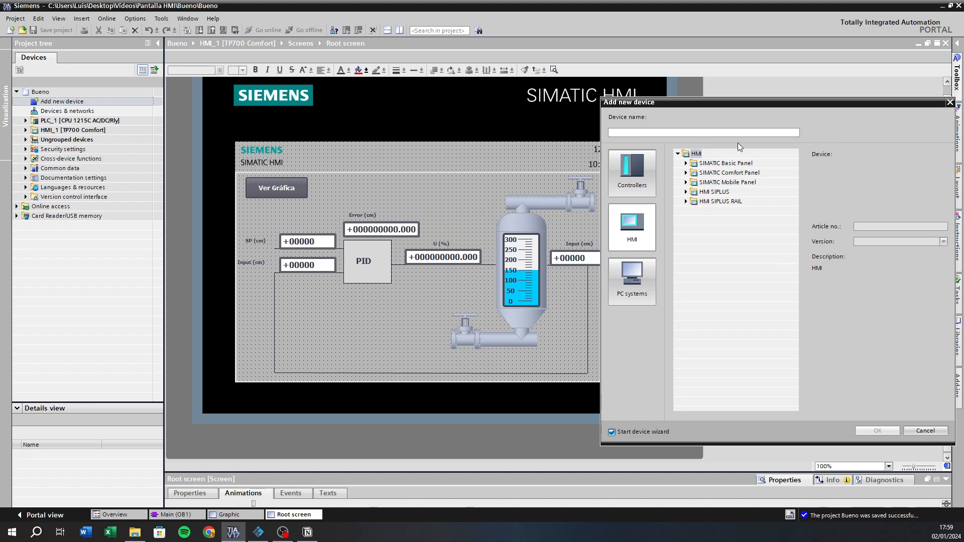
left_click(687, 163)
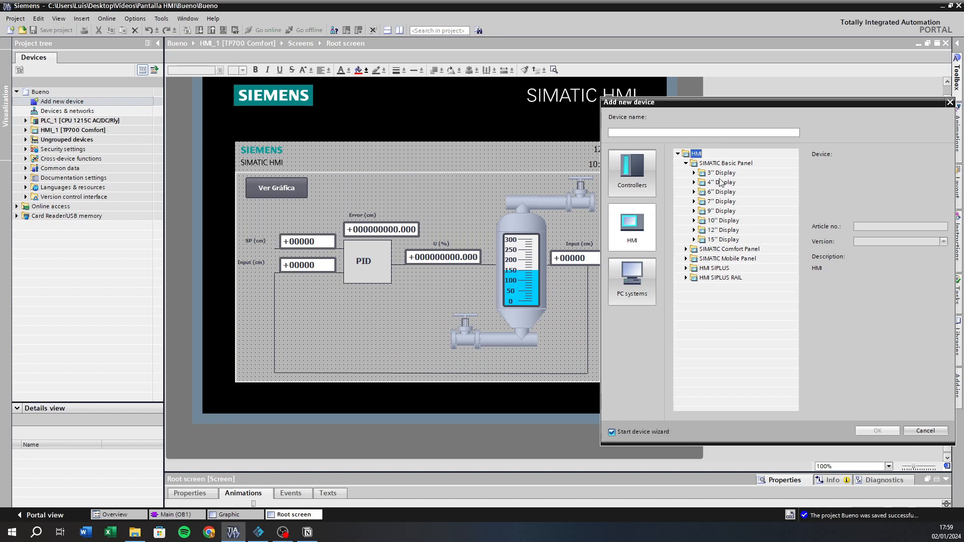
left_click(694, 212)
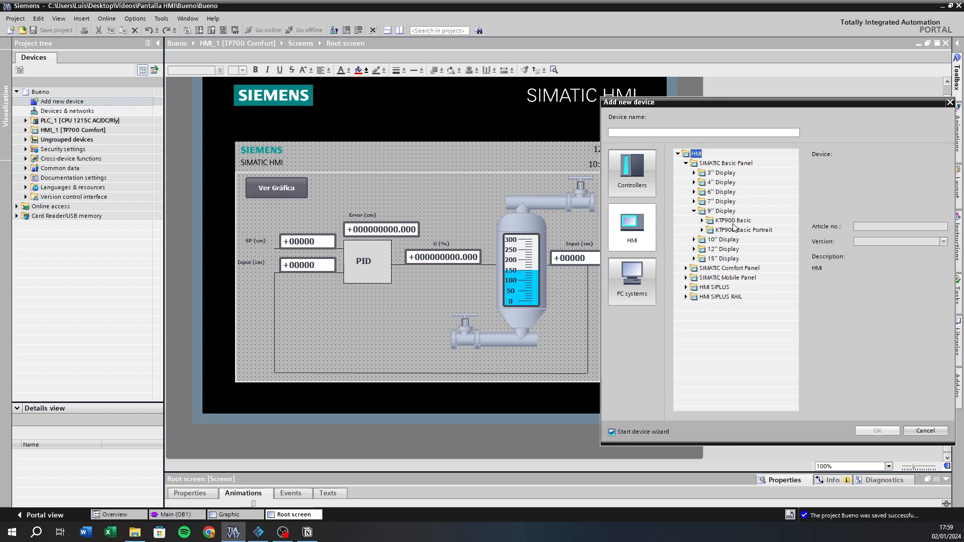
left_click(702, 231)
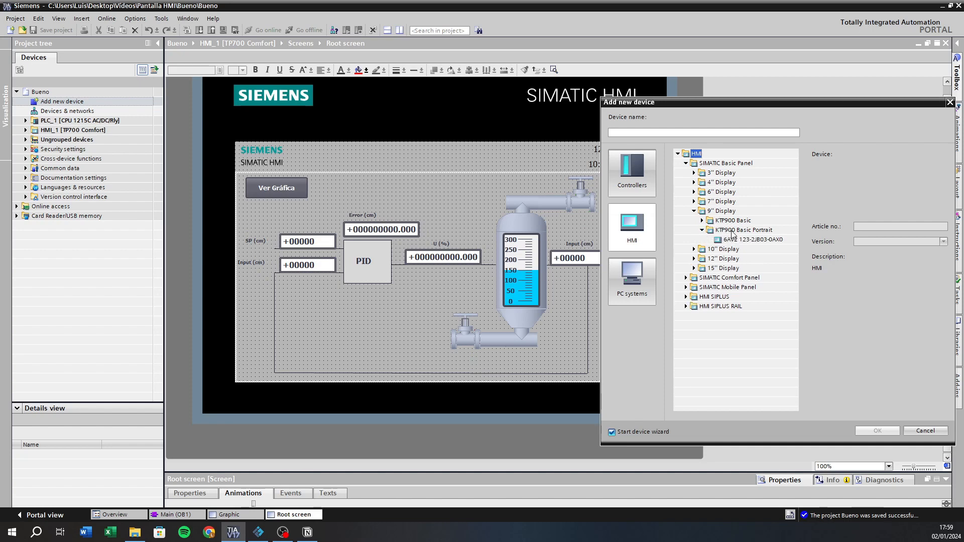
left_click(702, 221)
left_click(735, 251)
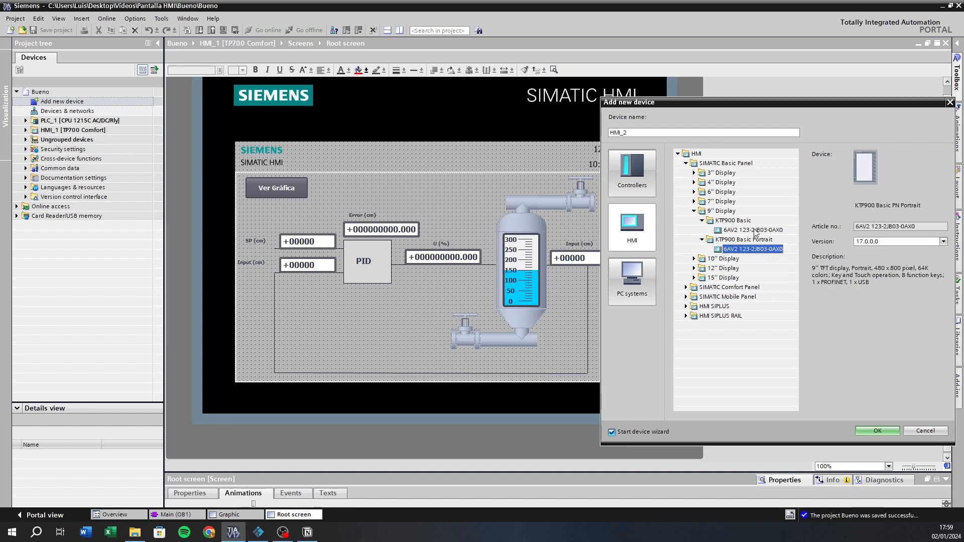
left_click(874, 242)
left_click(873, 243)
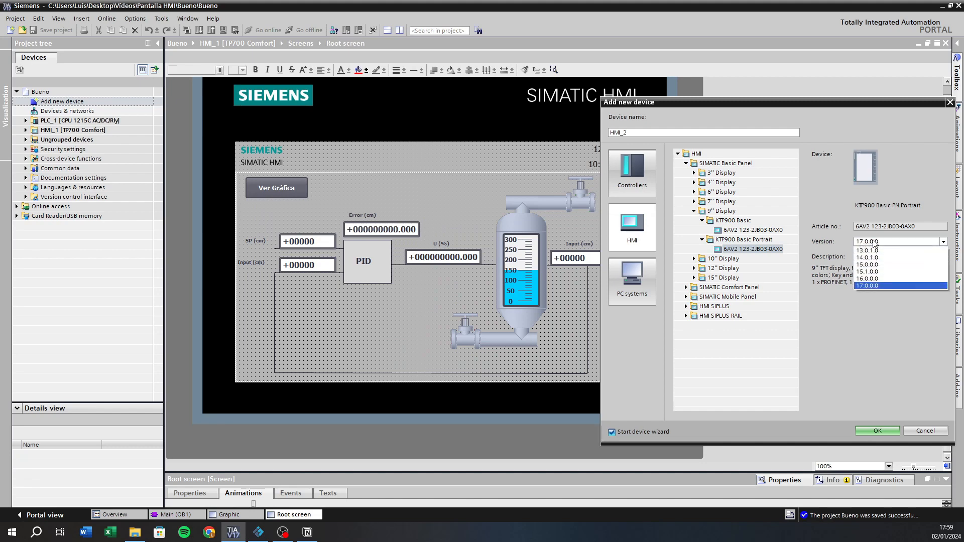
left_click(874, 243)
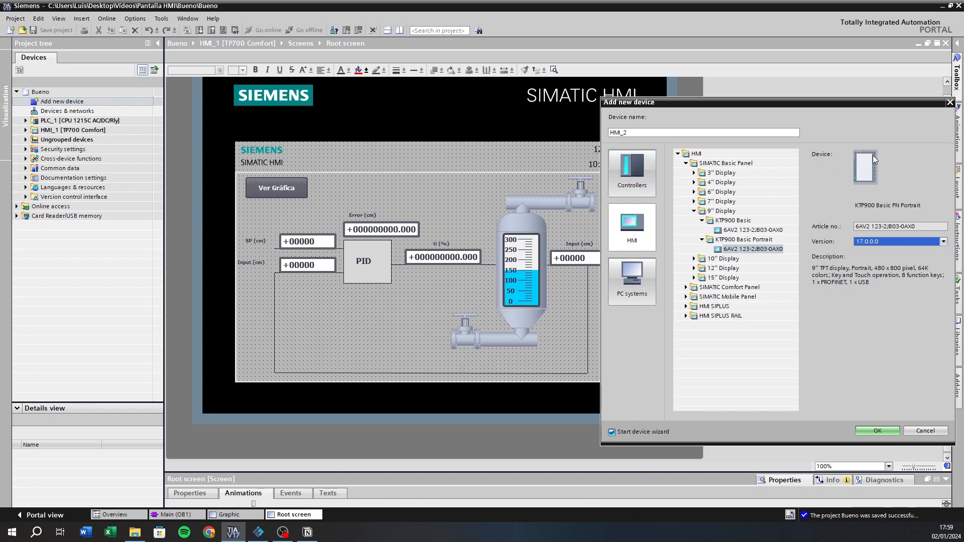
left_click(949, 103)
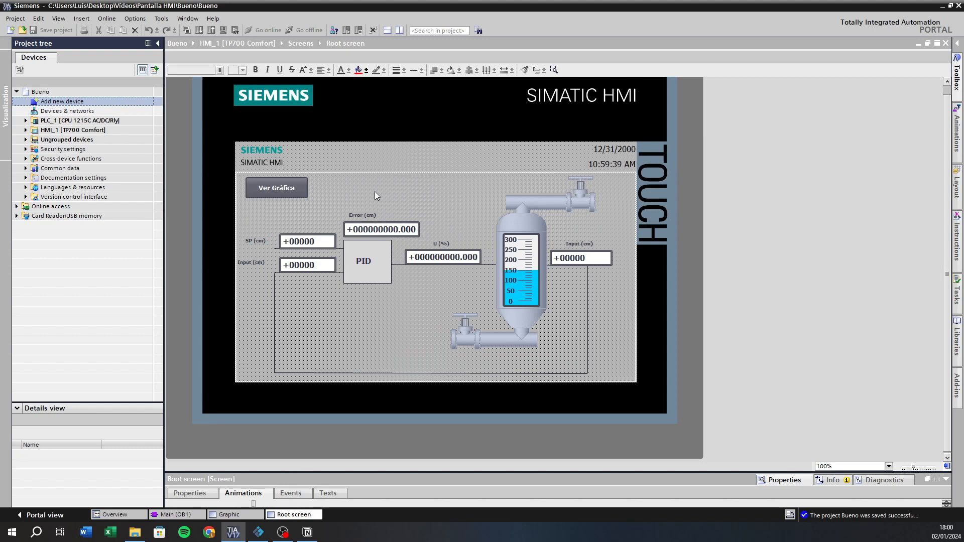
Add a new SIMATIC Basic Panel HMI device with a 10" display, the KTP1000 Basic color PN
double_click(76, 102)
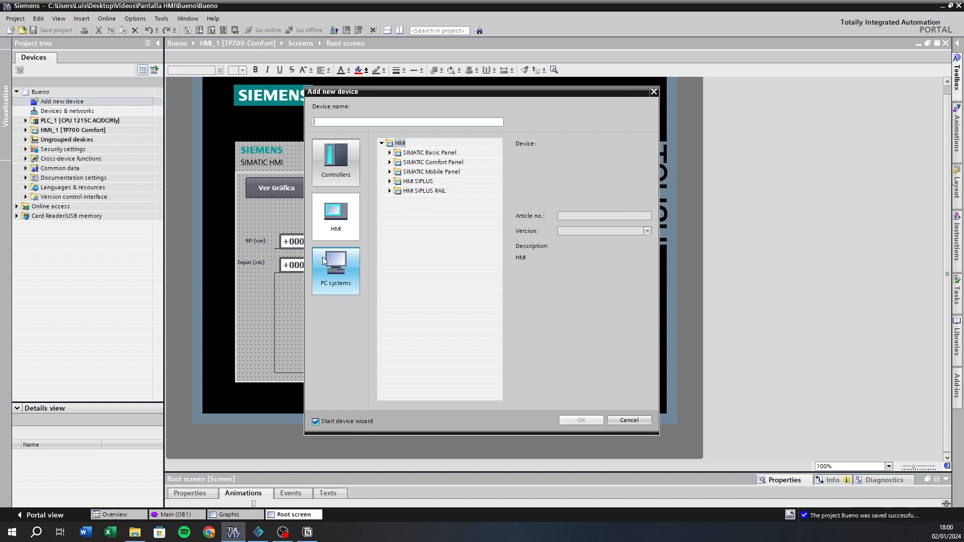
left_click(389, 152)
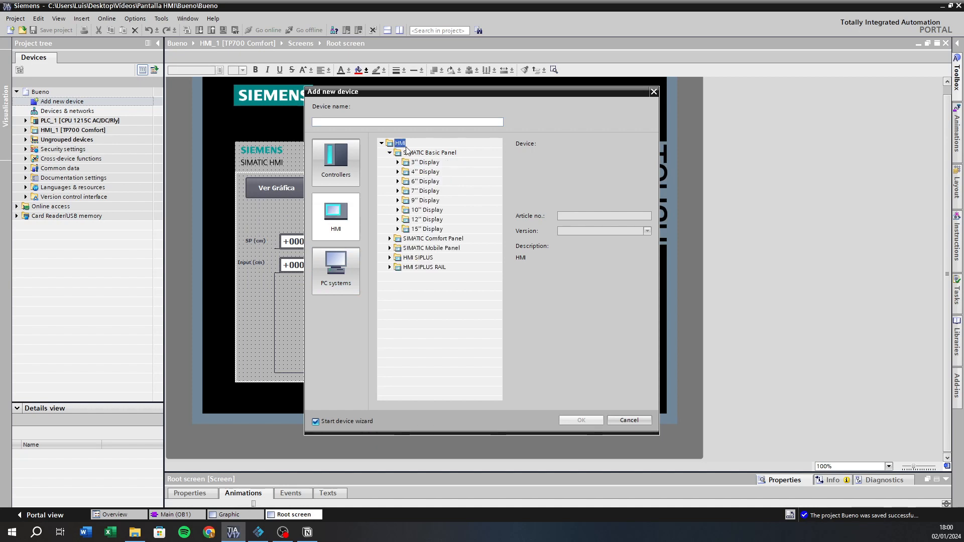
left_click(398, 210)
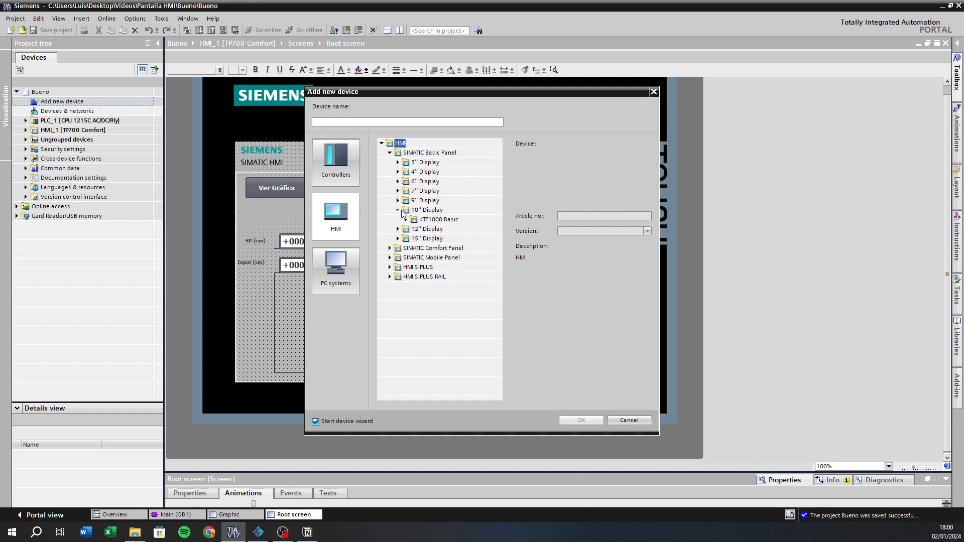
left_click(407, 220)
key("Escape")
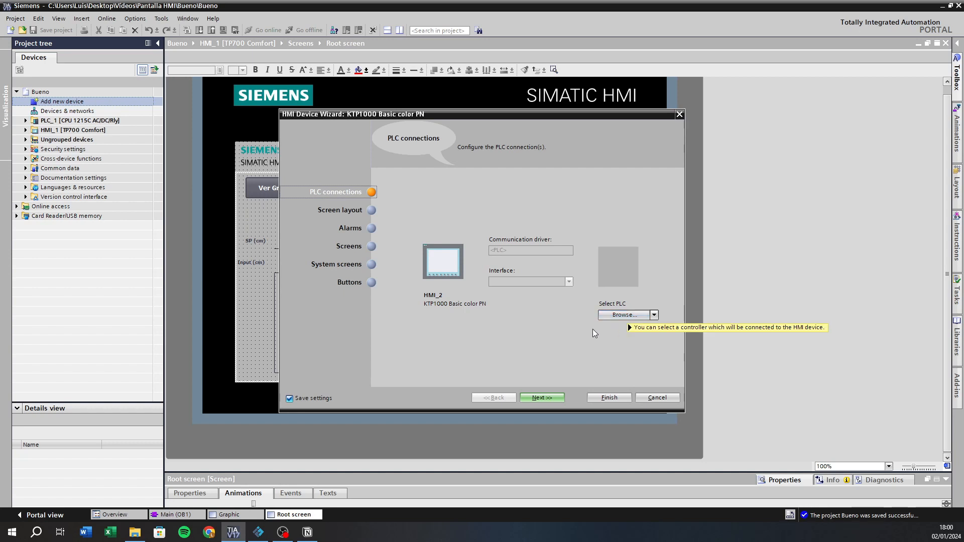
Connect the new HMI panel to the controller PLC_1 in the device wizard and continue to the screen layout
left_click(617, 316)
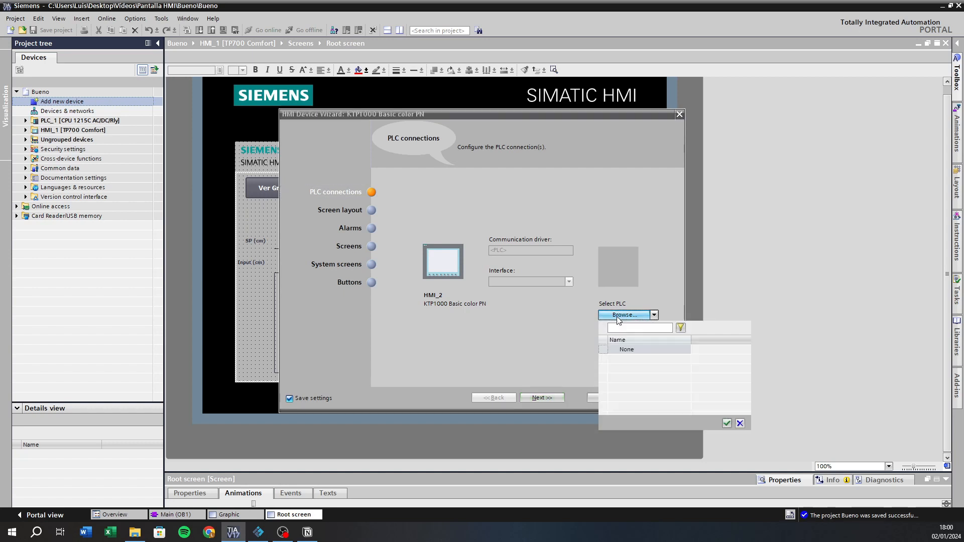
double_click(626, 359)
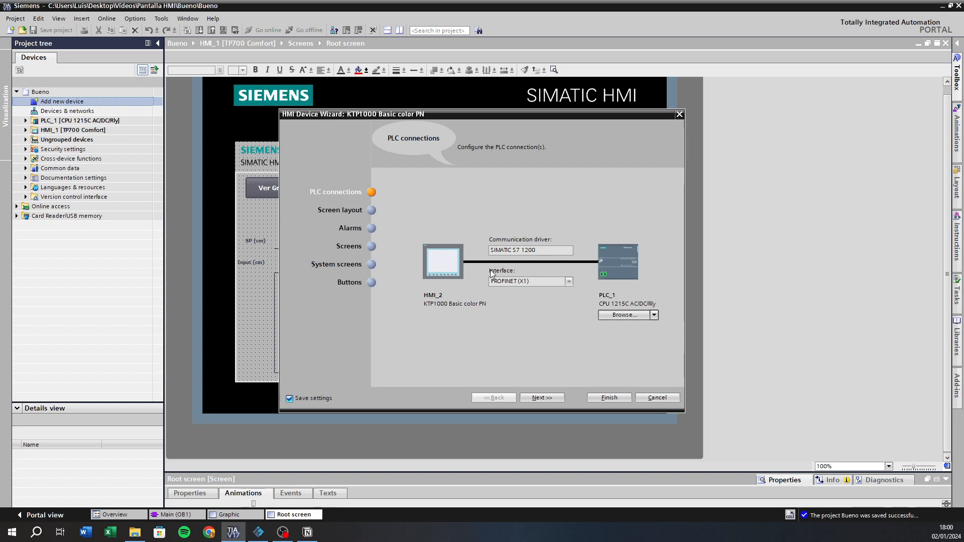
left_click(524, 399)
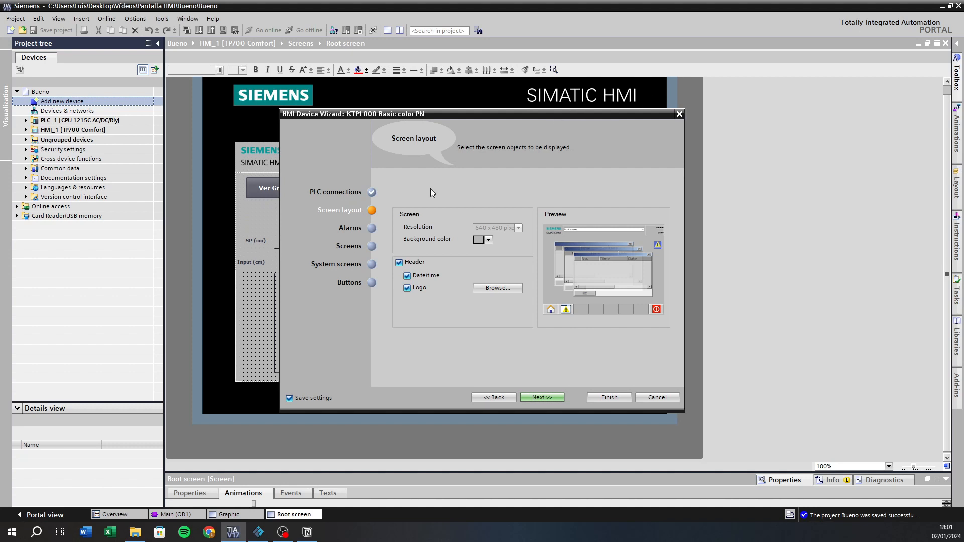
Remove the header from the screen layout and disable the unacknowledged alarms, pending alarms and active system events, continuing to the screen navigation
left_click(399, 262)
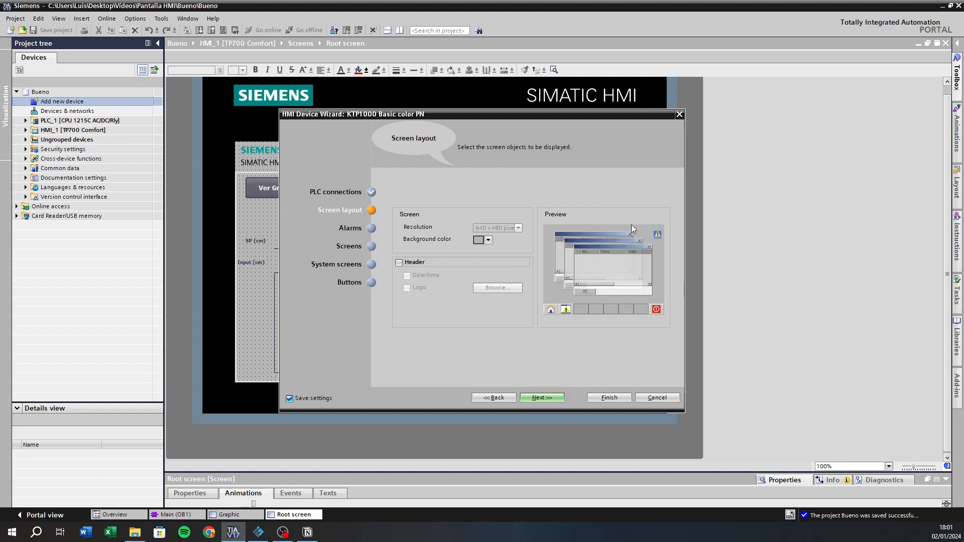
left_click(538, 399)
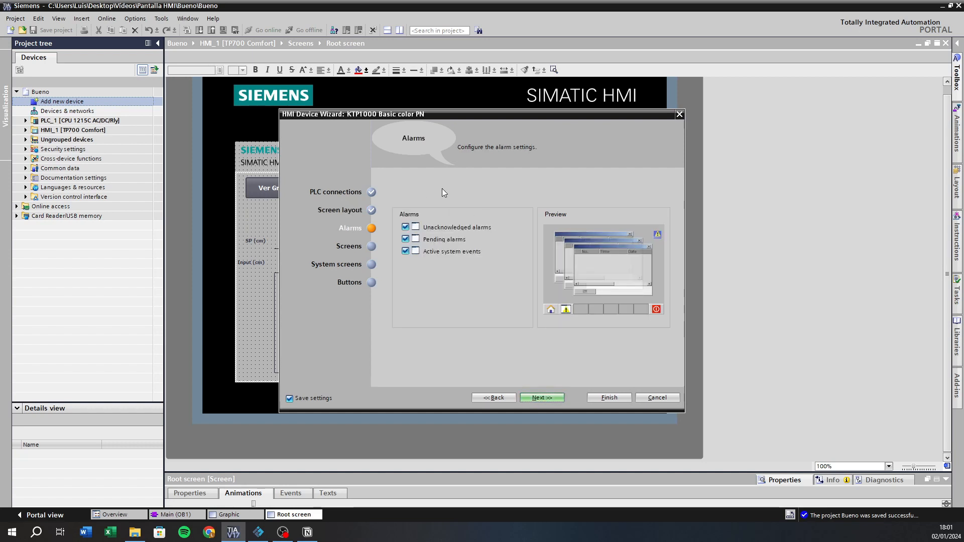
left_click(406, 239)
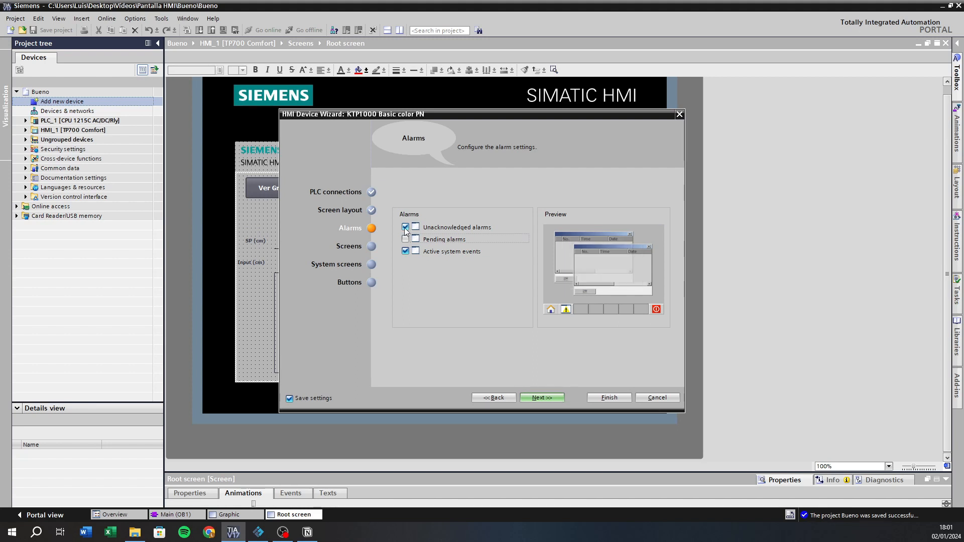
left_click(406, 251)
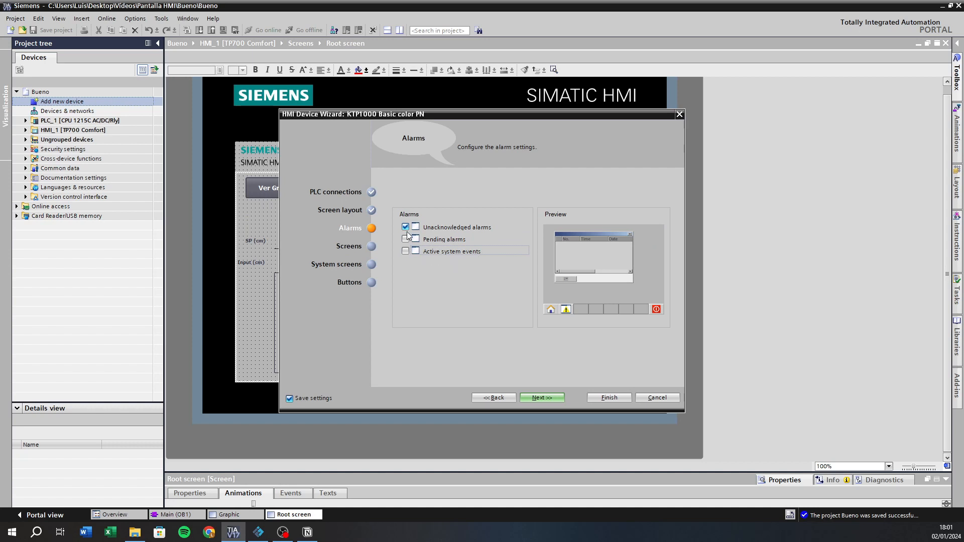
left_click(405, 228)
left_click(405, 228)
left_click(405, 227)
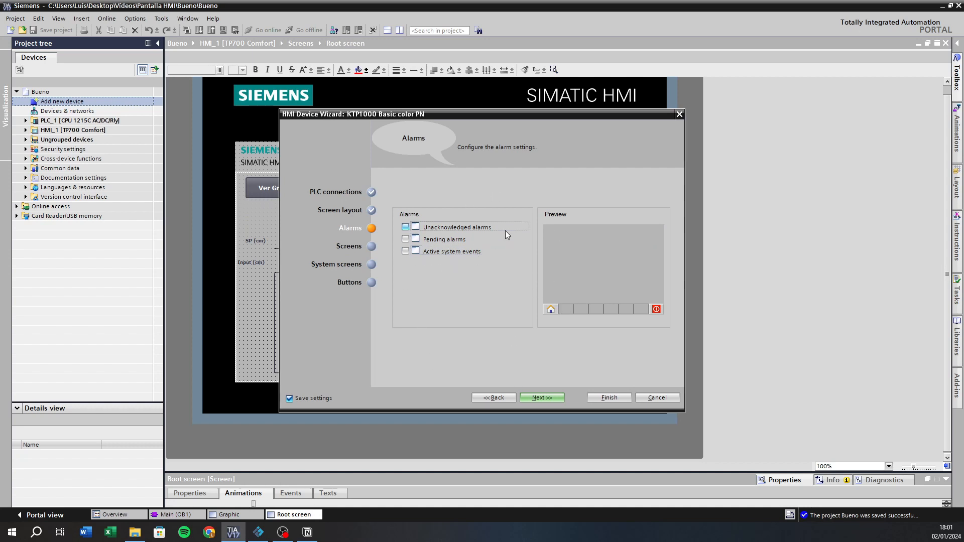
left_click(531, 395)
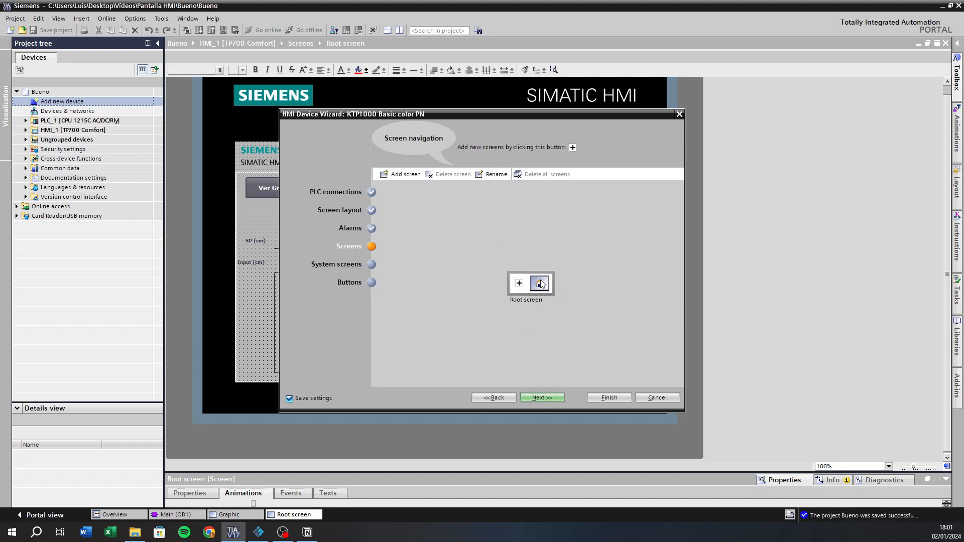
Move the HMI device wizard aside to uncover the existing Root screen behind it
left_click_drag(477, 115, 656, 120)
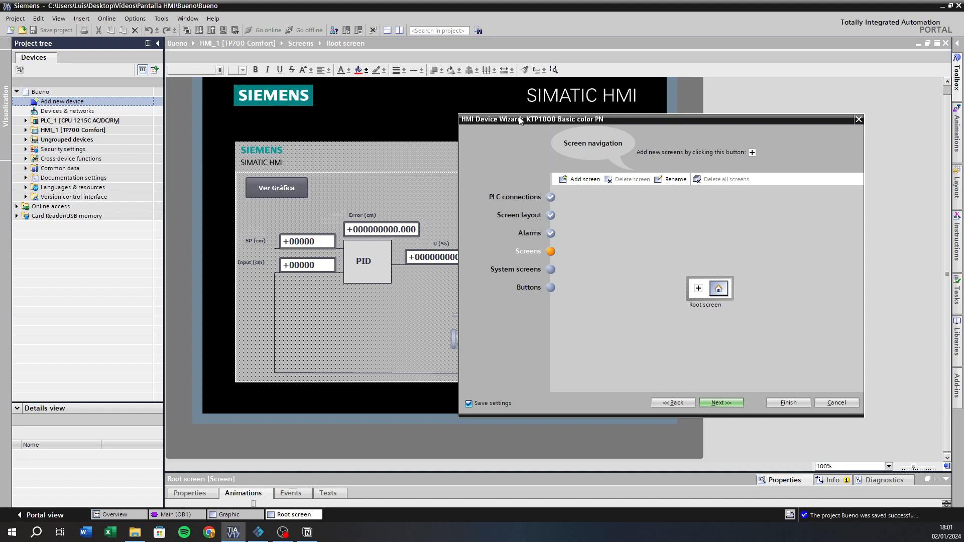
left_click_drag(517, 123, 570, 117)
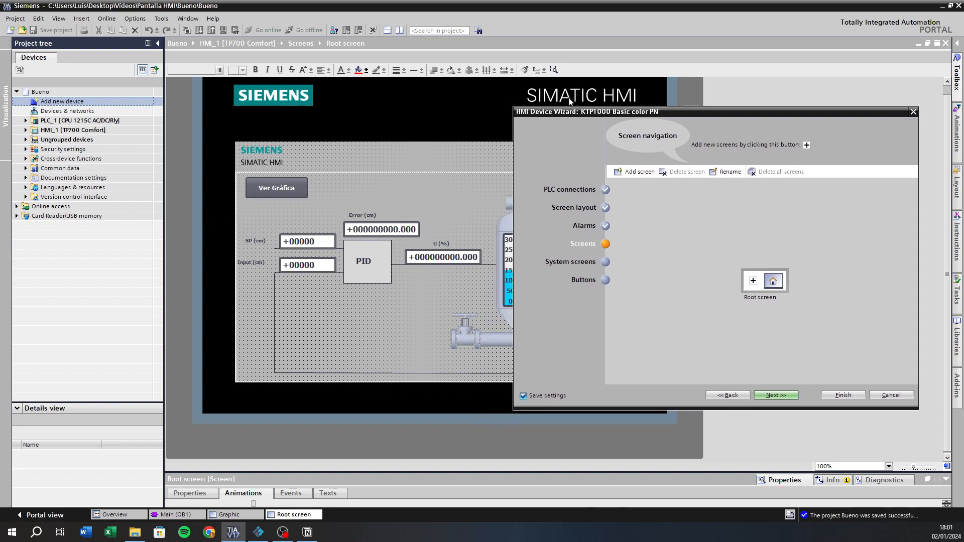
left_click_drag(556, 112, 584, 118)
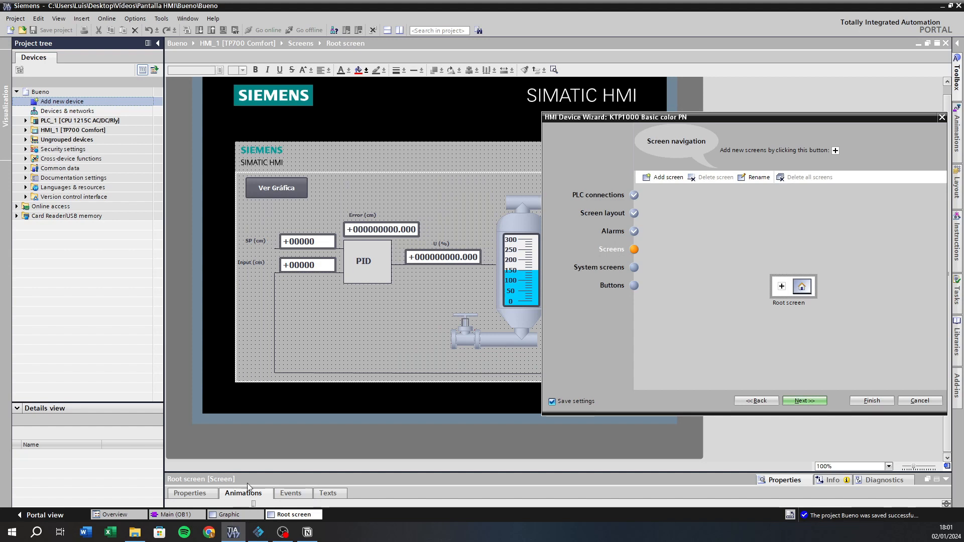
Add a new screen linked to the Root screen and continue past the system screens to the wizard's button settings
left_click_drag(574, 119, 368, 142)
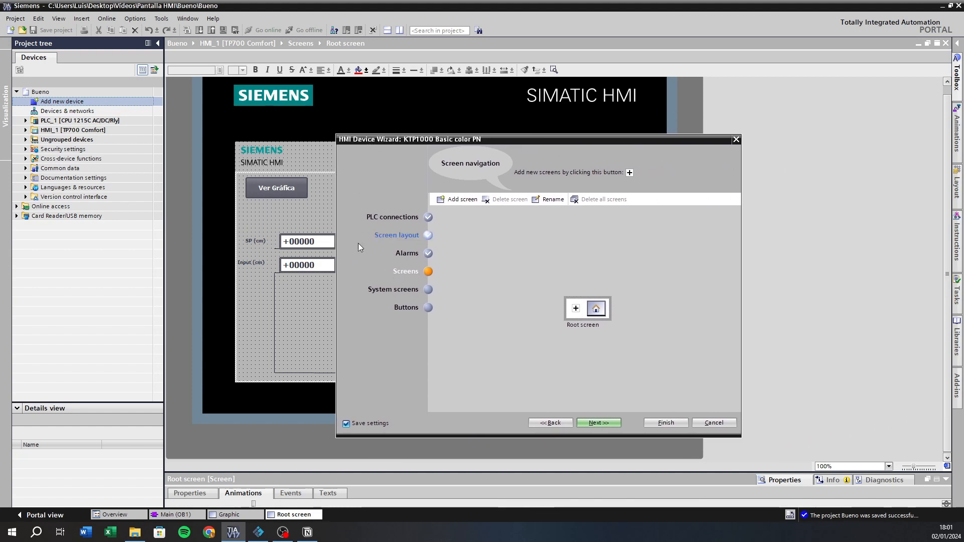
left_click(458, 199)
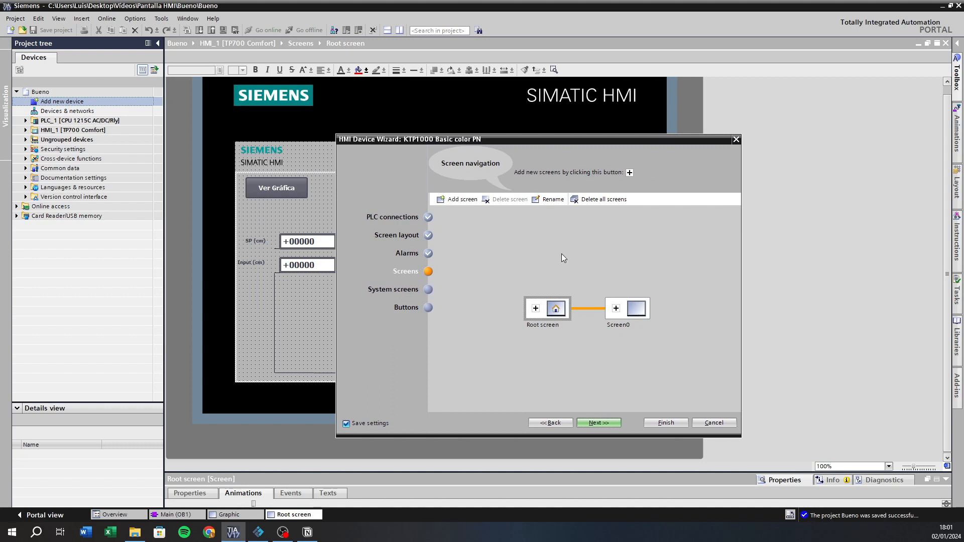
left_click(595, 425)
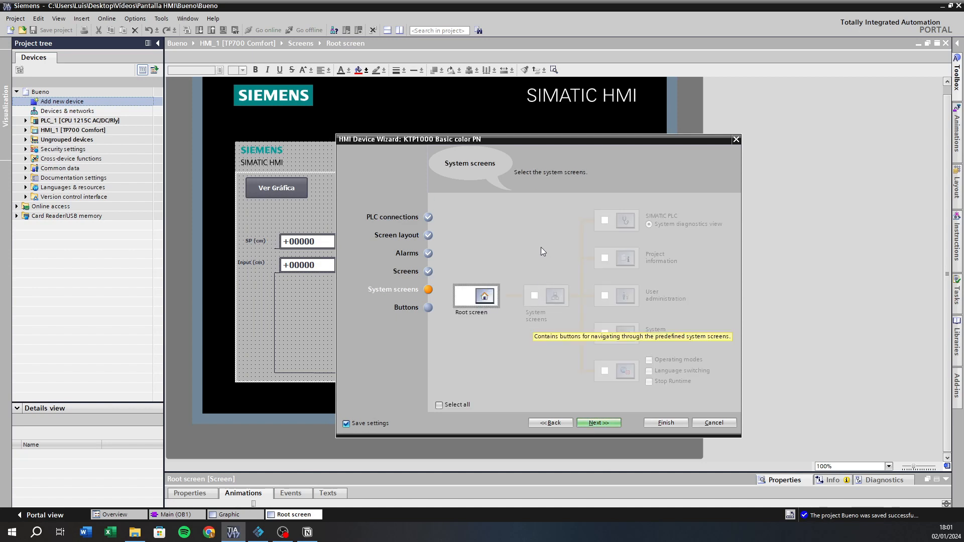
left_click(606, 426)
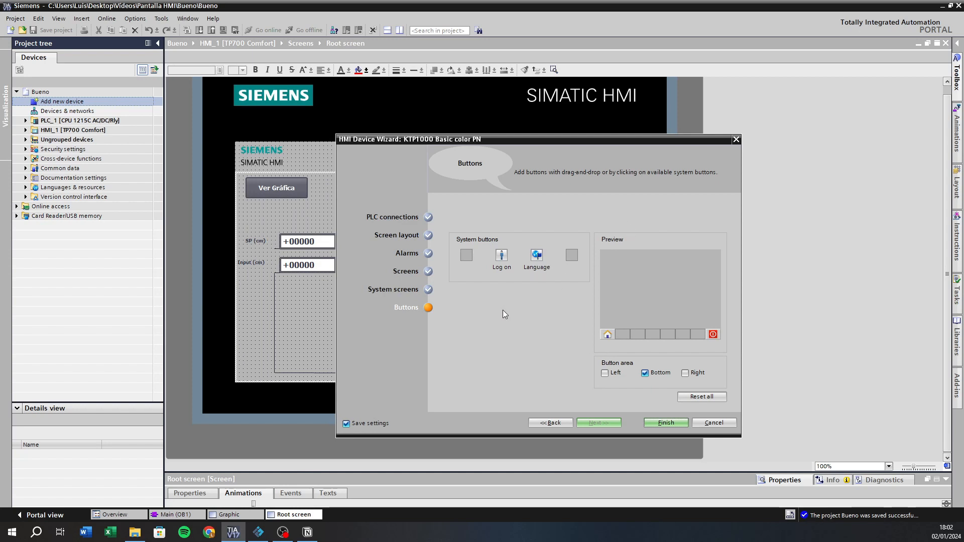
Try the left and right button areas in the device wizard, and disable the left, right and bottom areas
left_click(605, 373)
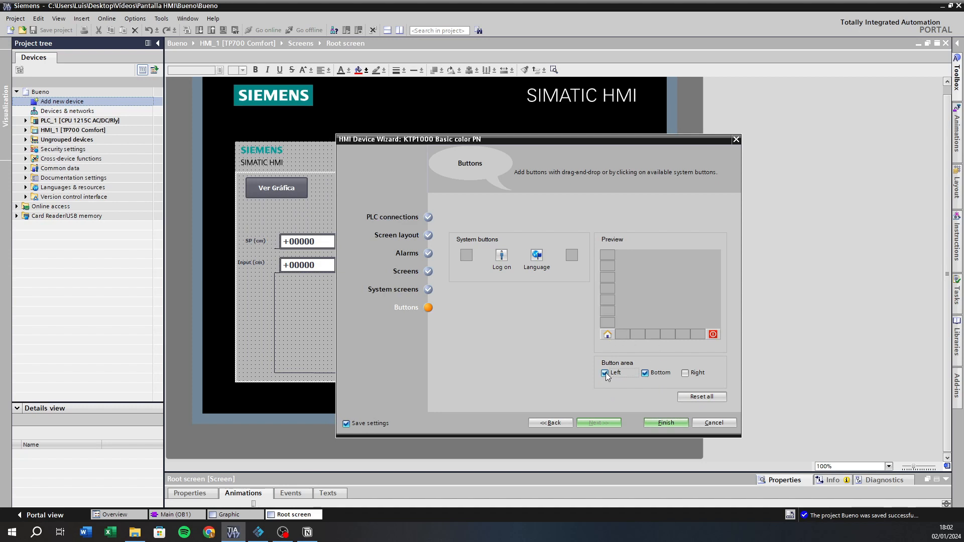
left_click(685, 372)
left_click(686, 373)
left_click(608, 372)
left_click(644, 374)
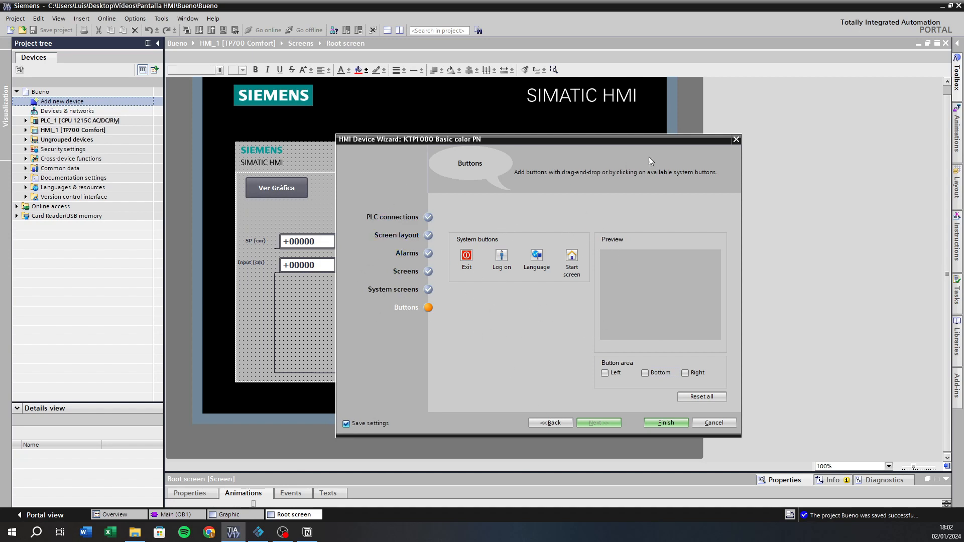
Close the HMI device wizard, accepting that the device is added, and delete HMI_2 [KTP1000 Basic color PN] from the project
left_click(736, 140)
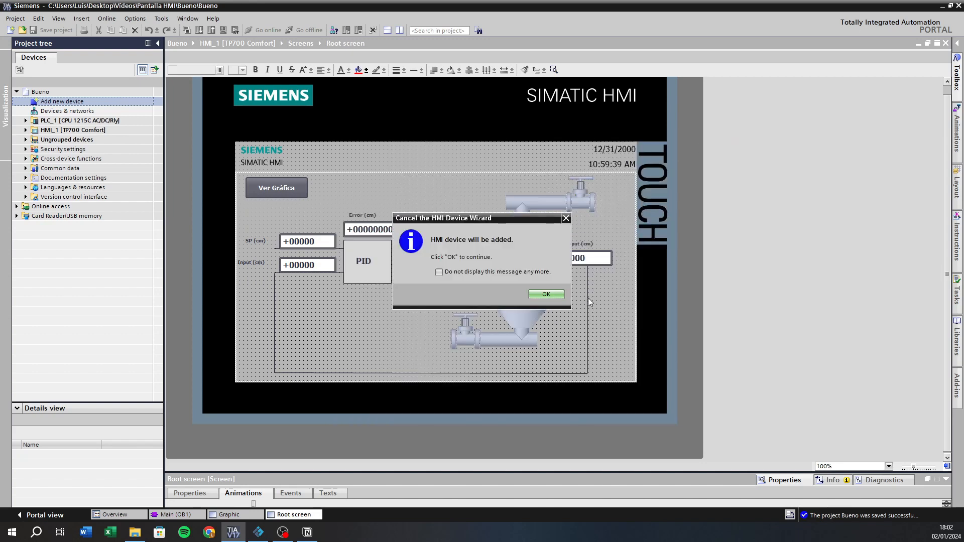
left_click(546, 294)
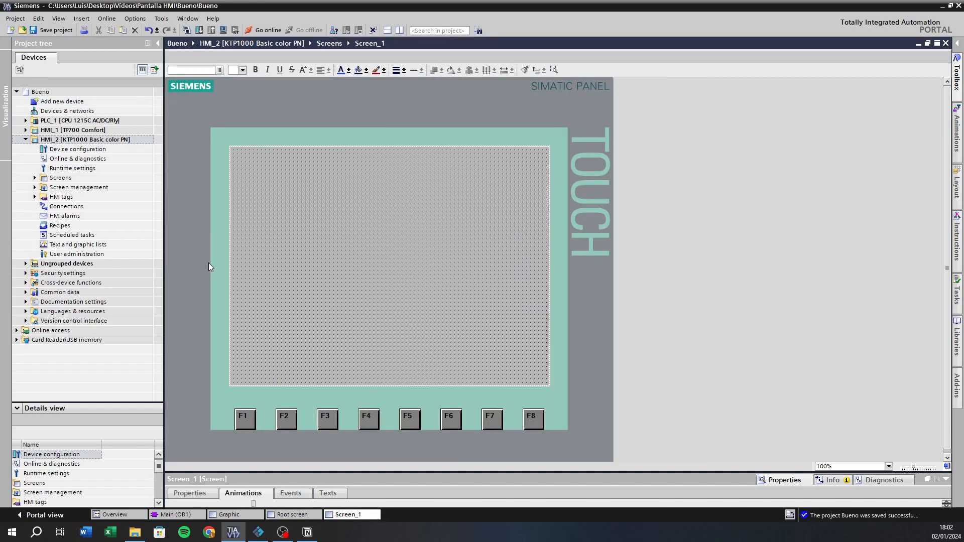
left_click(35, 142)
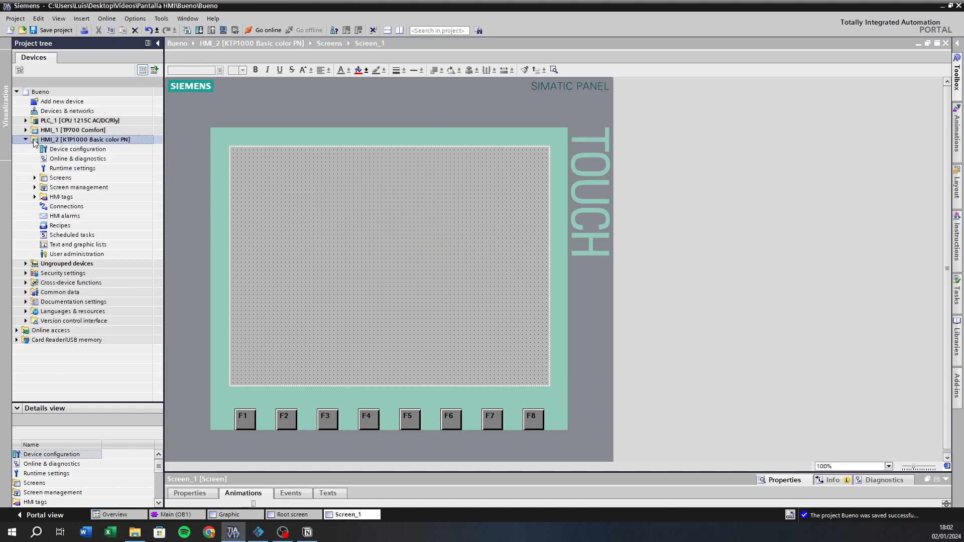
right_click(56, 141)
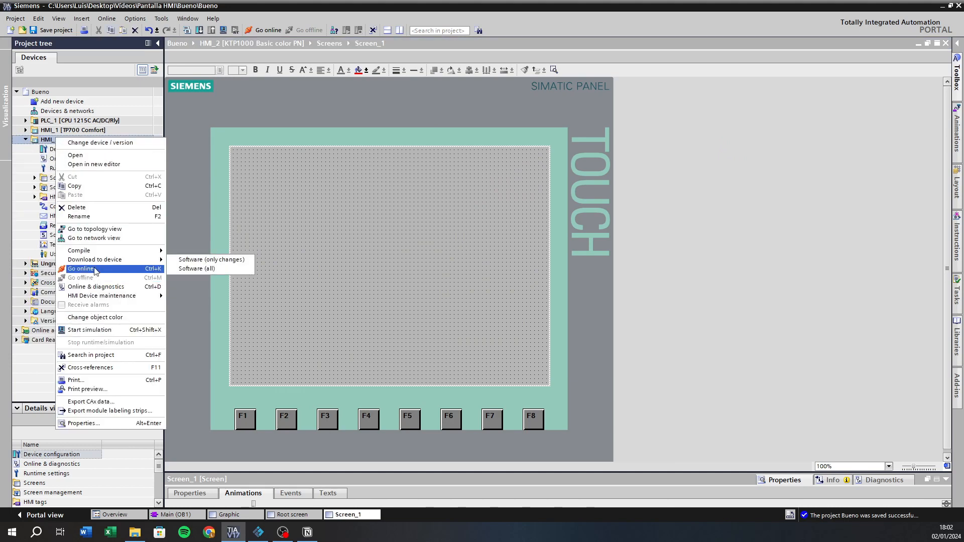
left_click(95, 212)
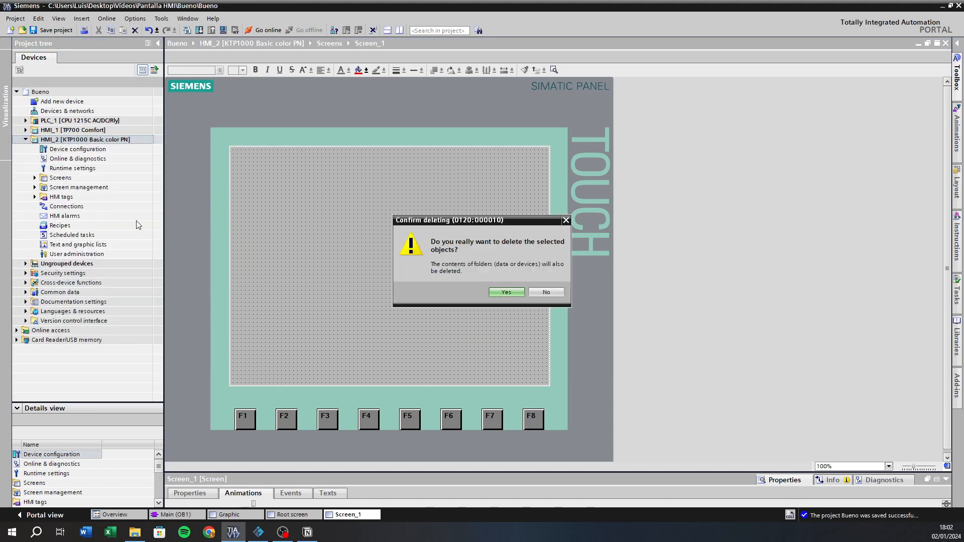
left_click(506, 293)
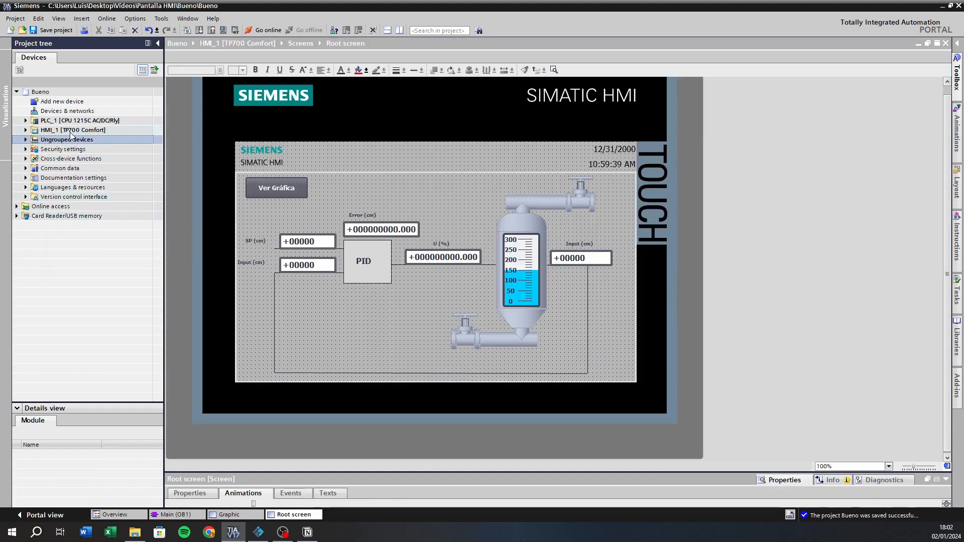
Examine the PID block's rectangle on the Root screen and the basic objects available in the toolbox
left_click(632, 357)
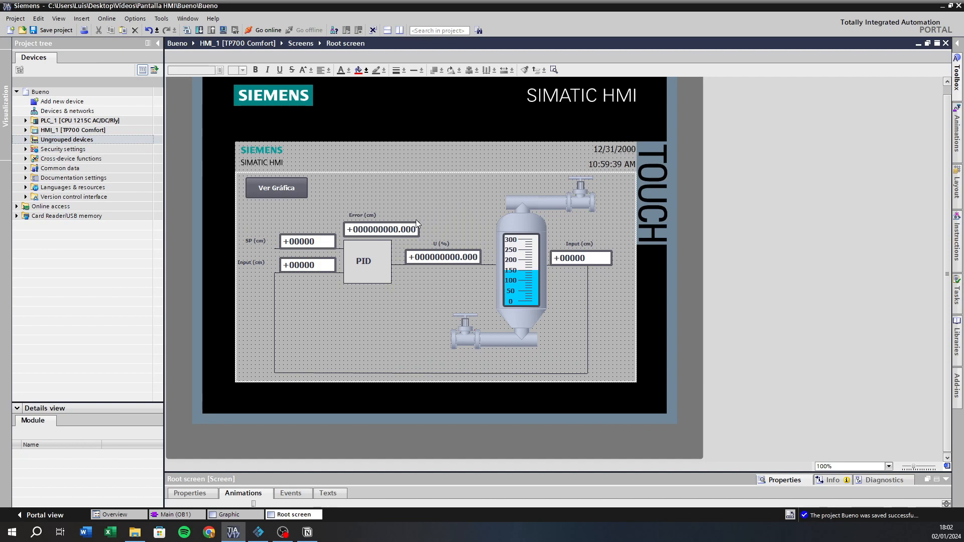
left_click(366, 247)
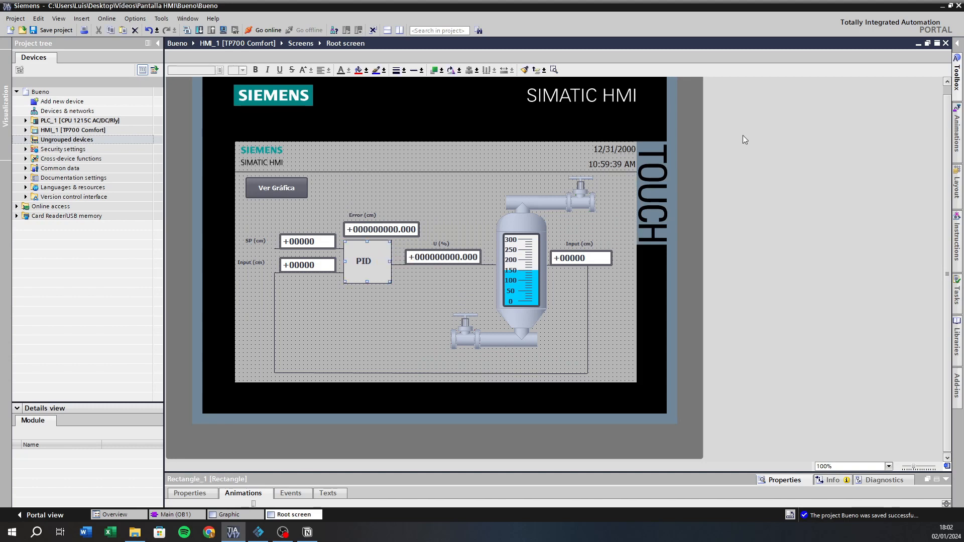
left_click(955, 76)
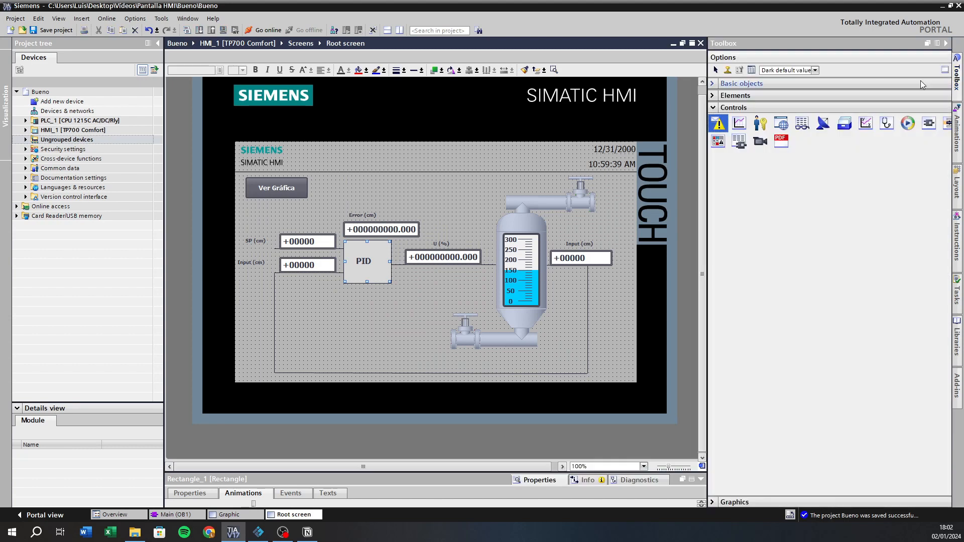
left_click(713, 109)
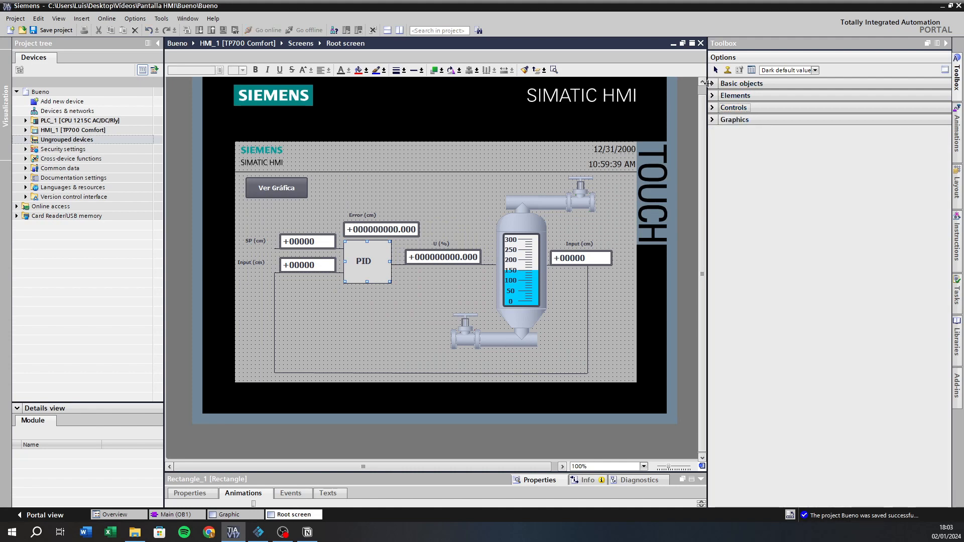
left_click(711, 84)
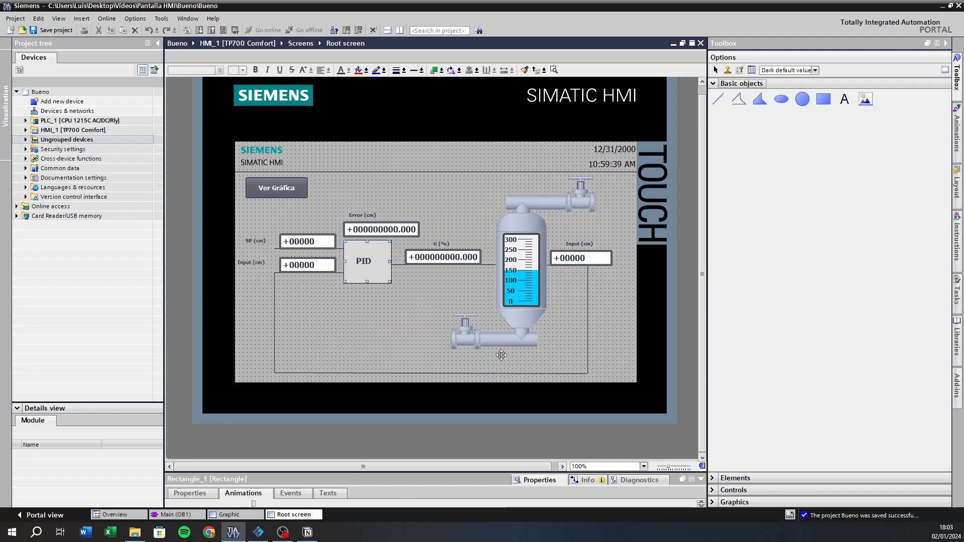
left_click(328, 324)
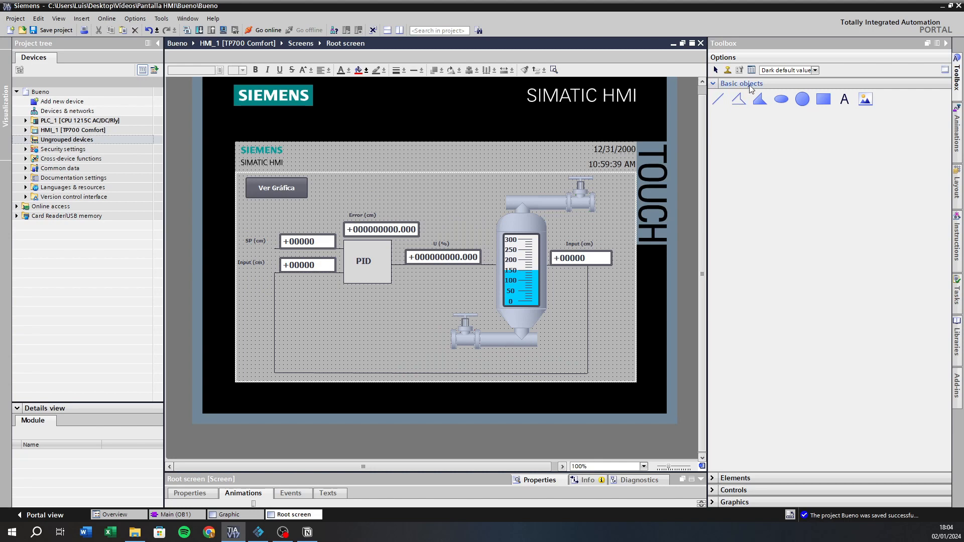
left_click(713, 87)
left_click(714, 84)
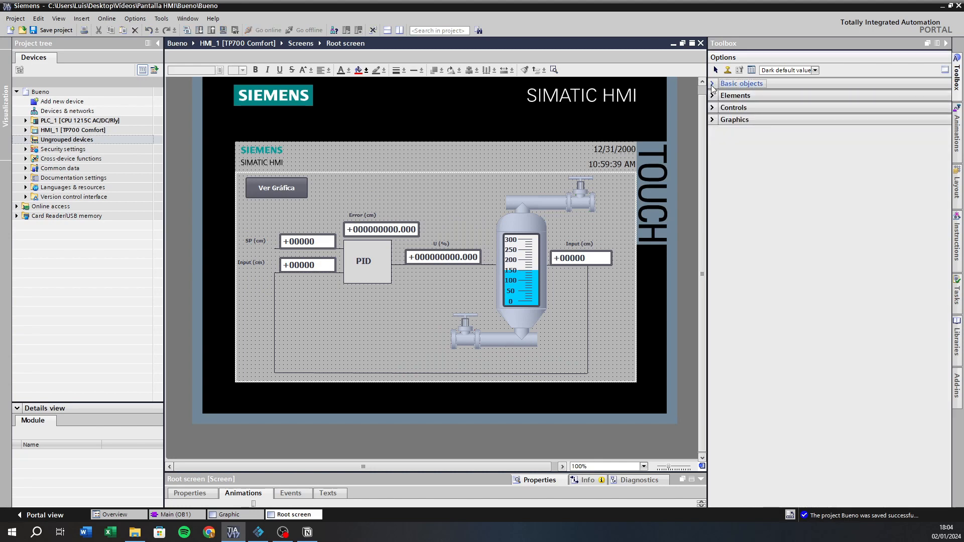
Try placing a symbolic I/O field and an I/O field above the tank diagram's Error field, deleting each one
left_click(713, 96)
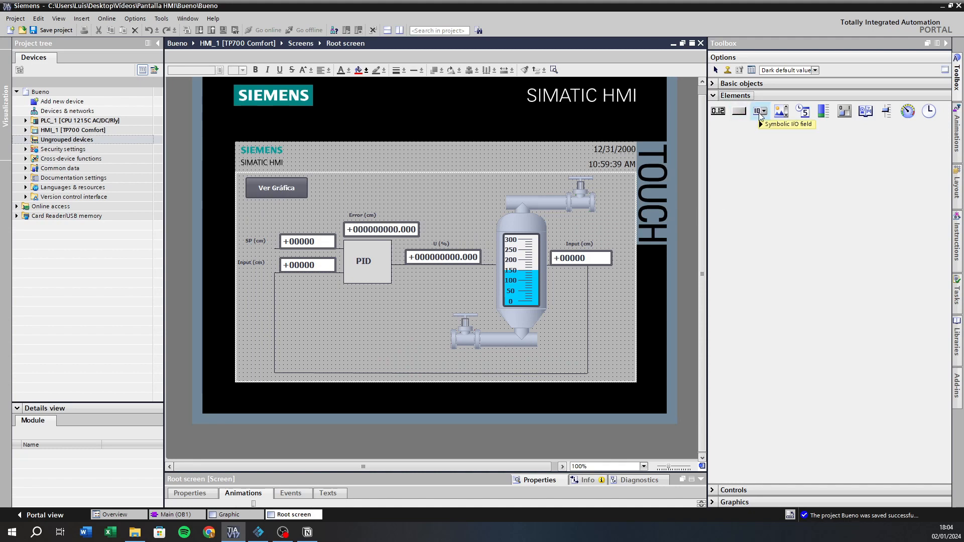
left_click_drag(758, 120, 425, 195)
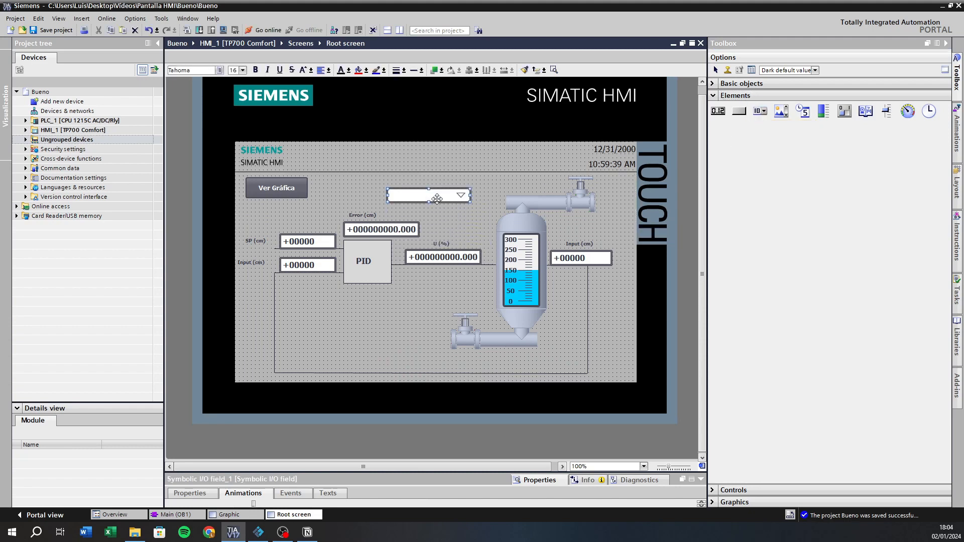
key("Delete")
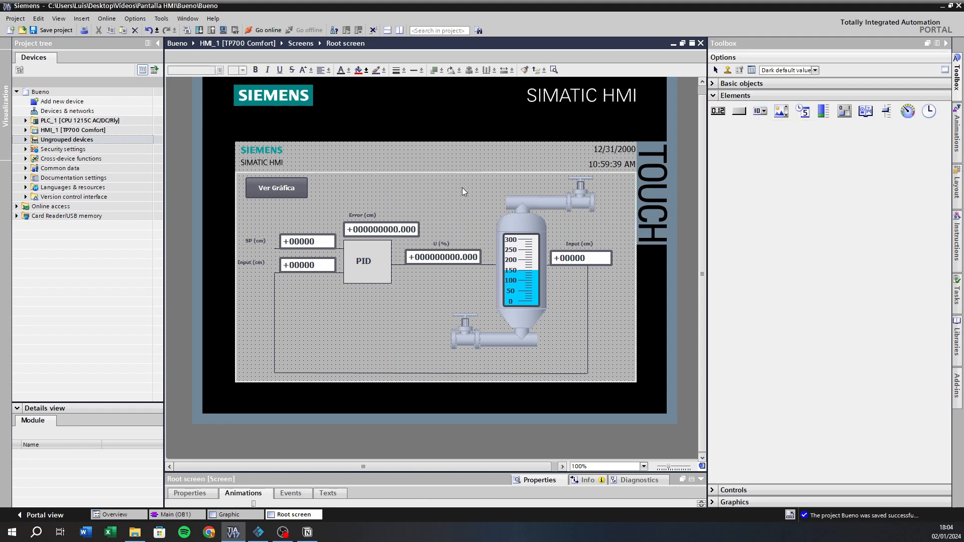
left_click_drag(719, 111, 419, 196)
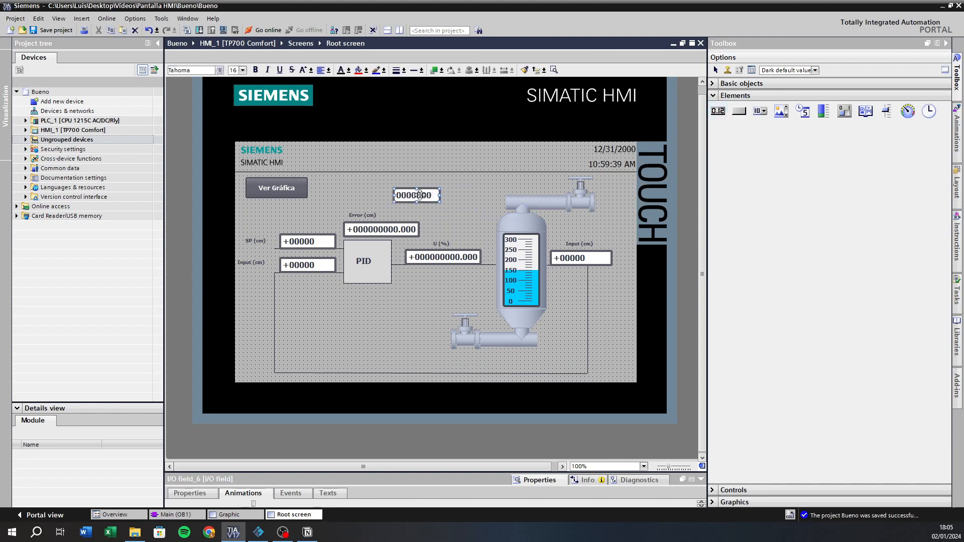
key("Delete")
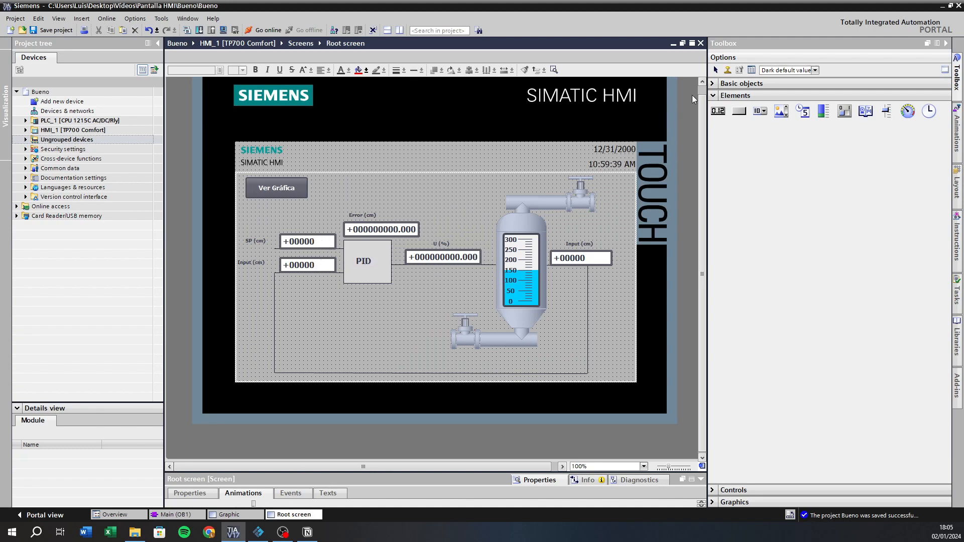
Try placing a second Trend view control over the existing graph on the Graphic screen, and delete it
left_click(713, 96)
left_click(713, 108)
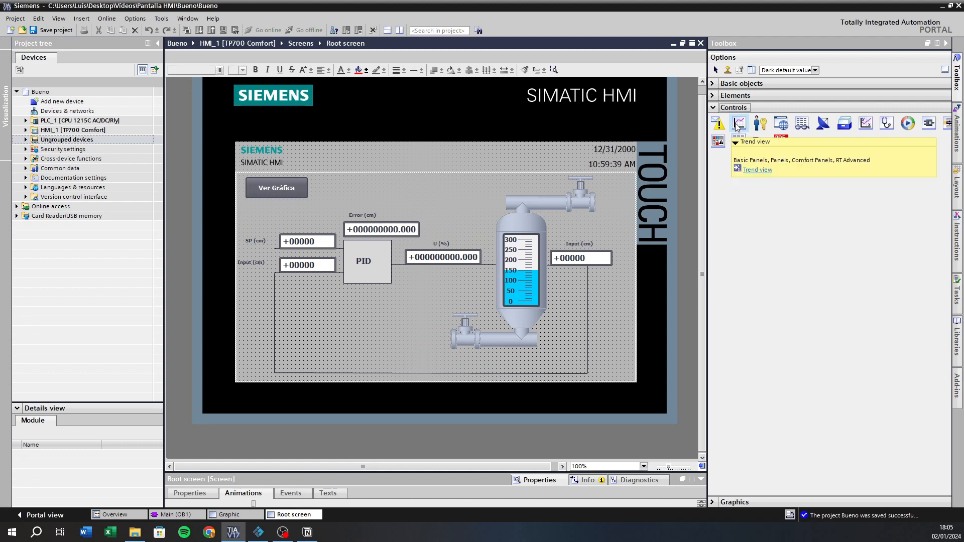
left_click(232, 516)
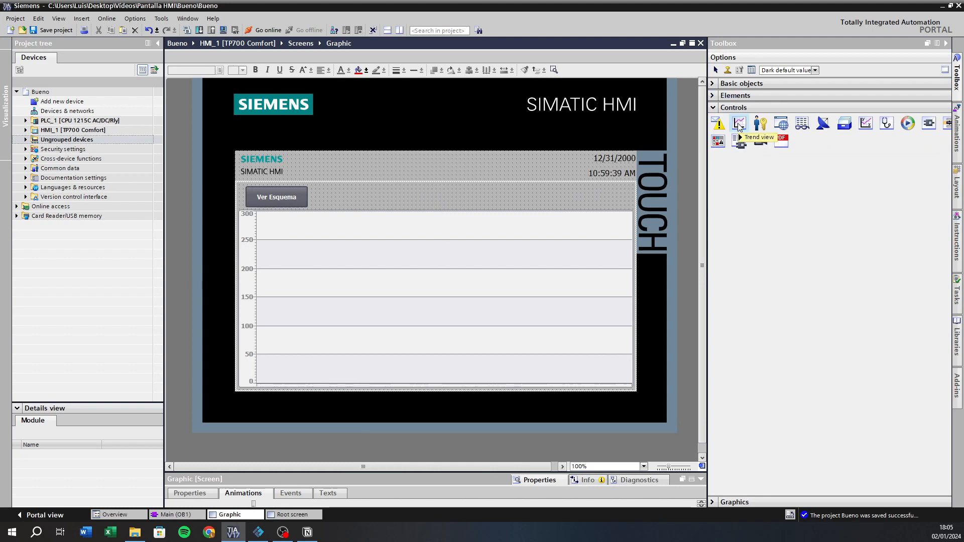
left_click_drag(739, 125, 451, 275)
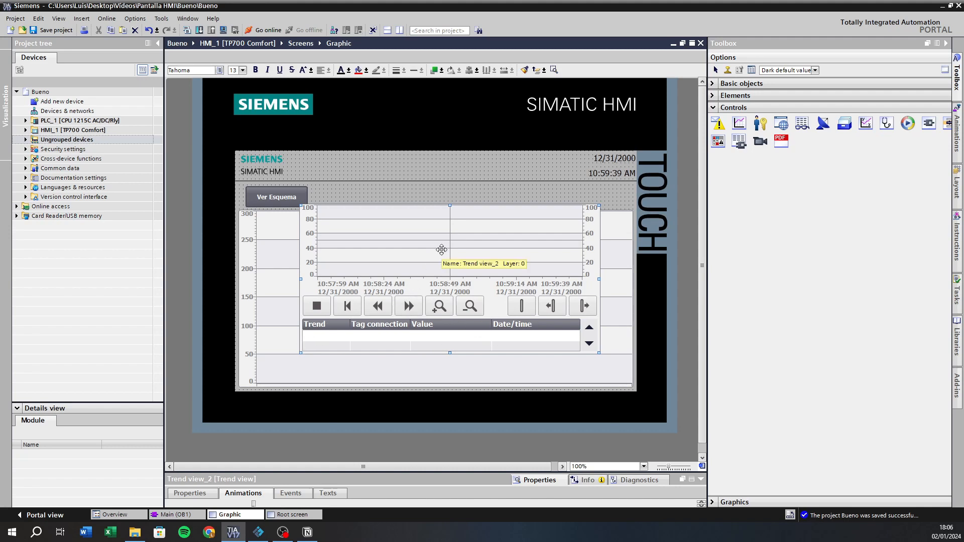
key("Delete")
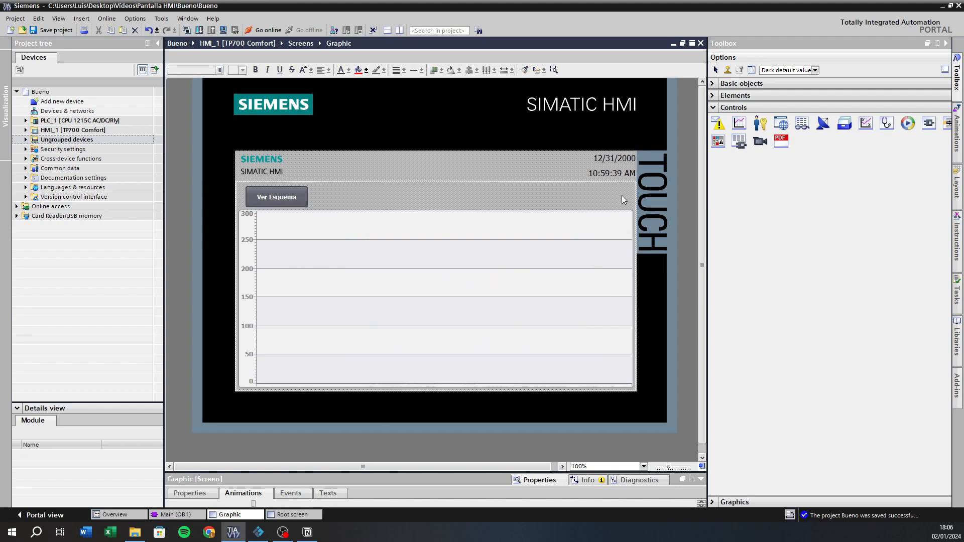
Return to the Root screen and examine the Automation [EMF] graphics, including mixers, heating and boilers, gears, accessories, tanks and valves
left_click(715, 108)
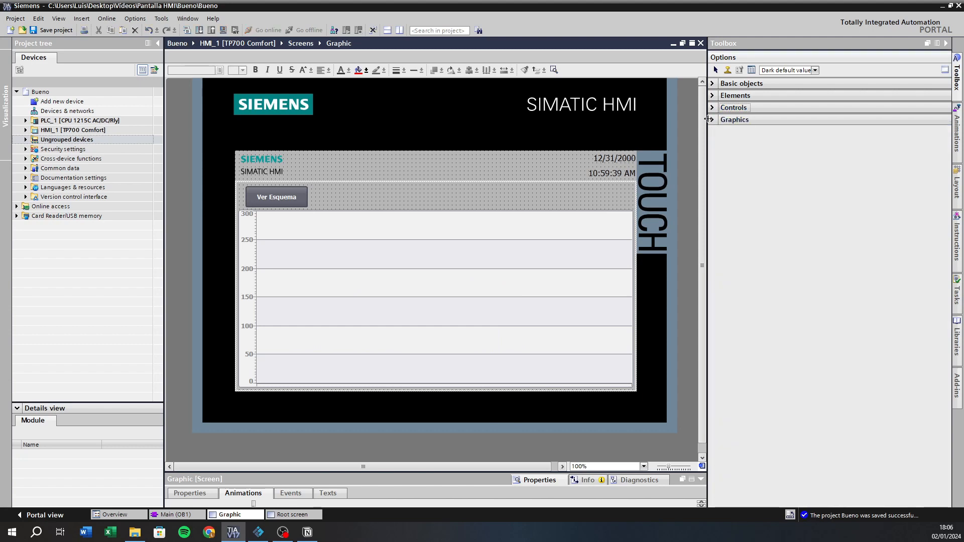
left_click(711, 120)
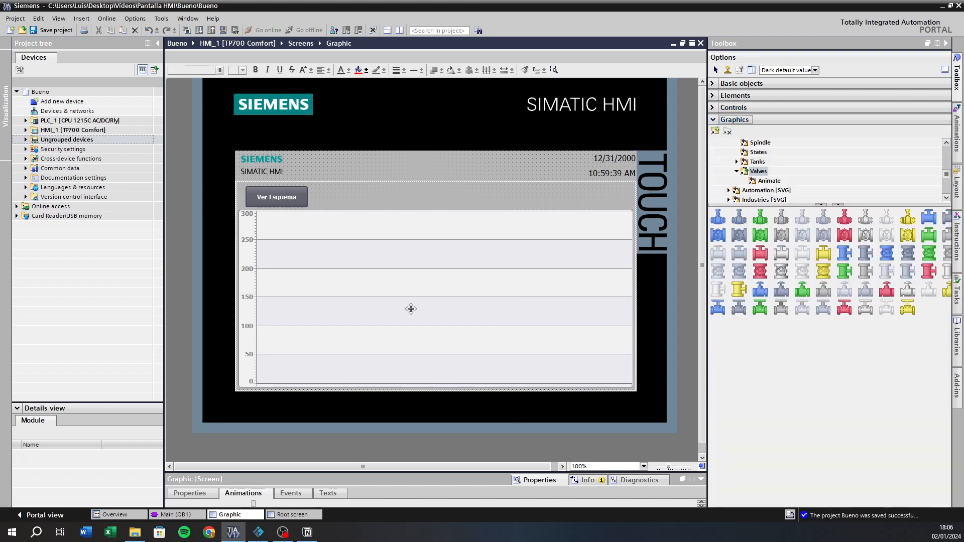
left_click(289, 515)
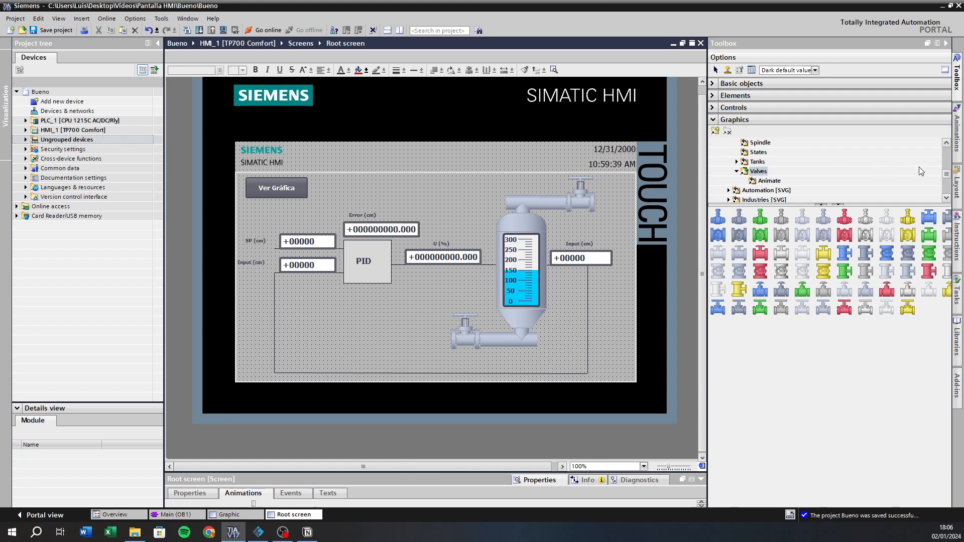
scroll(947, 173, "up", 2)
left_click_drag(947, 173, 946, 167)
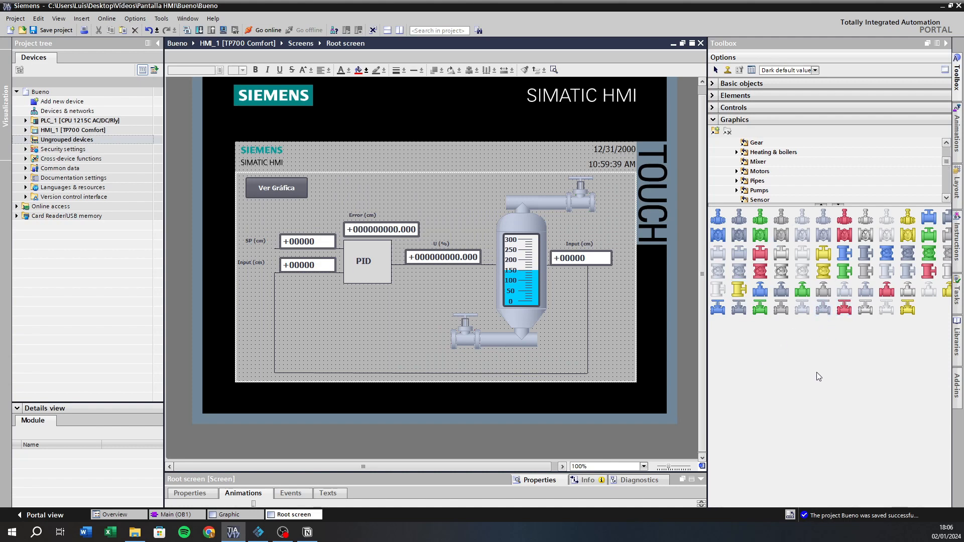
left_click(759, 165)
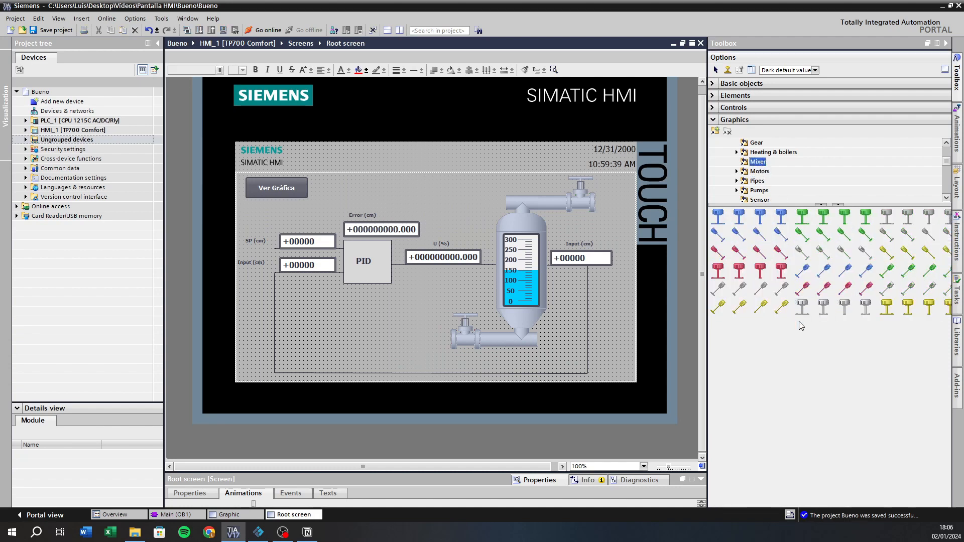
left_click(760, 154)
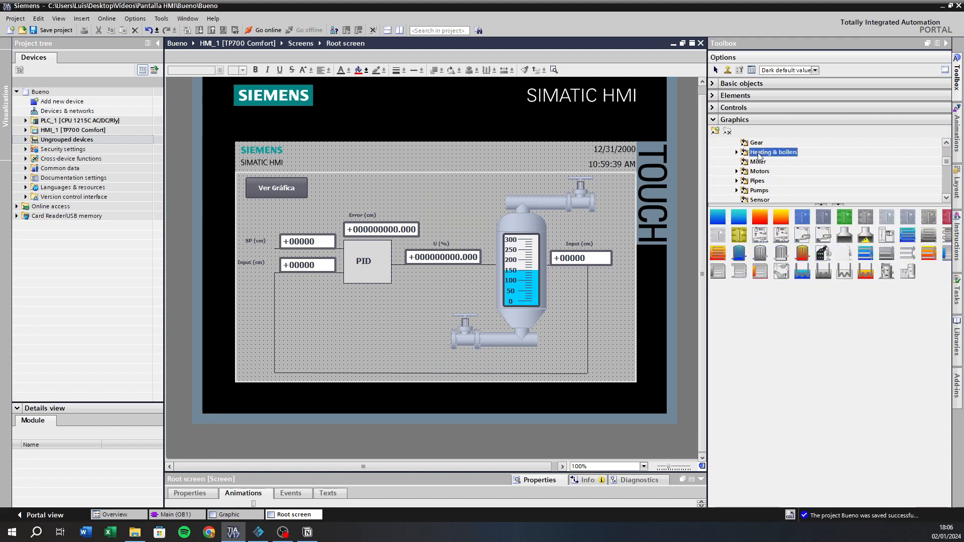
scroll(781, 167, "up", 1)
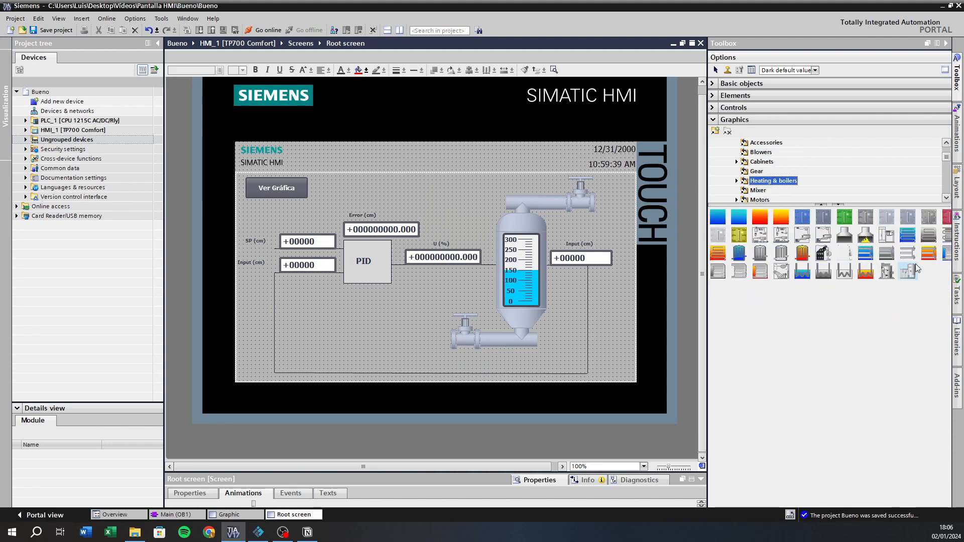
left_click(758, 172)
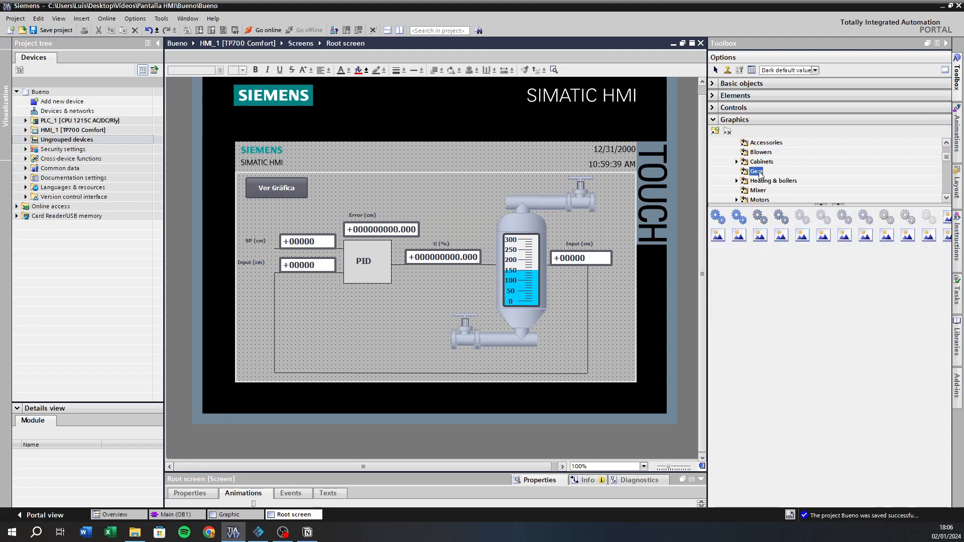
left_click(763, 144)
scroll(776, 189, "up", 1)
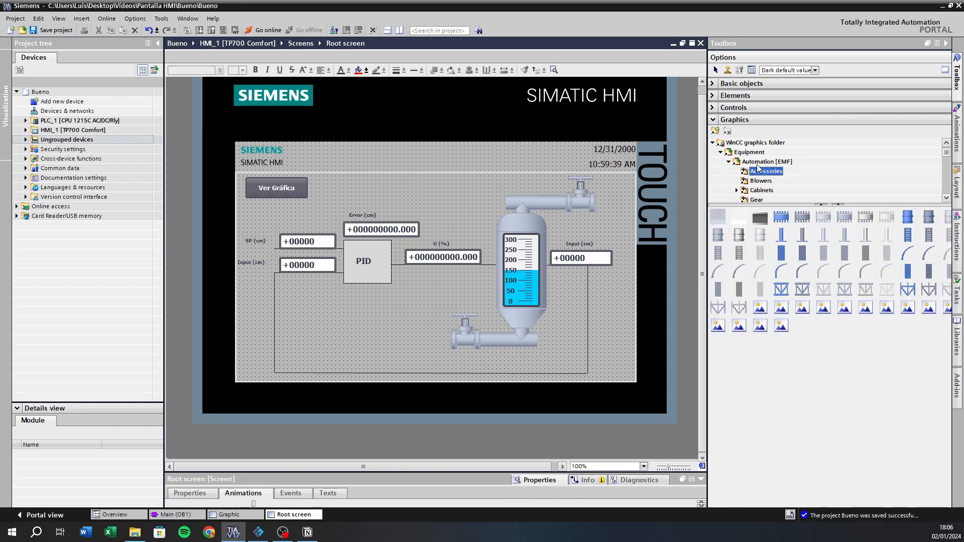
scroll(776, 186, "down", 4)
left_click(759, 172)
left_click(762, 182)
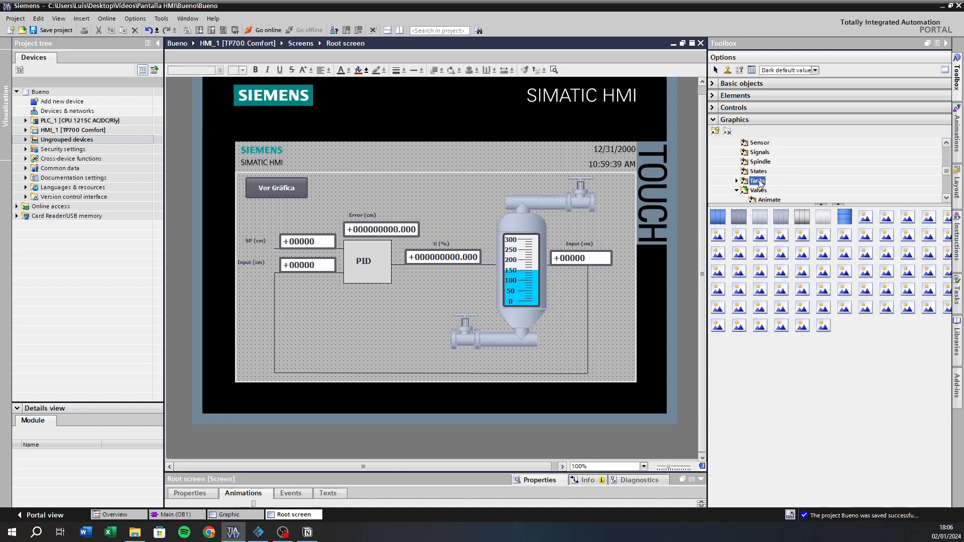
left_click(761, 191)
Examine the Infrastructure [SVG] graphics in the Buildings, Containers, Nature and Vehicles folders
scroll(761, 190, "down", 2)
left_click(761, 171)
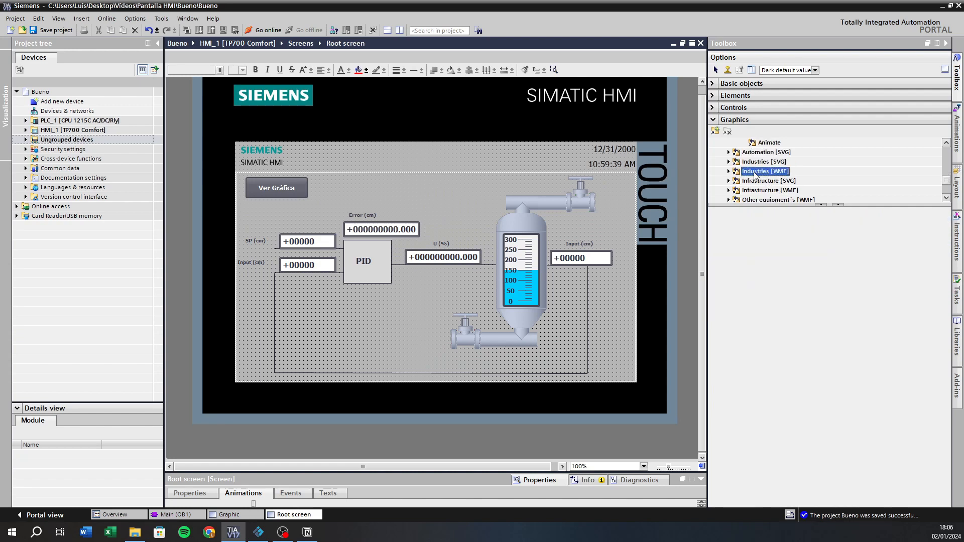
left_click(752, 182)
left_click(730, 182)
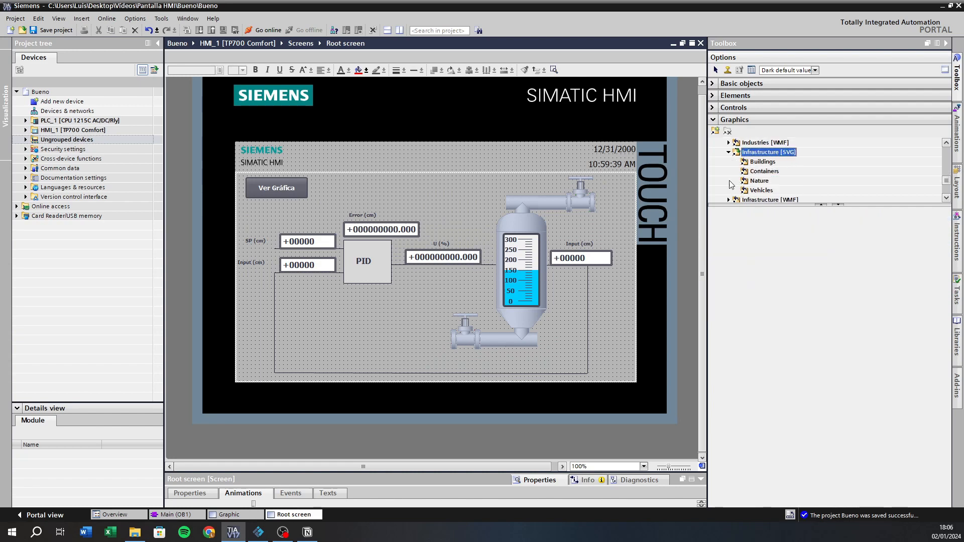
left_click(757, 164)
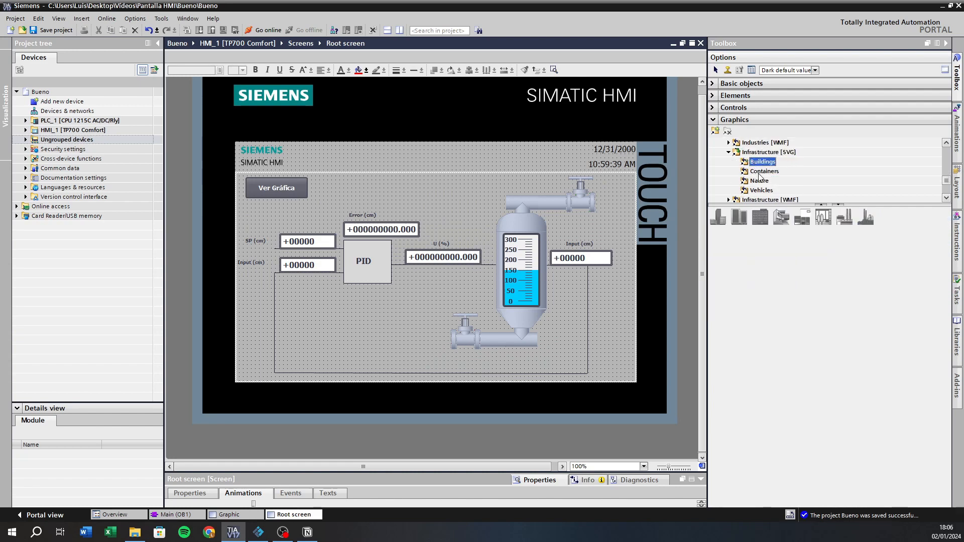
left_click(759, 172)
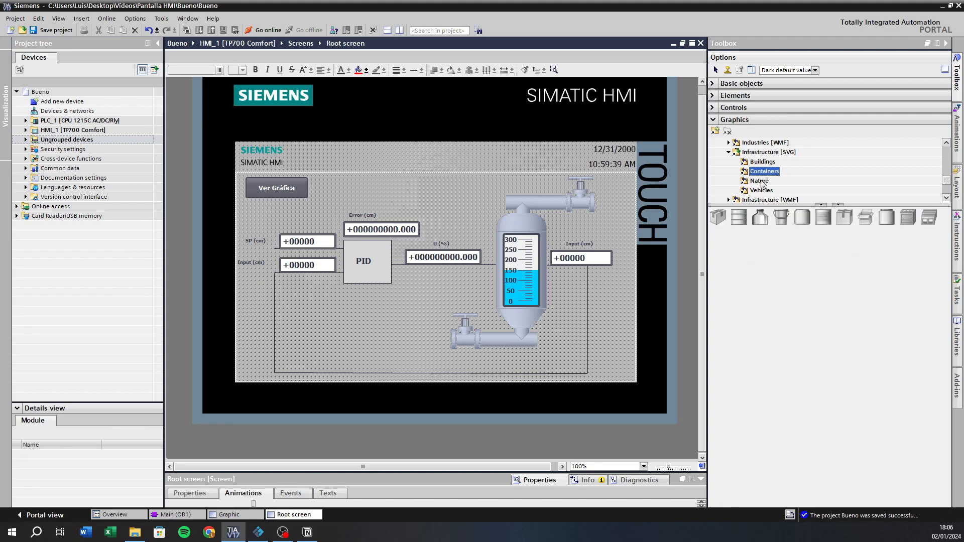
left_click(759, 181)
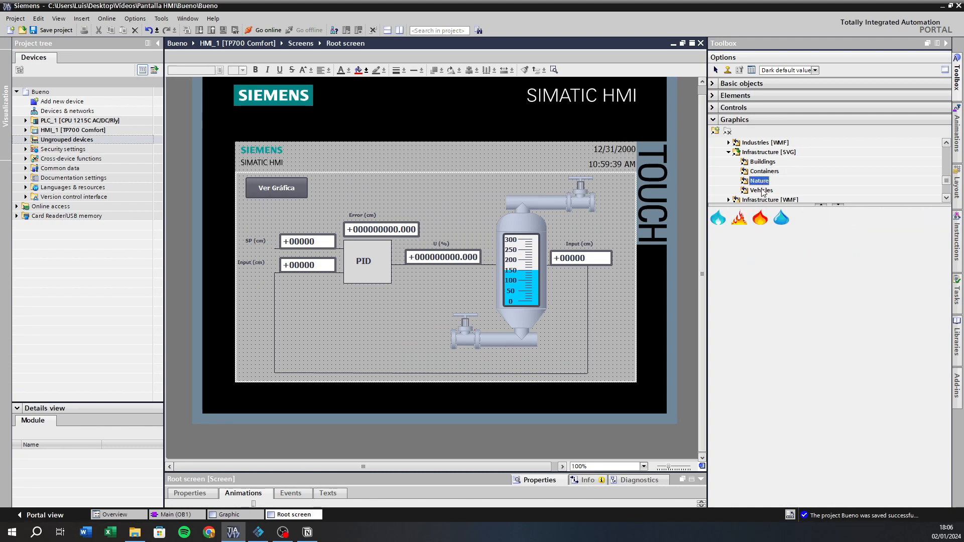
left_click(761, 191)
scroll(758, 191, "down", 1)
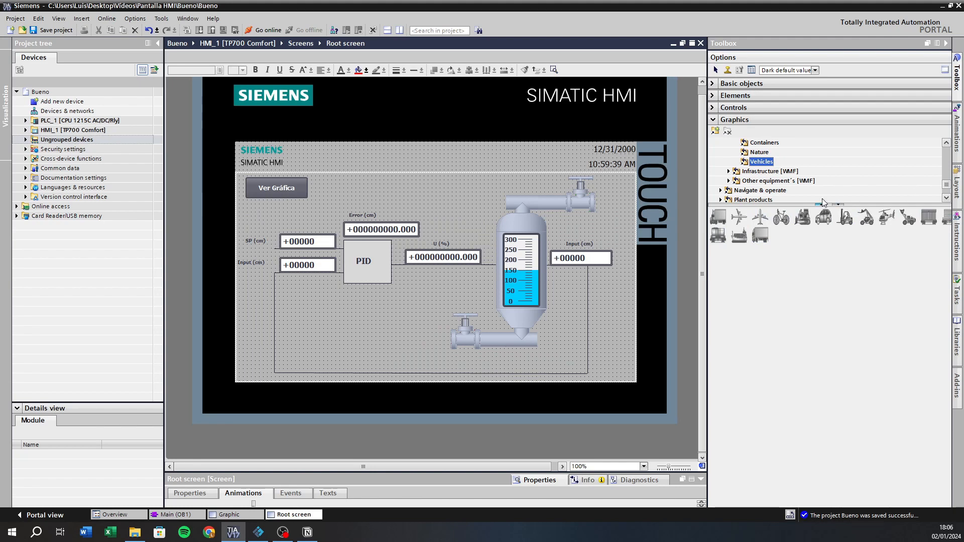
scroll(737, 186, "up", 5)
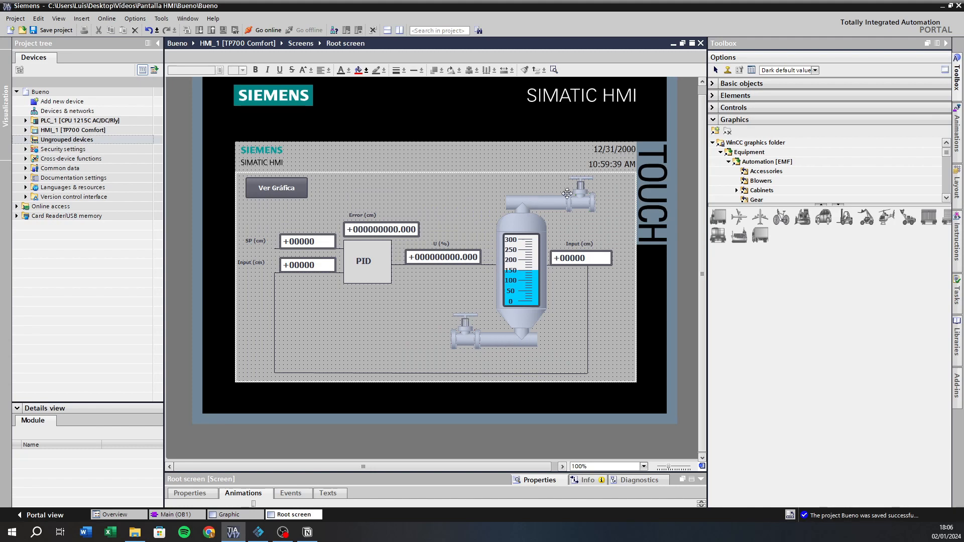
Try placing a second Bar element beside the tank on the Root screen, and delete it
left_click(526, 282)
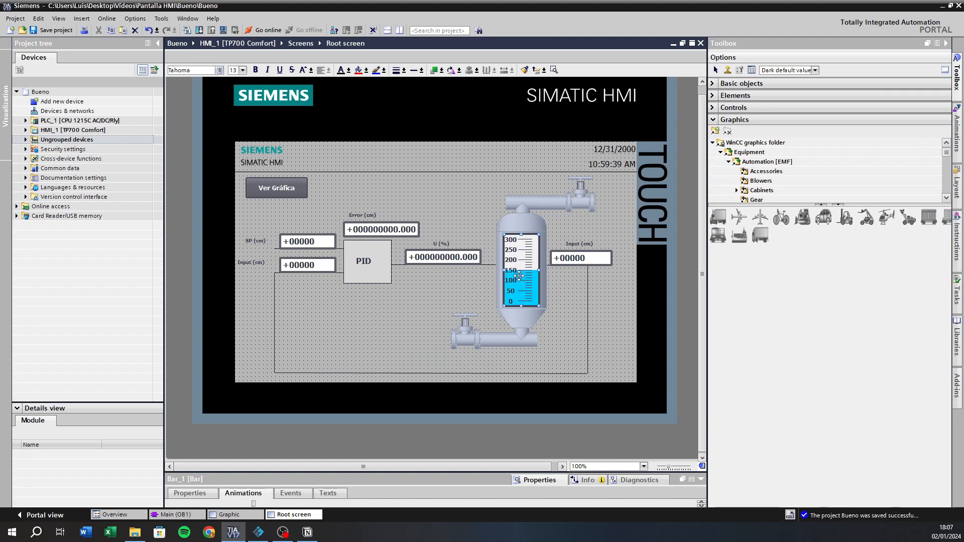
left_click(718, 96)
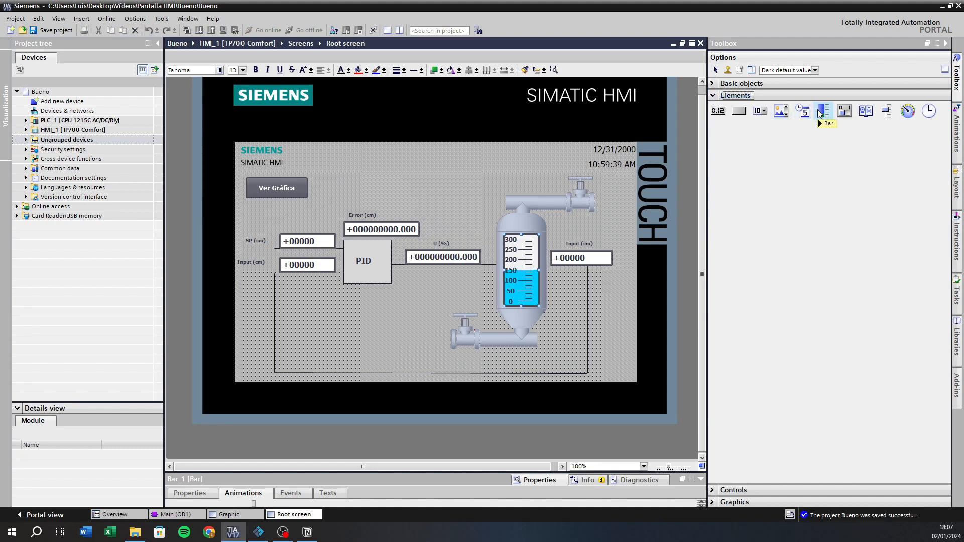
left_click_drag(820, 113, 470, 258)
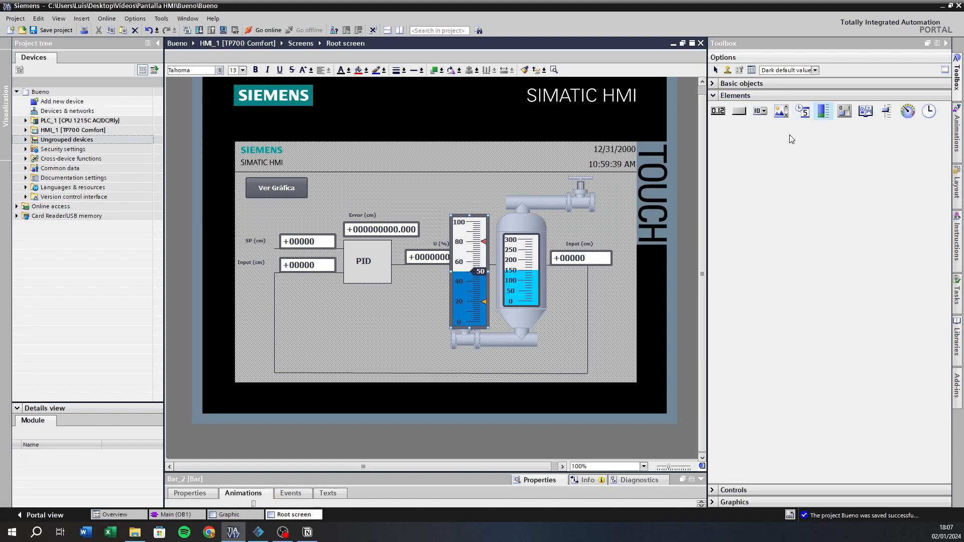
key("Delete")
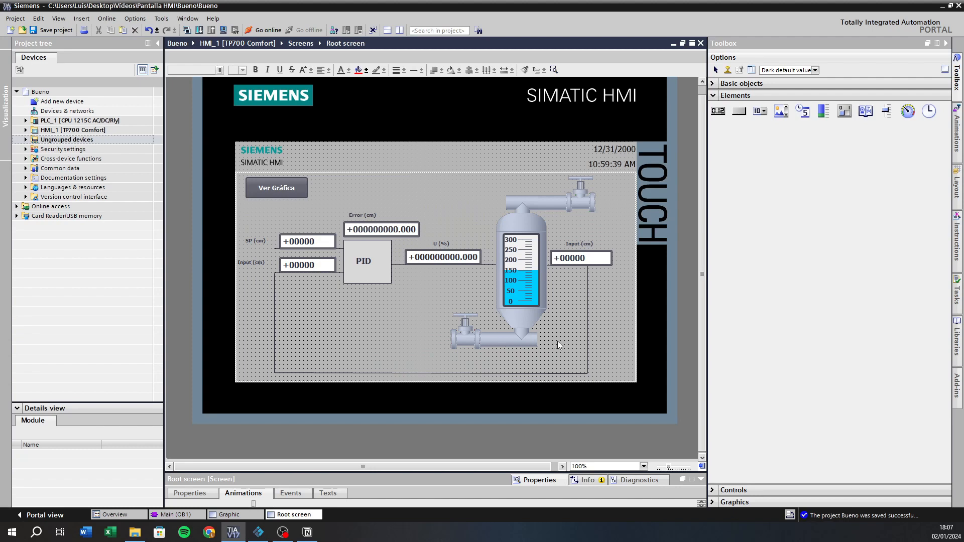
Examine the tank level bar's properties, from its general scale and process tag settings through appearance, border, scales and label to miscellaneous
left_click(516, 267)
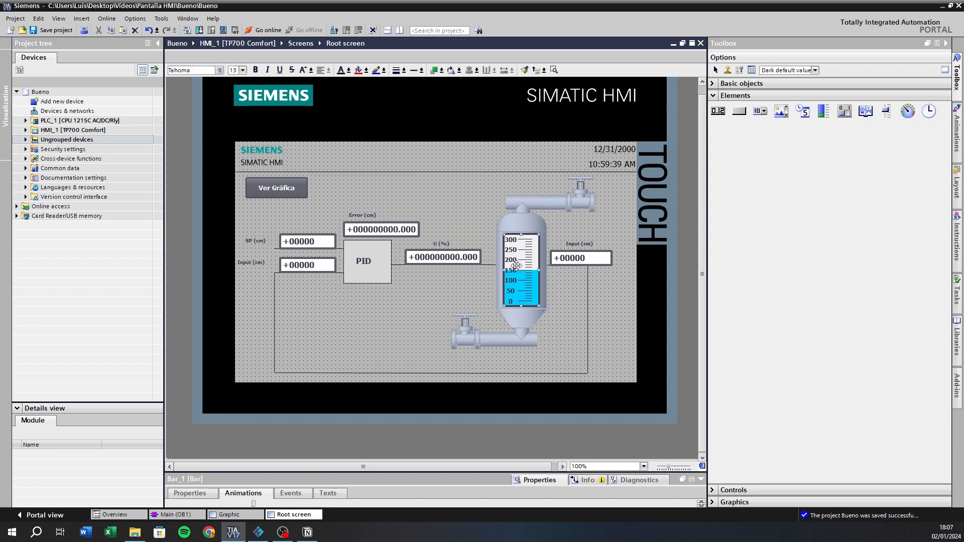
left_click_drag(517, 472, 526, 355)
left_click(213, 375)
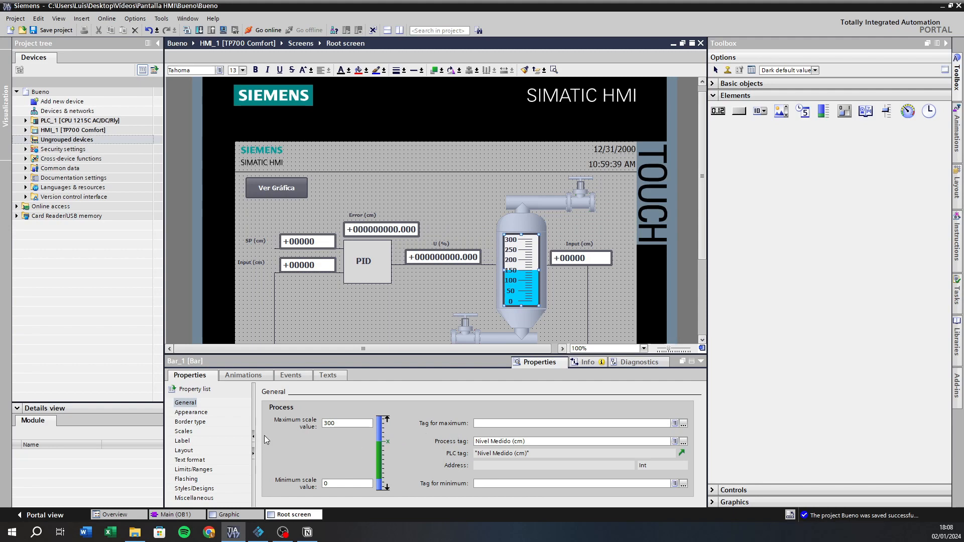
left_click(191, 413)
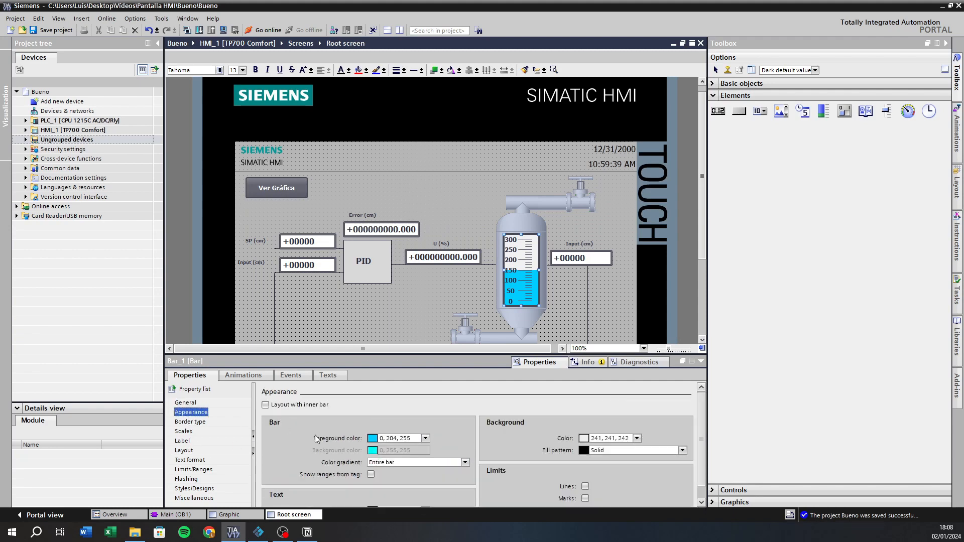
scroll(706, 435, "down", 1)
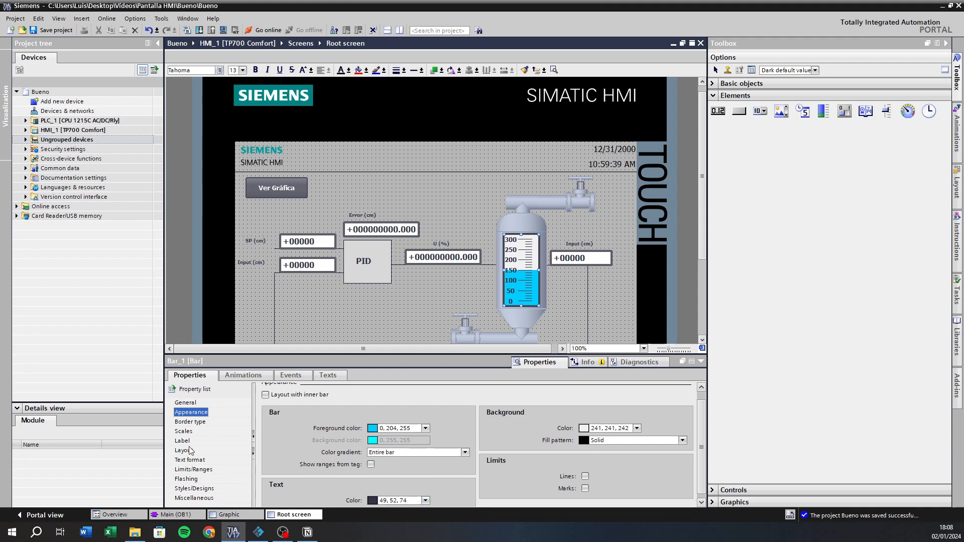
left_click(193, 424)
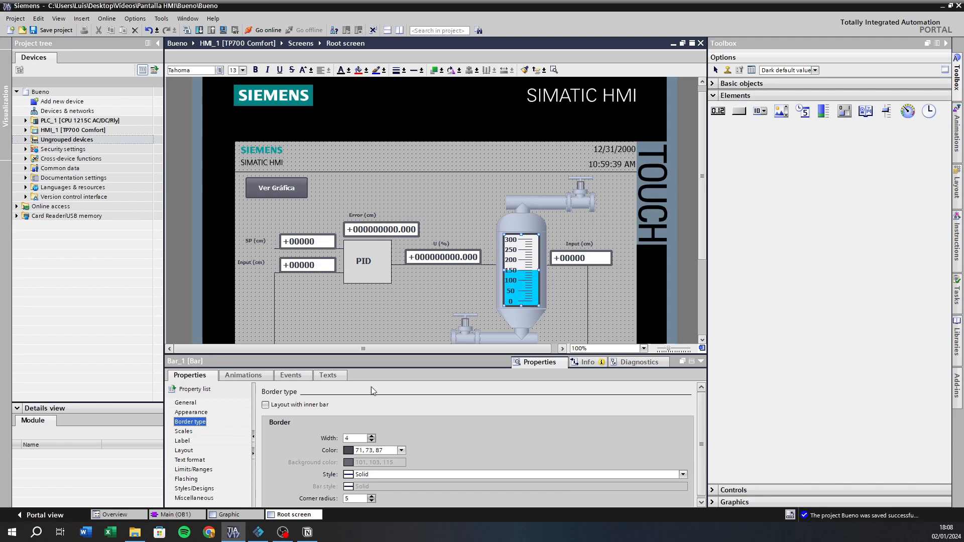
left_click(184, 432)
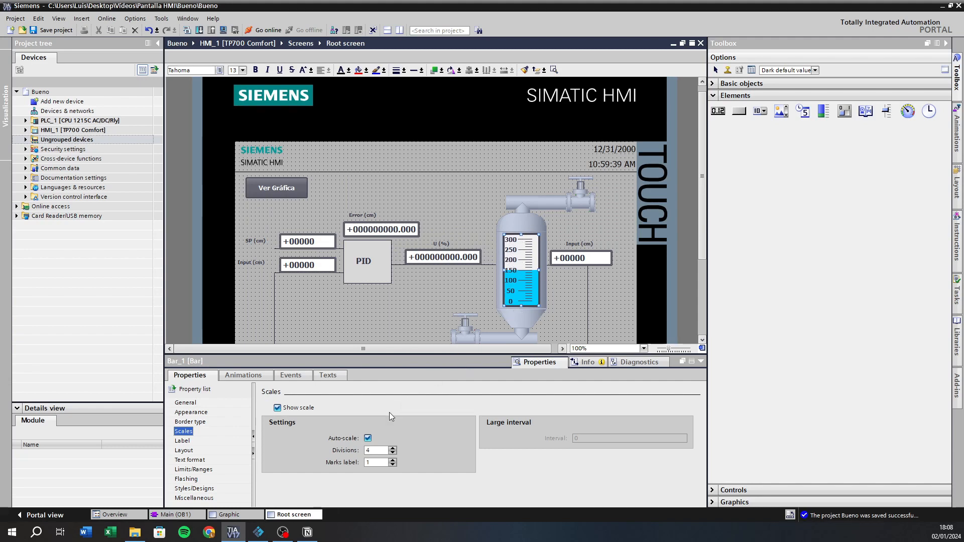
left_click(185, 441)
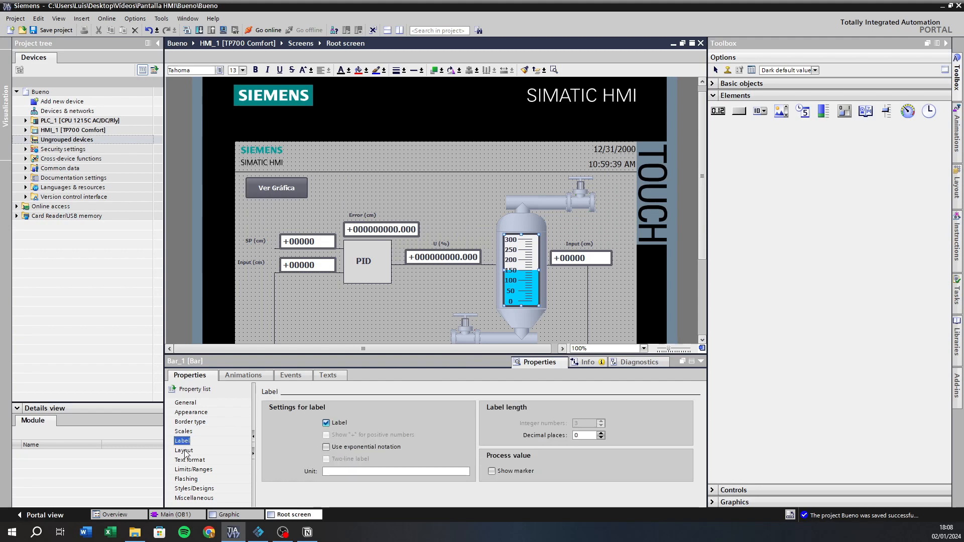
left_click(184, 451)
left_click(188, 460)
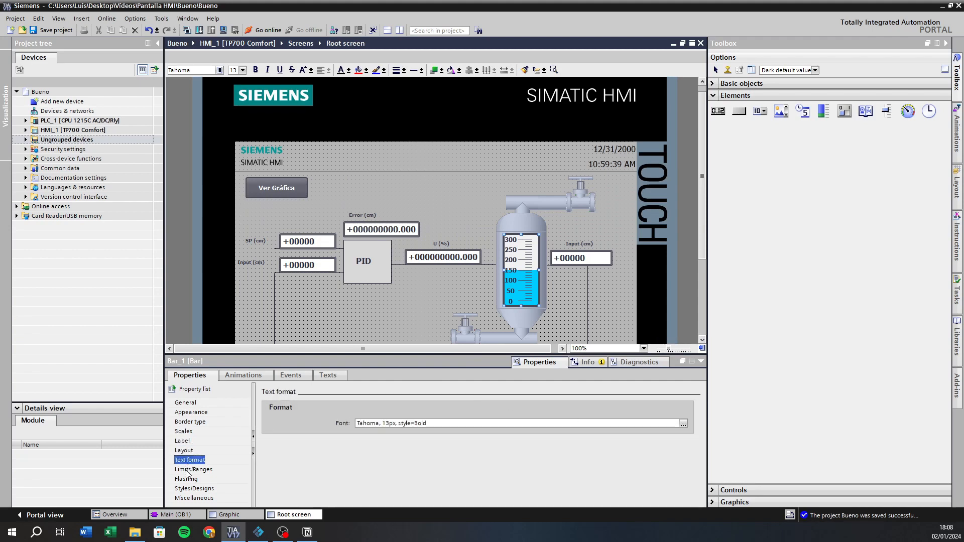
left_click(192, 470)
left_click(189, 480)
left_click(189, 489)
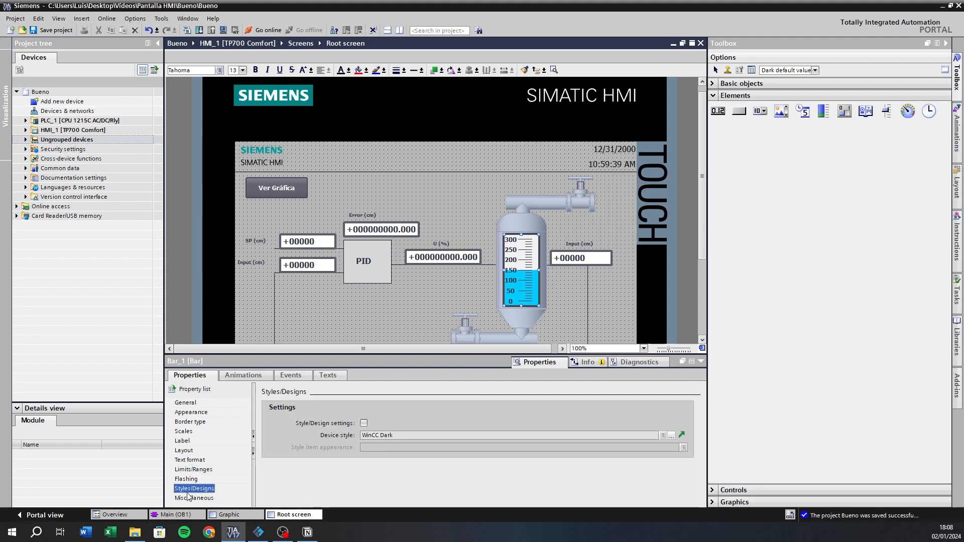
left_click(192, 498)
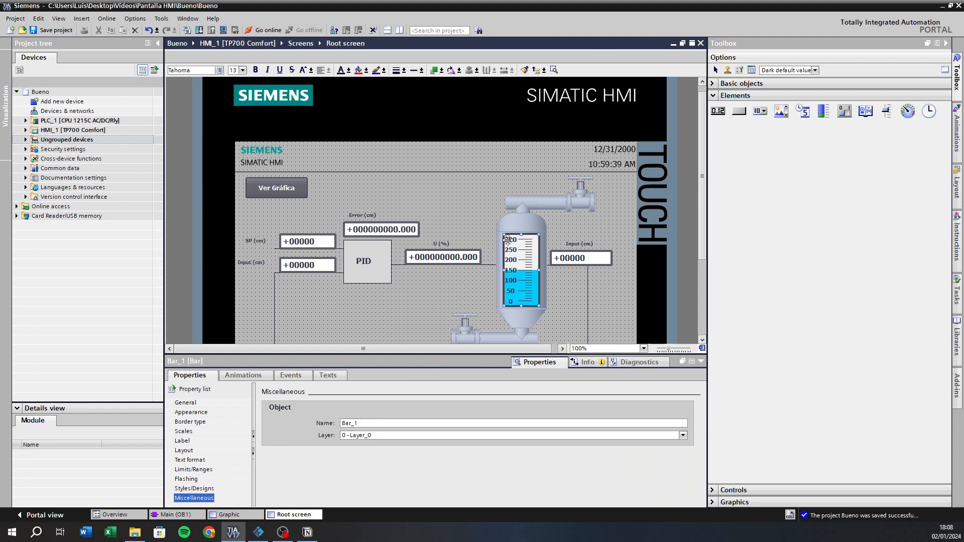
Move the grey valve on the tank's upper pipe left, off the green valve stacked beneath it, and select the green valve
scroll(541, 314, "down", 3)
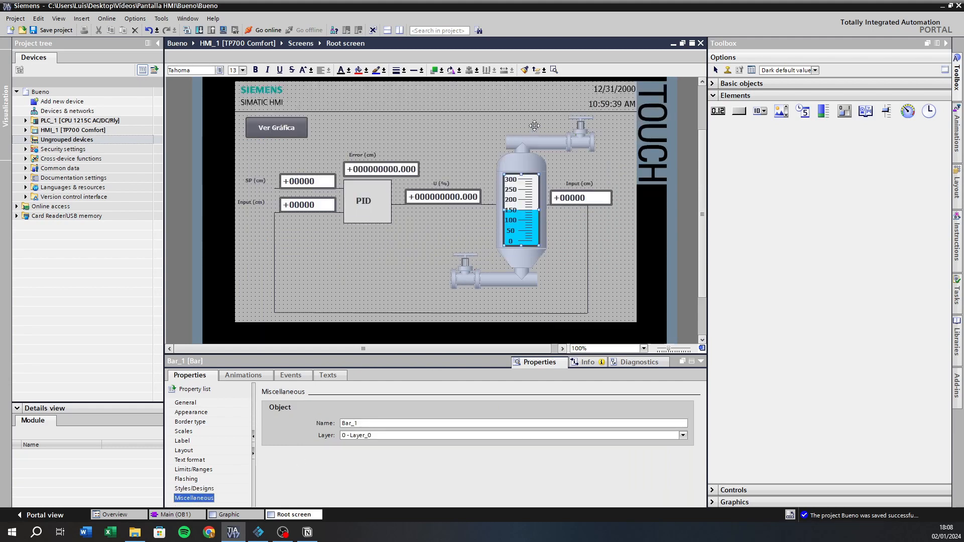
scroll(541, 133, "up", 3)
scroll(578, 143, "down", 3)
left_click(424, 286)
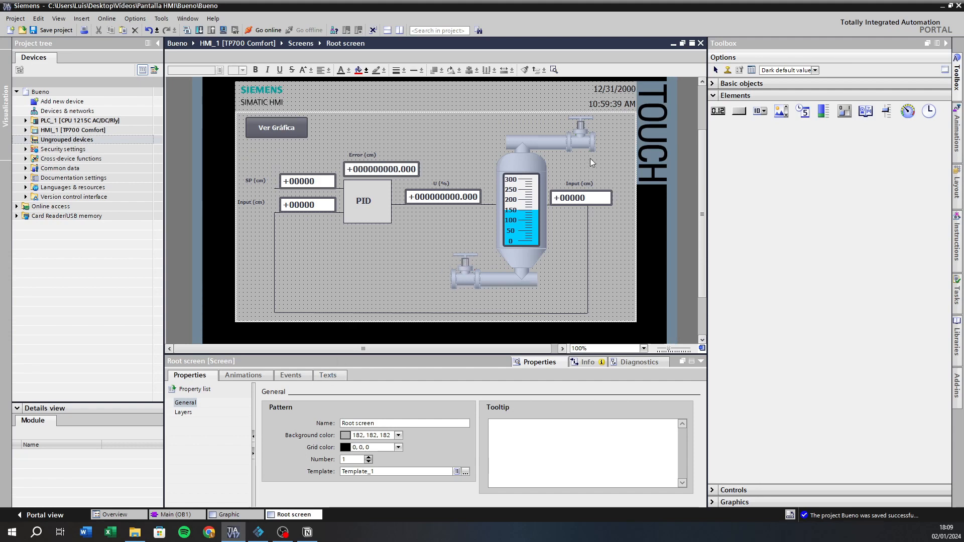
left_click_drag(582, 140, 543, 143)
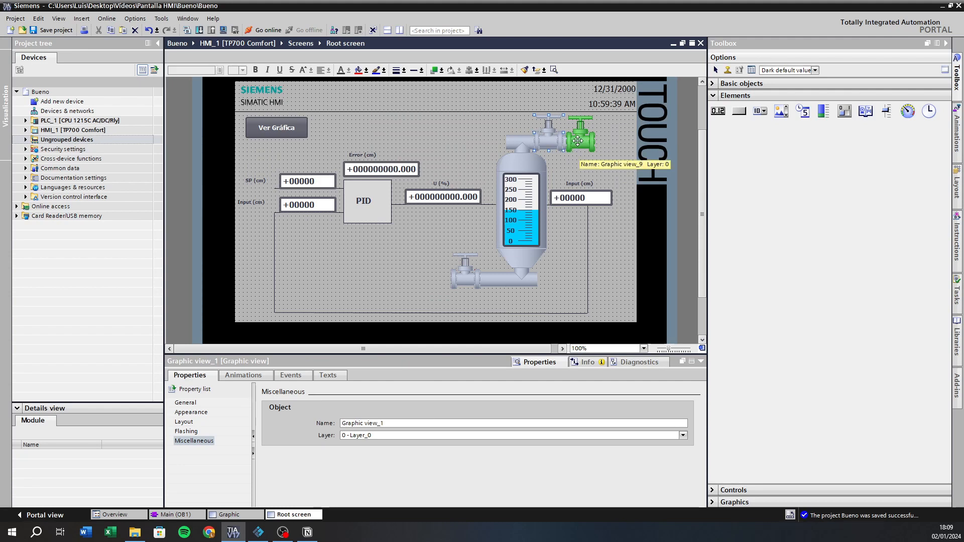
left_click(580, 142)
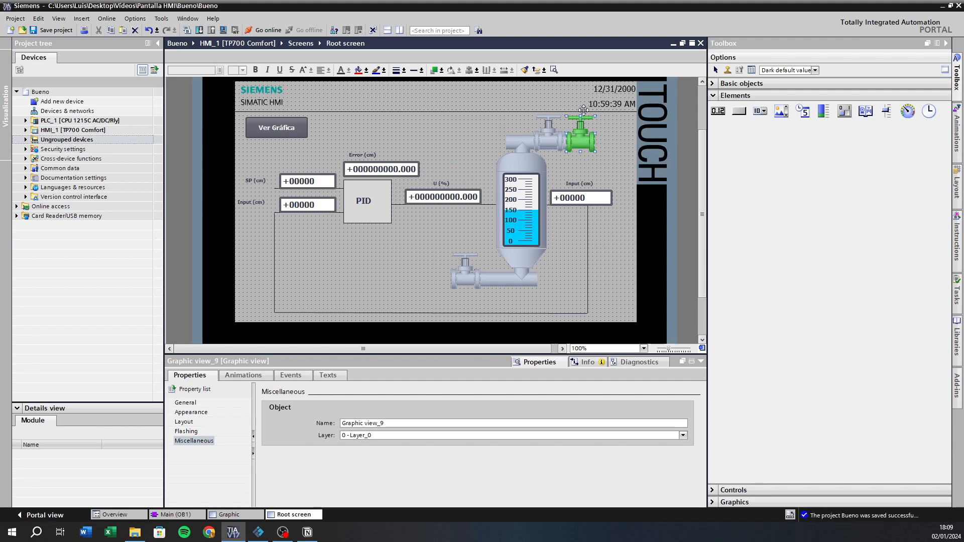
Examine the visibility animations of the green and grey valves on the tank's upper pipe, and undo the grey valve's move
left_click(230, 375)
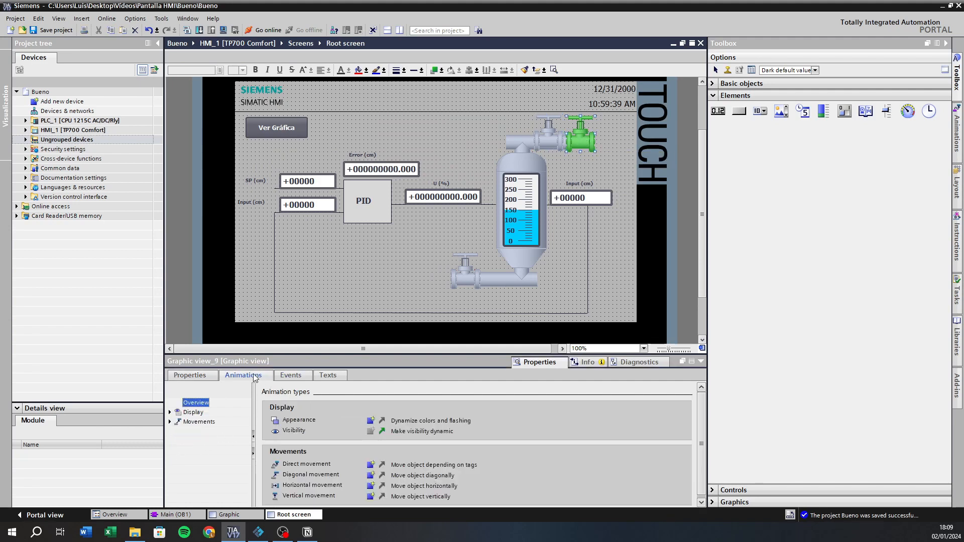
left_click(169, 412)
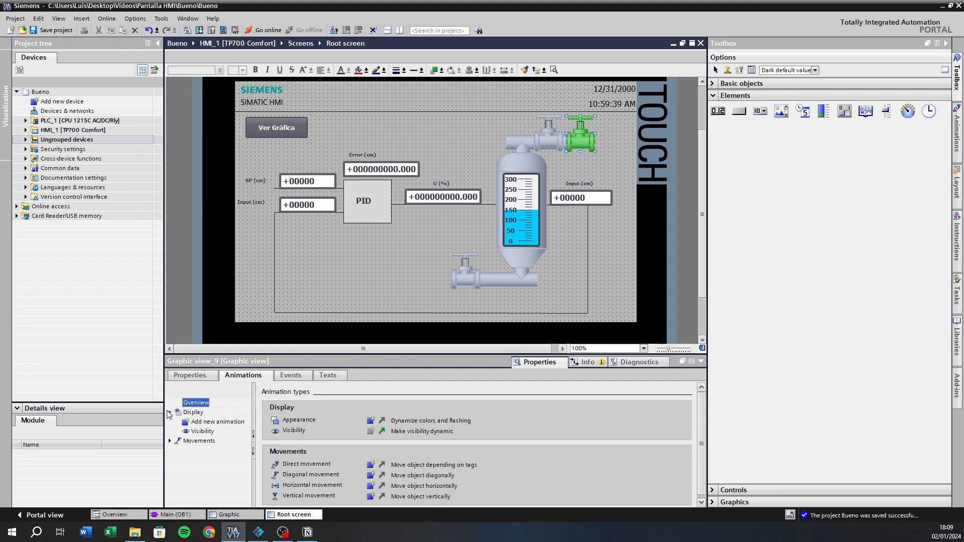
left_click(200, 432)
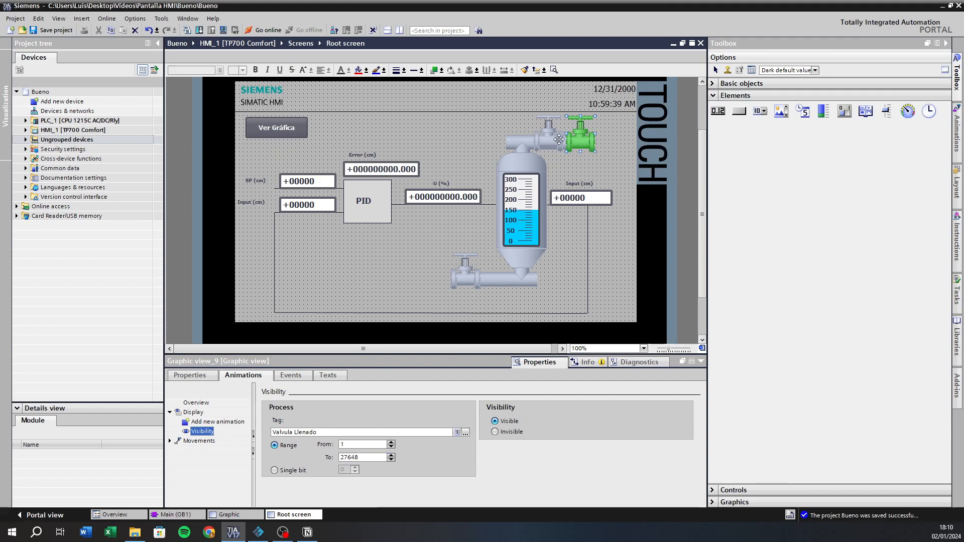
left_click(548, 142)
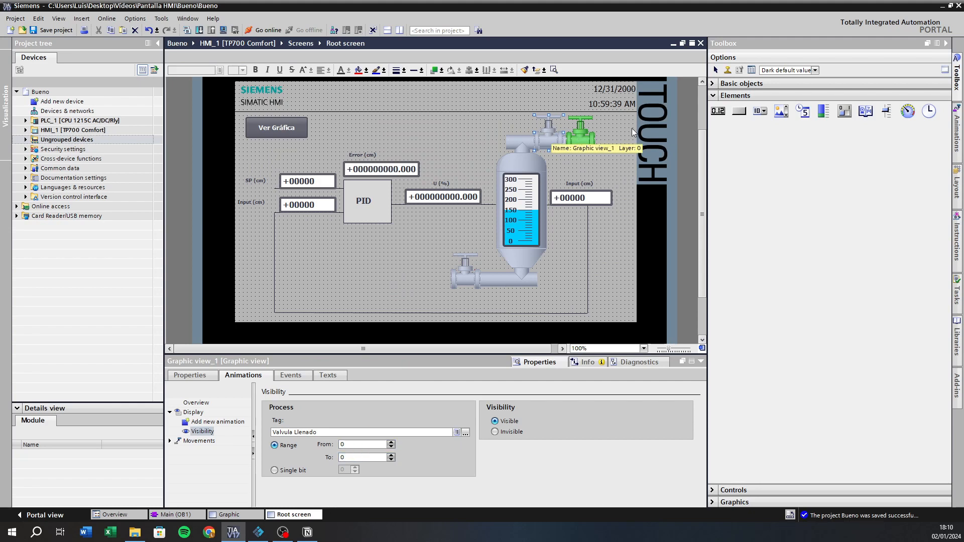
key("ctrl+z")
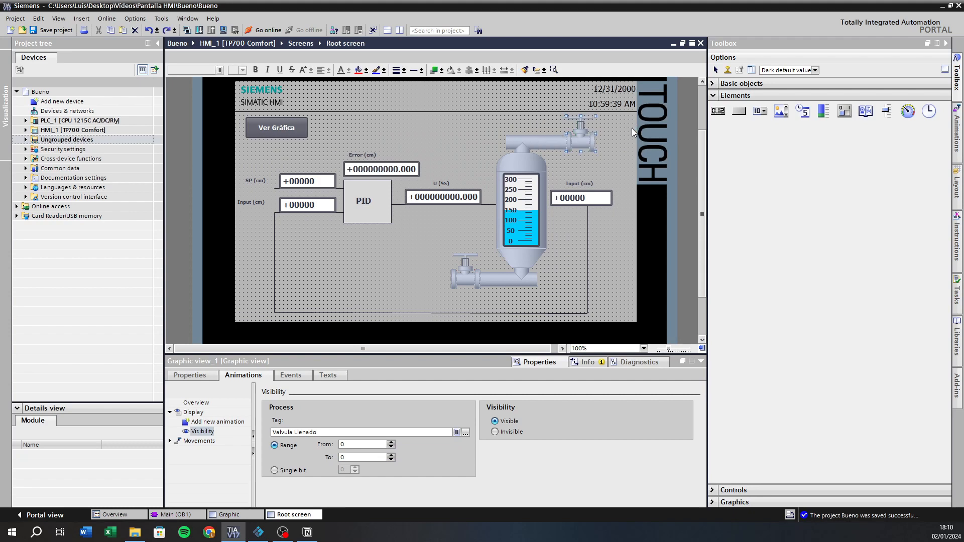
Move the lower pipe's grey valve off the red one, examine both valves' visibility animations, and undo the move
left_click(463, 284)
left_click_drag(462, 284, 430, 286)
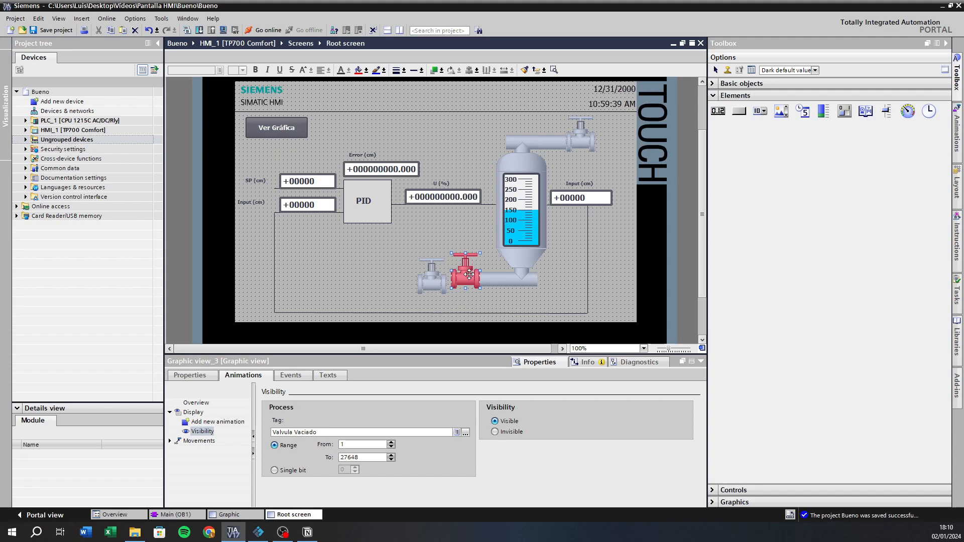
left_click(430, 288)
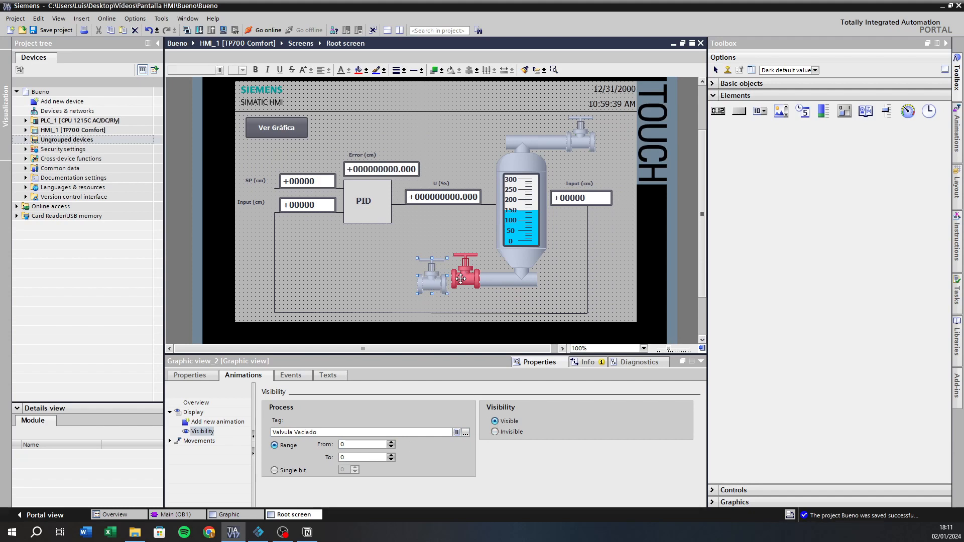
key("ctrl+z")
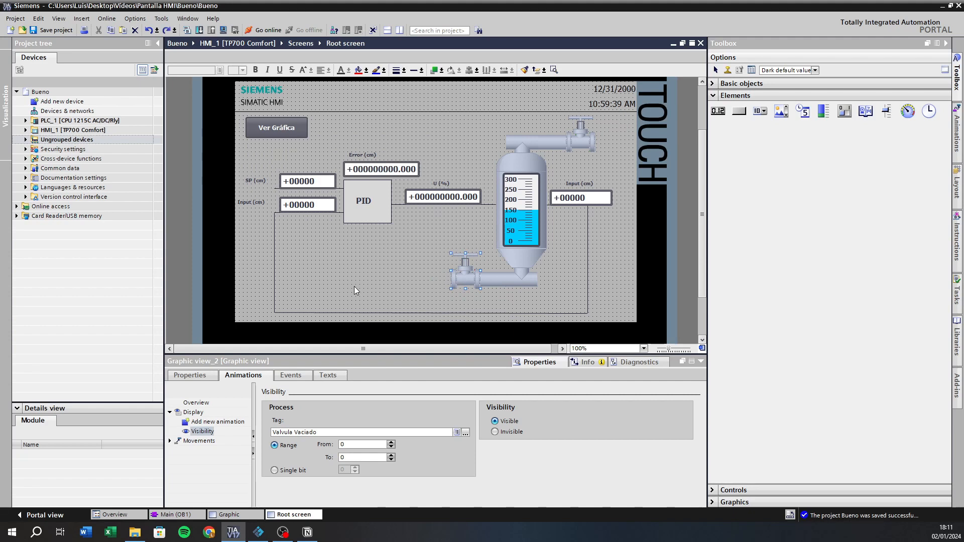
left_click(354, 287)
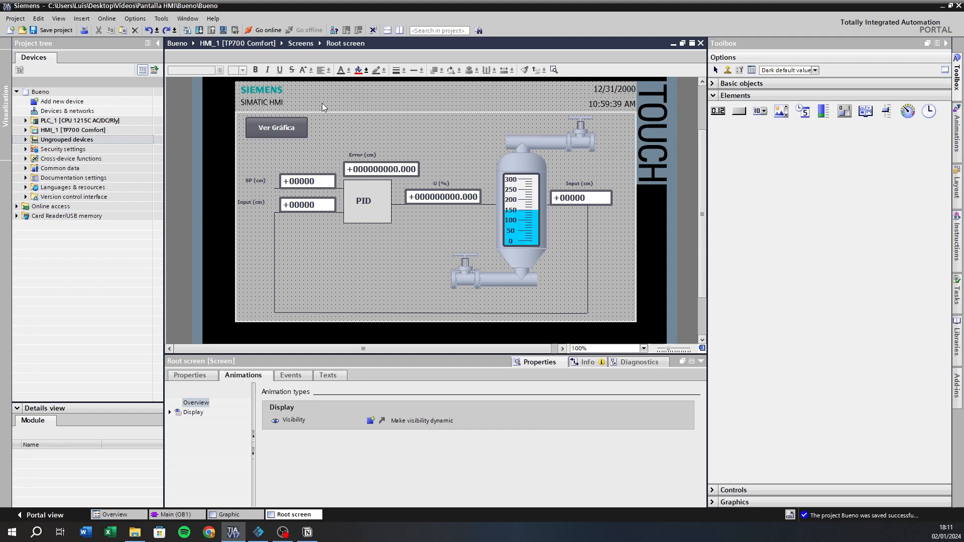
Examine the Ver Gráfica button's miscellaneous properties and its tag connection, display and movement animations
left_click(261, 130)
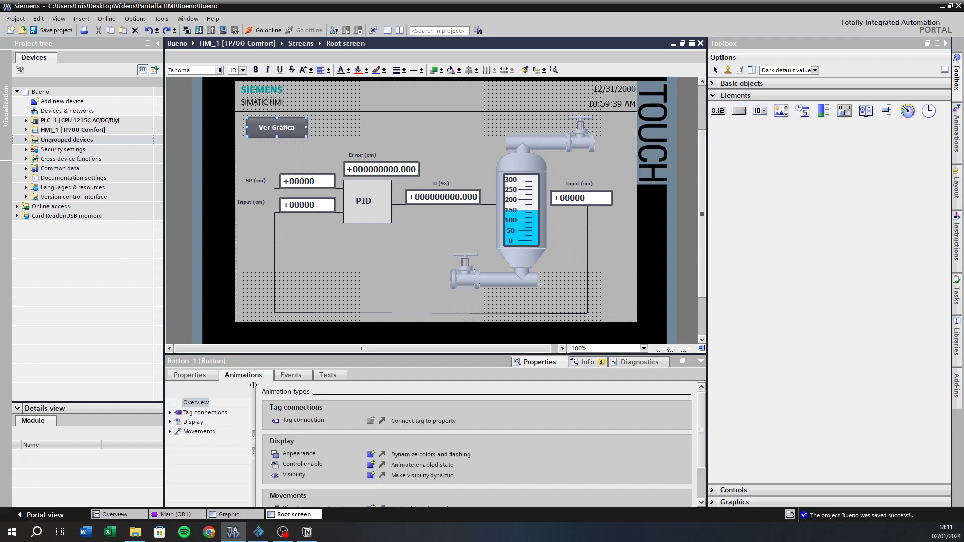
left_click(200, 378)
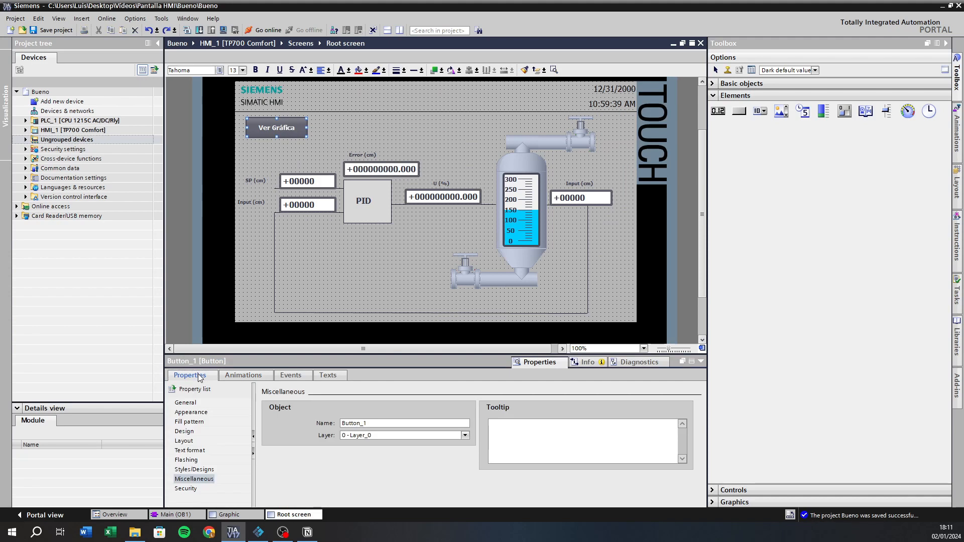
left_click(229, 375)
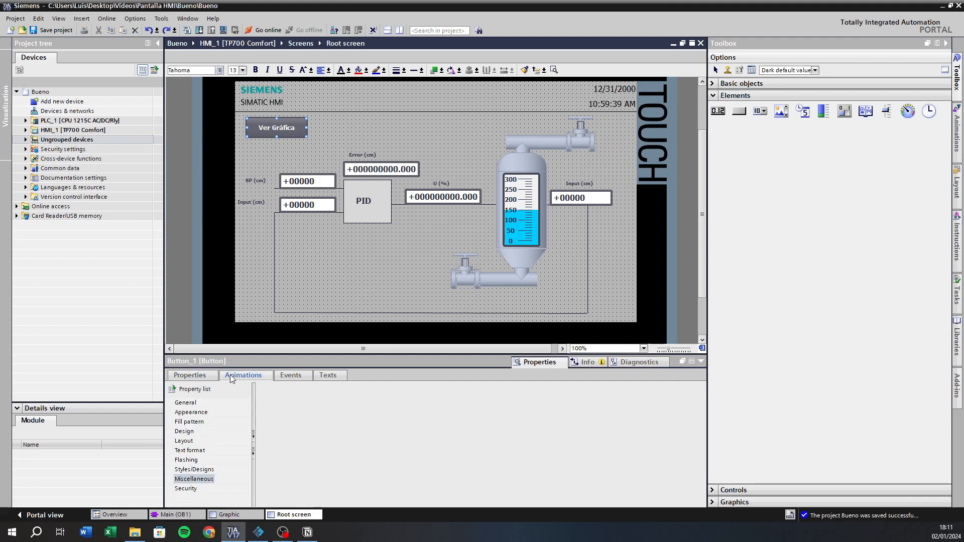
left_click(170, 413)
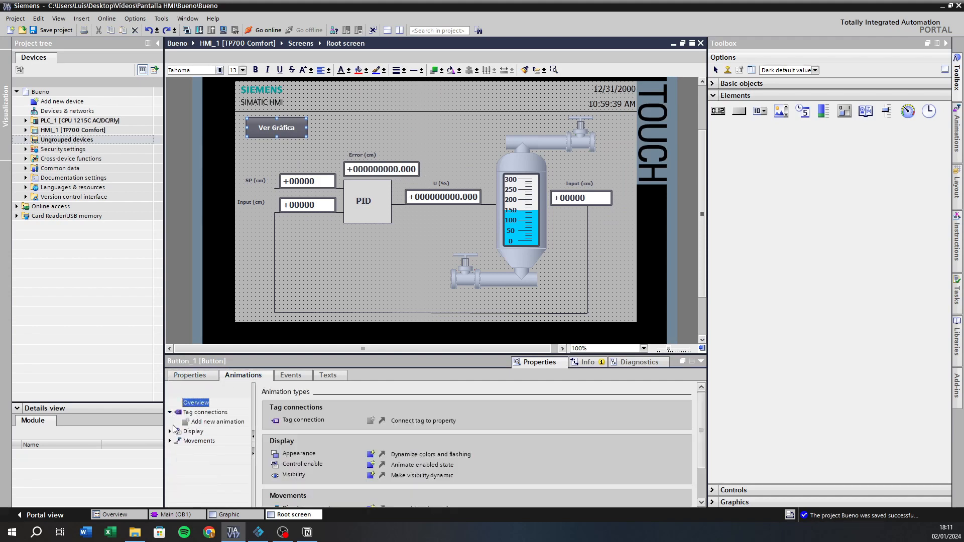
left_click(171, 432)
left_click(170, 451)
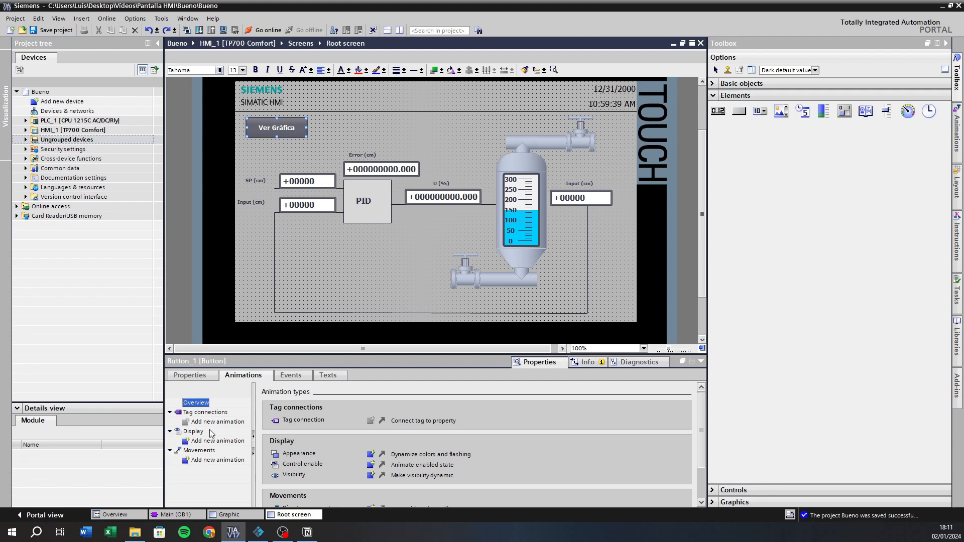
Examine the ActivateScreen function and its screen name in the Ver Gráfica button's Click event
left_click(282, 375)
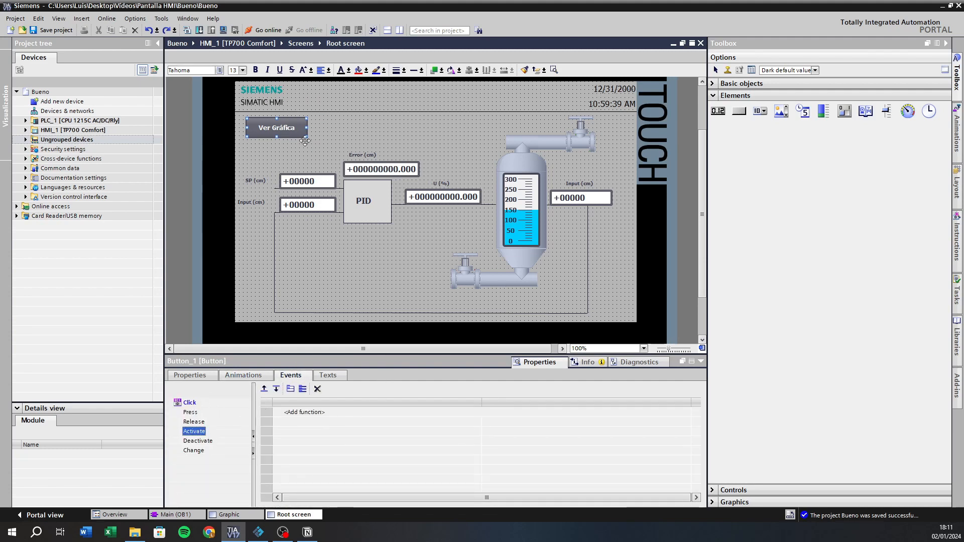
left_click(192, 403)
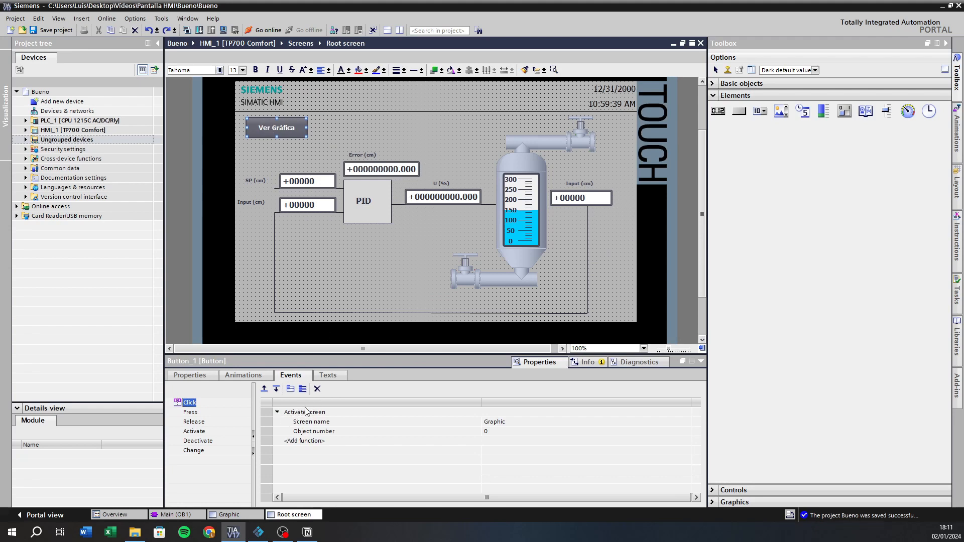
left_click(291, 442)
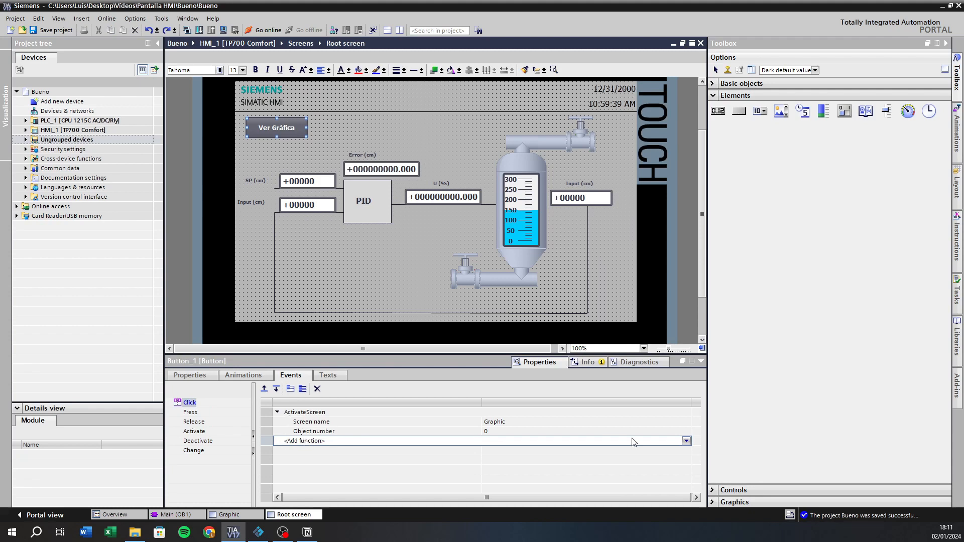
left_click(686, 441)
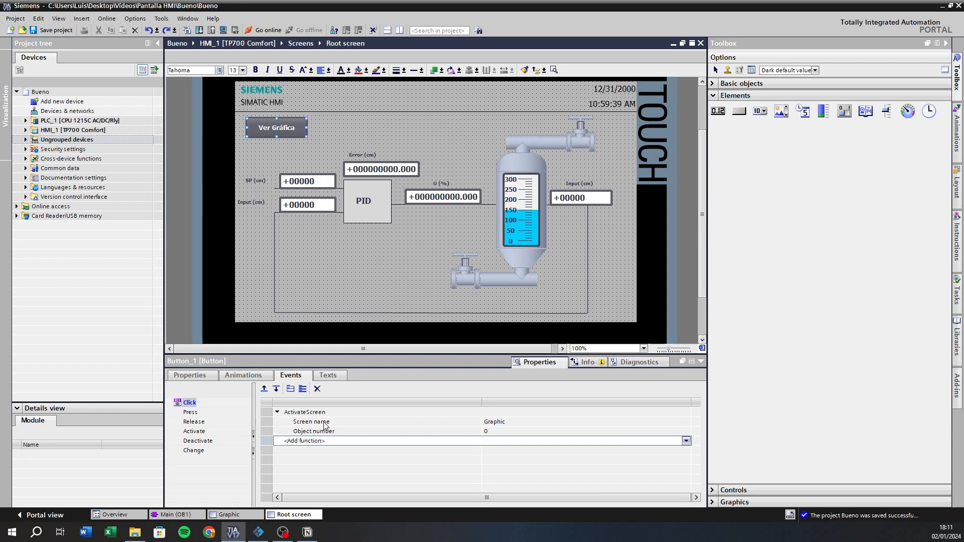
left_click(519, 422)
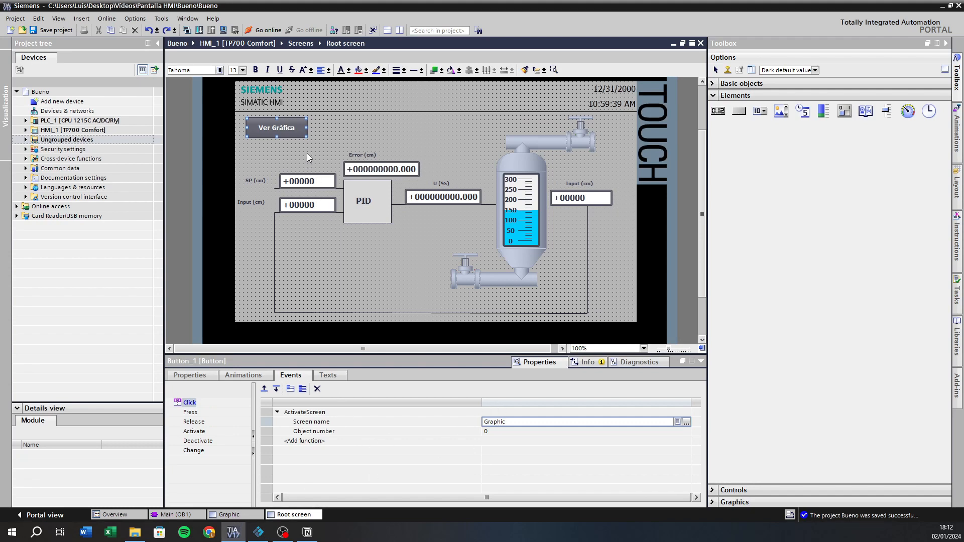
left_click(351, 129)
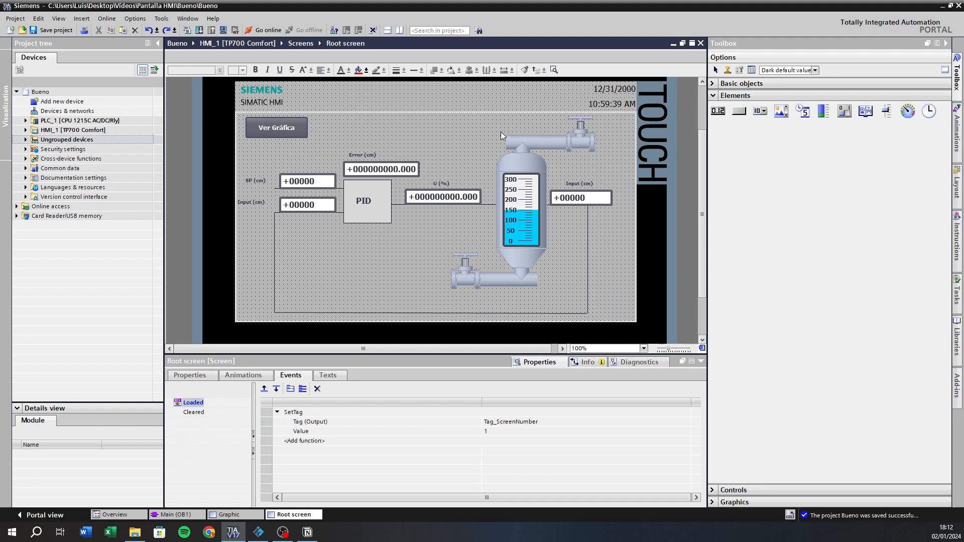
Switch to the Graphic screen and examine the Click event of its Ver Esquema button
left_click(701, 361)
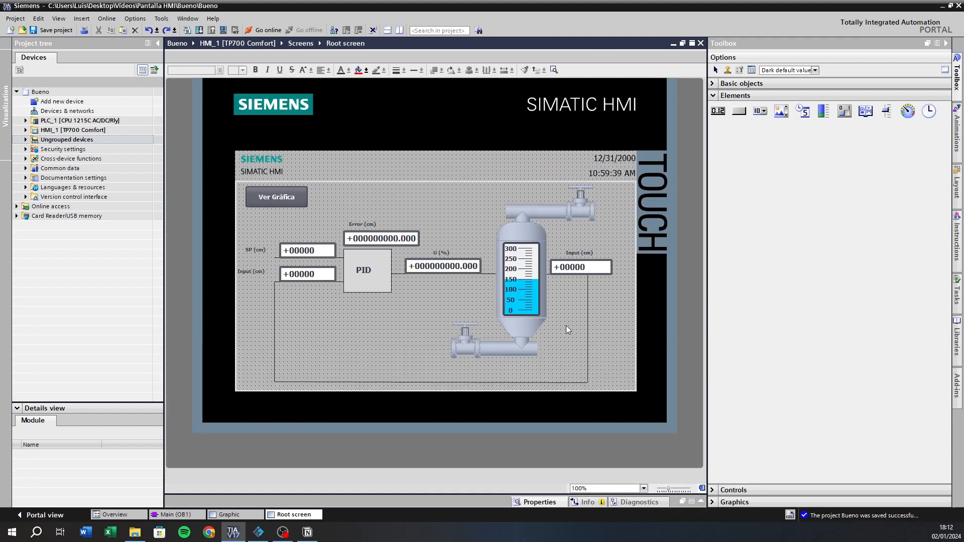
left_click(242, 514)
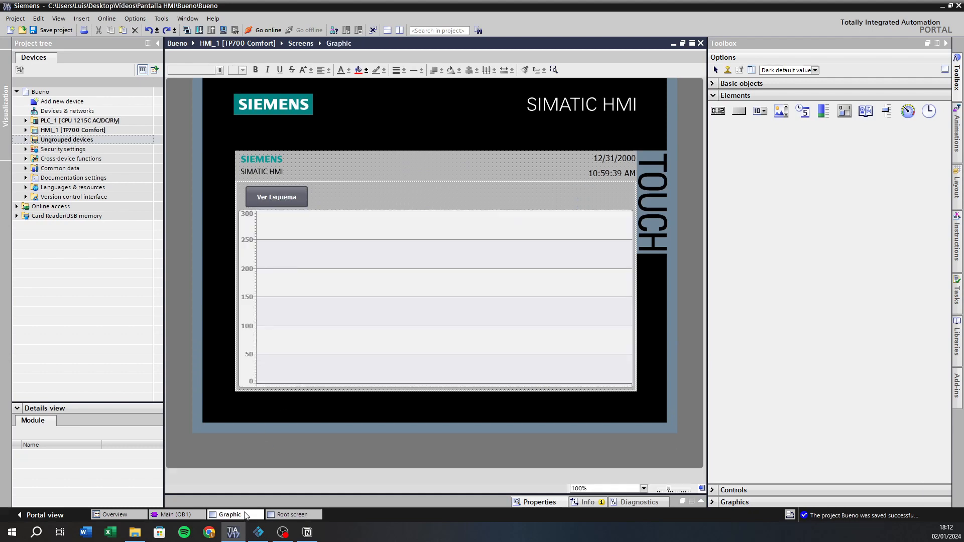
double_click(279, 196)
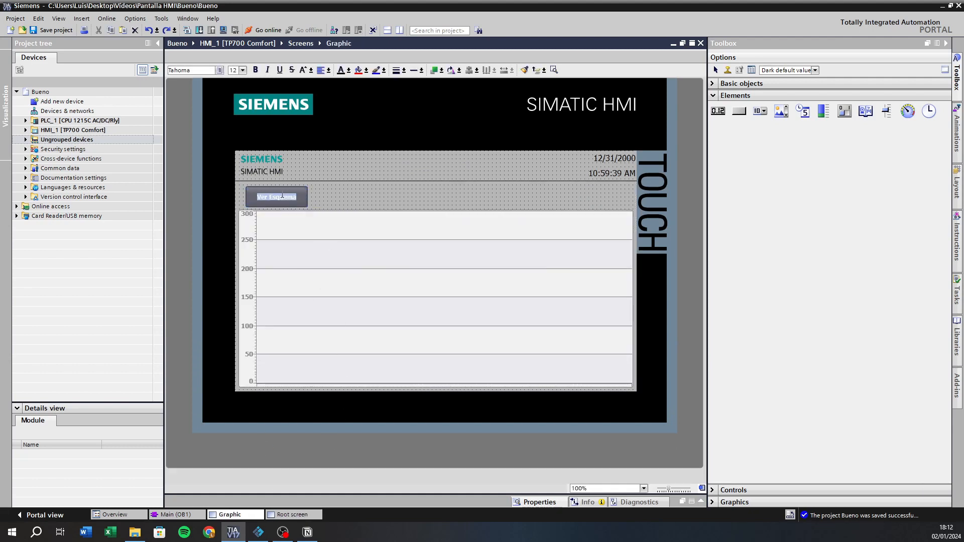
double_click(320, 181)
left_click(292, 197)
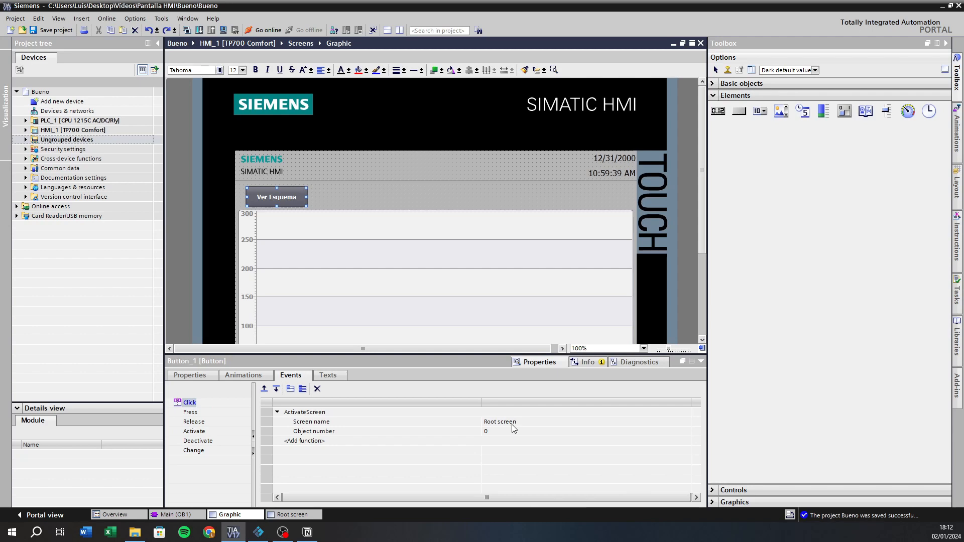
Show the screens listed under HMI_1 in the project tree and the Controls objects available in the toolbox
left_click(26, 130)
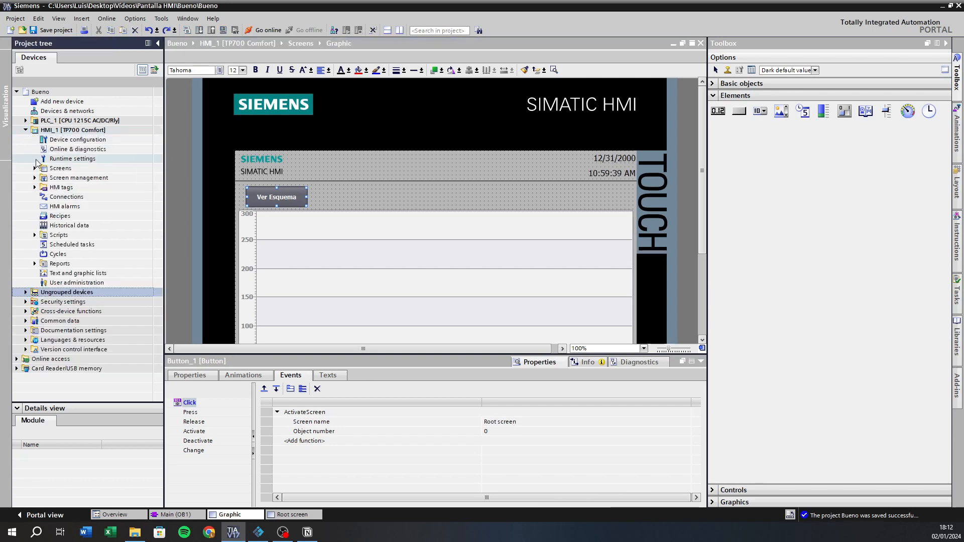
left_click(35, 168)
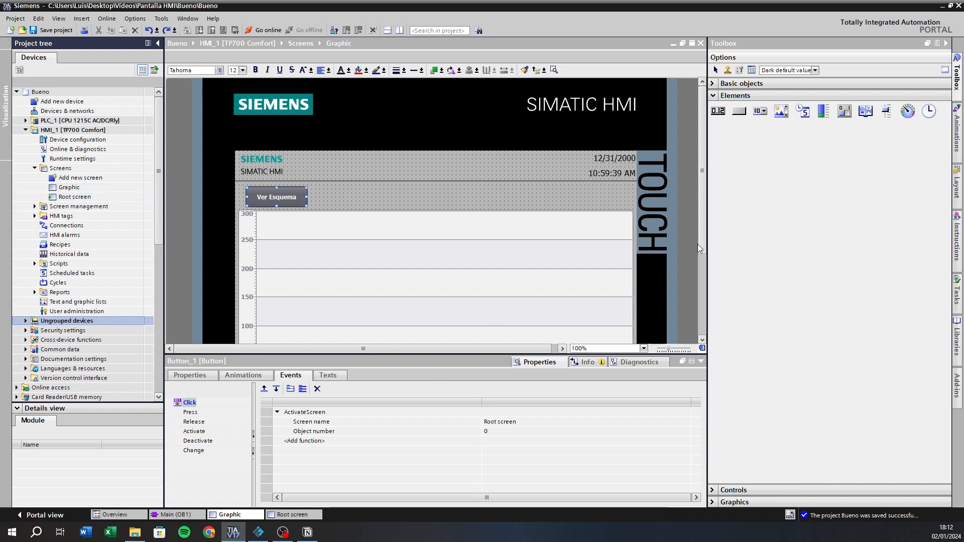
left_click_drag(701, 240, 704, 279)
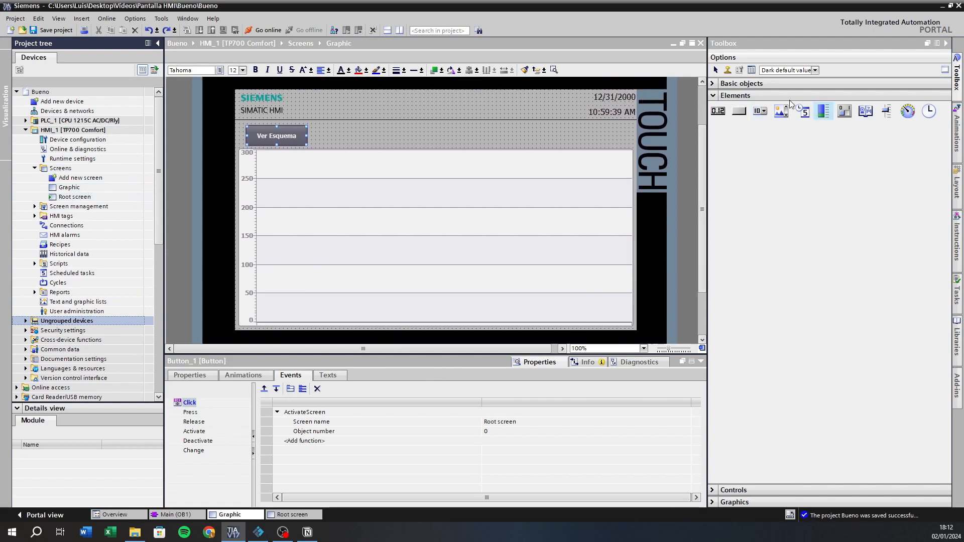
left_click(713, 95)
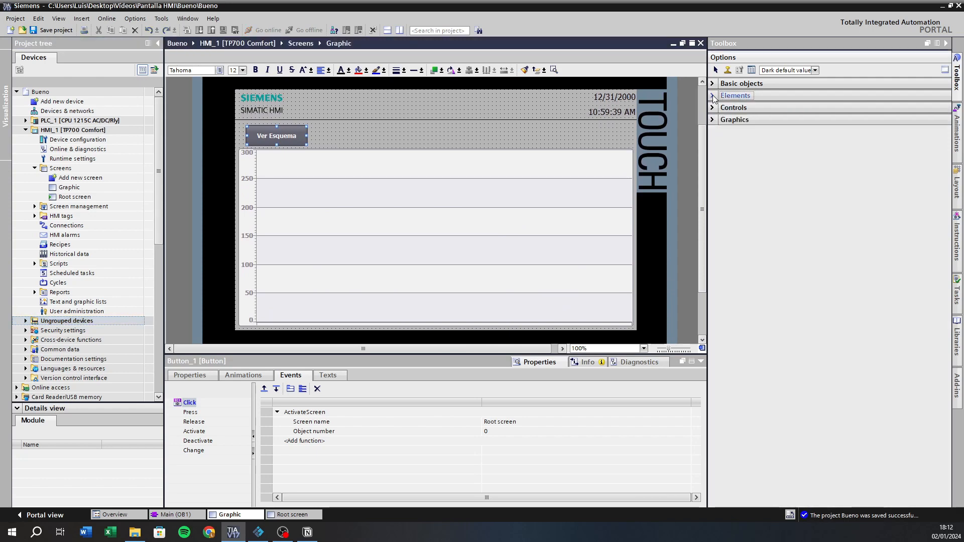
left_click(732, 107)
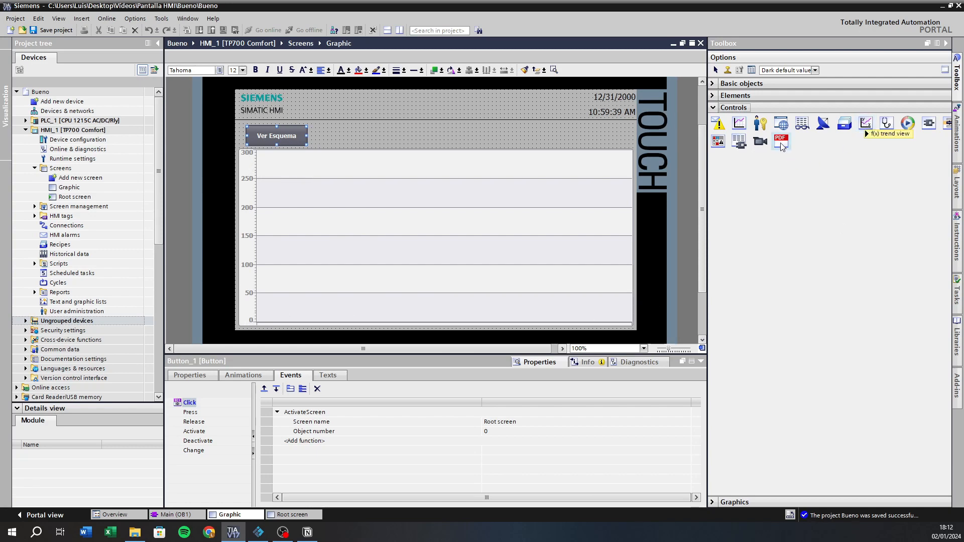
Select the trend view on the Graphic screen and examine its SetPoint and Input trend definitions
left_click(410, 278)
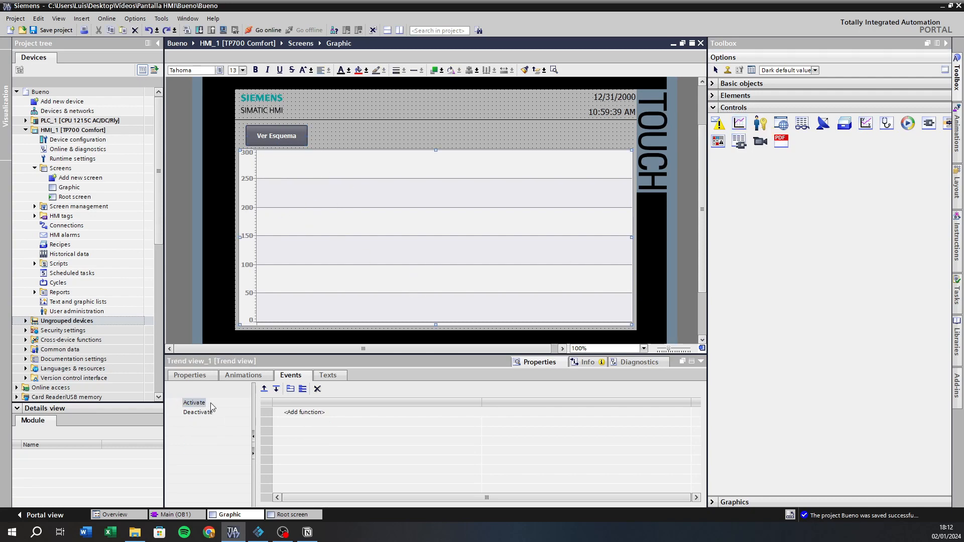
left_click(191, 376)
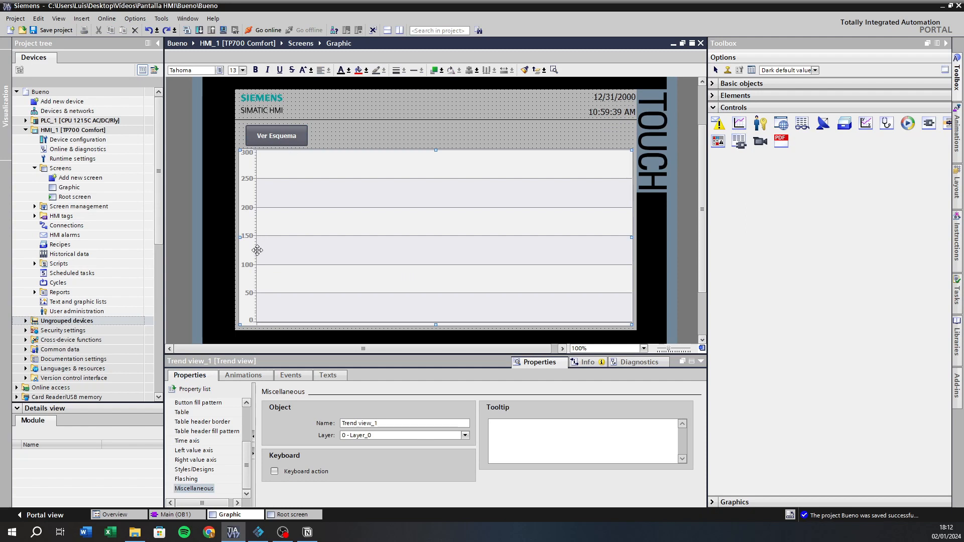
left_click_drag(247, 448, 247, 407)
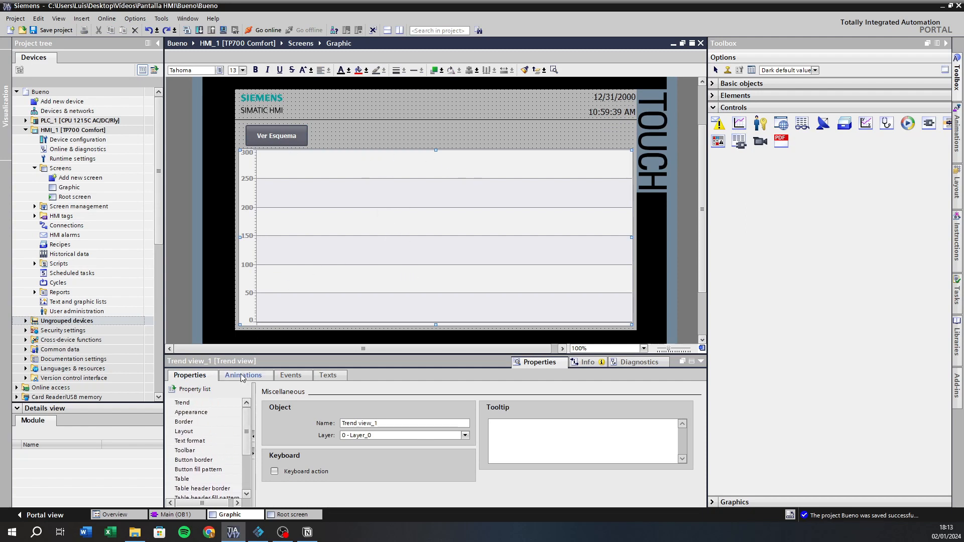
left_click(183, 405)
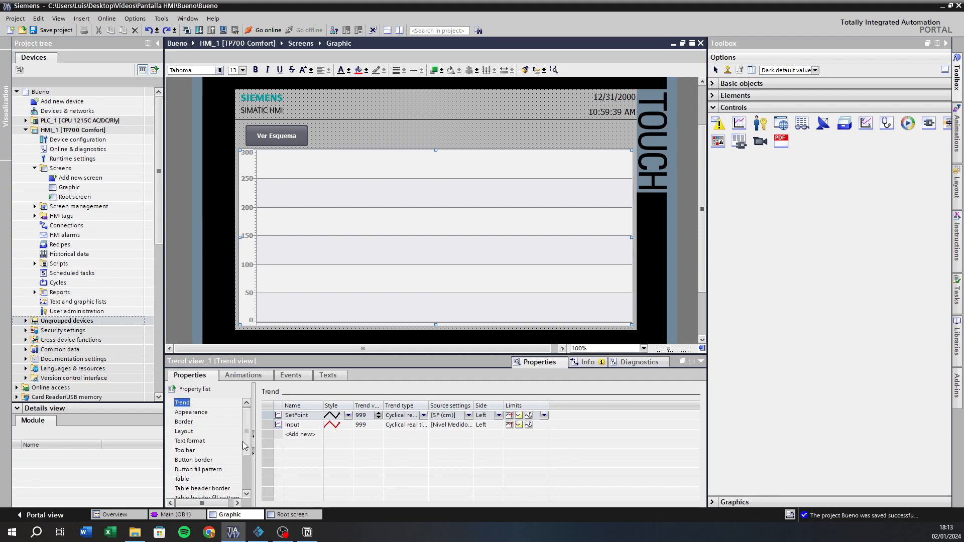
Examine the trend view's appearance, border, layout and text format properties
left_click(202, 415)
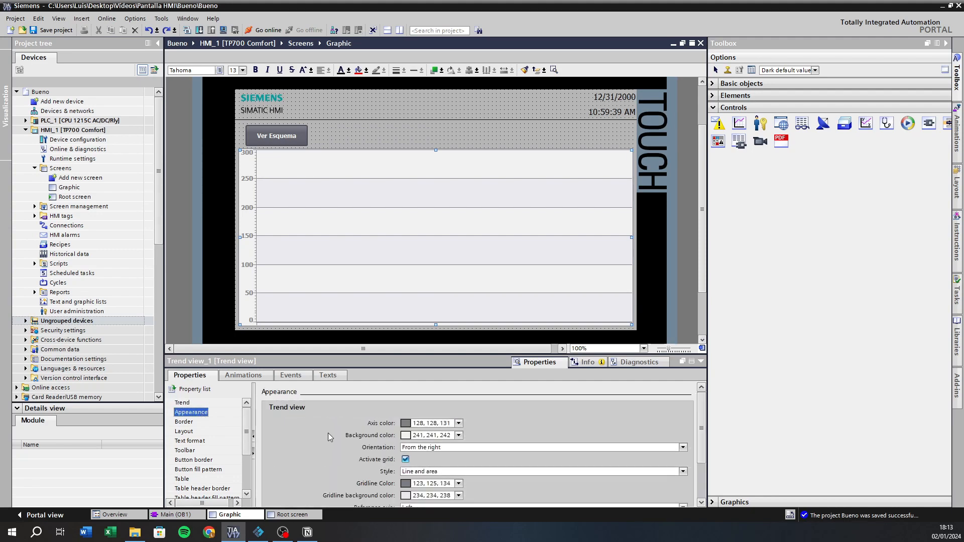
left_click_drag(703, 414, 702, 421)
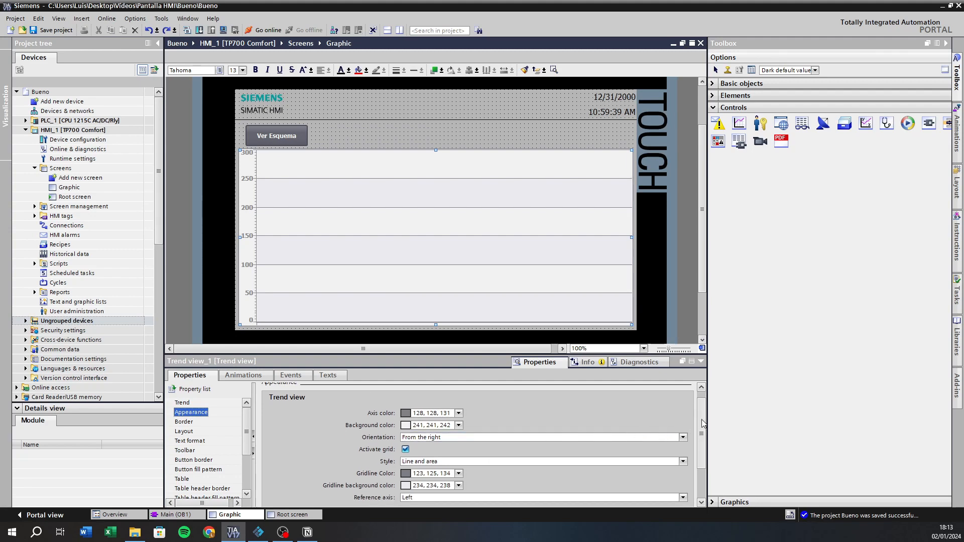
left_click_drag(702, 424, 701, 456)
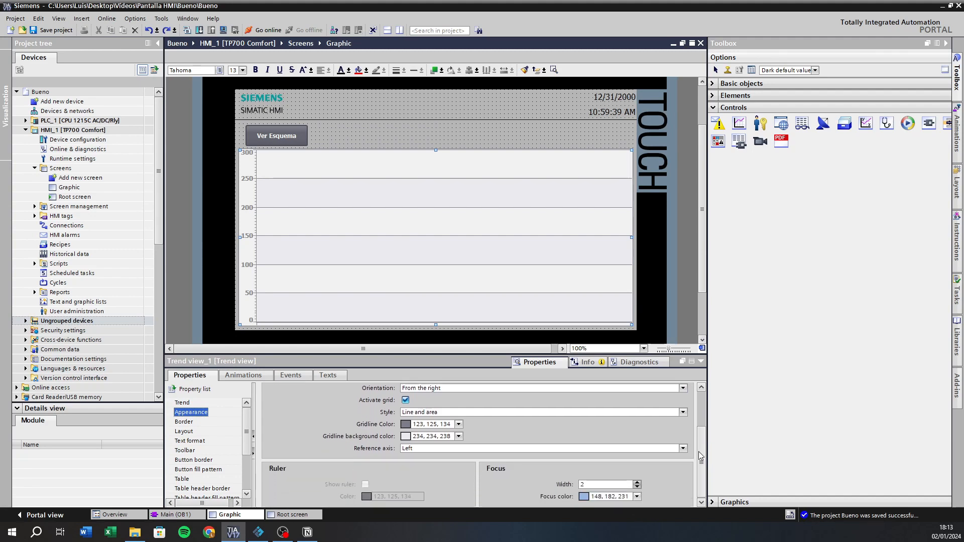
scroll(698, 453, "up", 3)
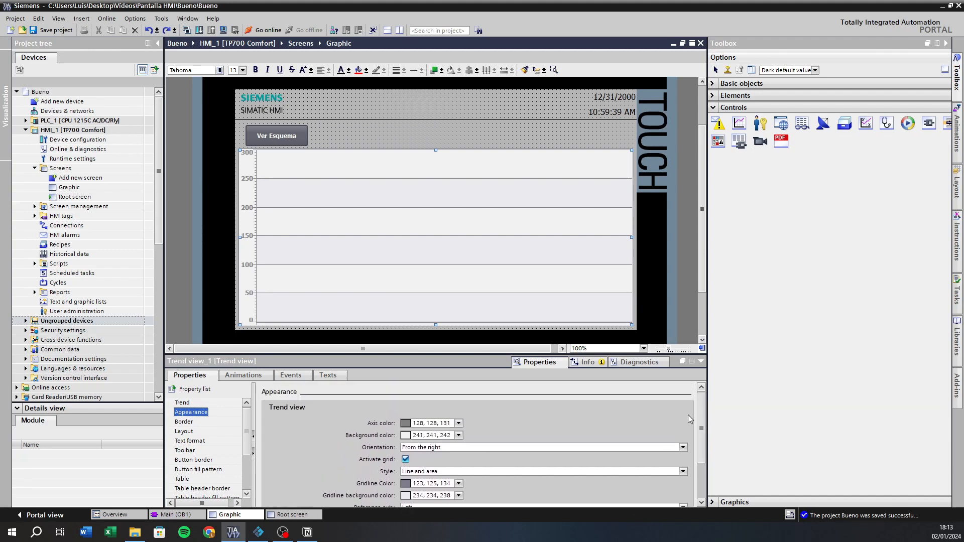
left_click(188, 424)
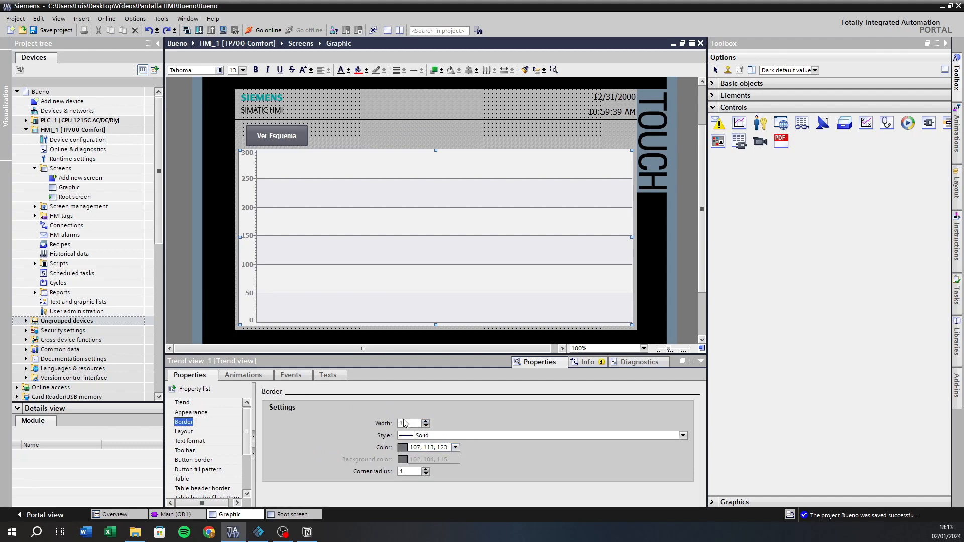
left_click(184, 432)
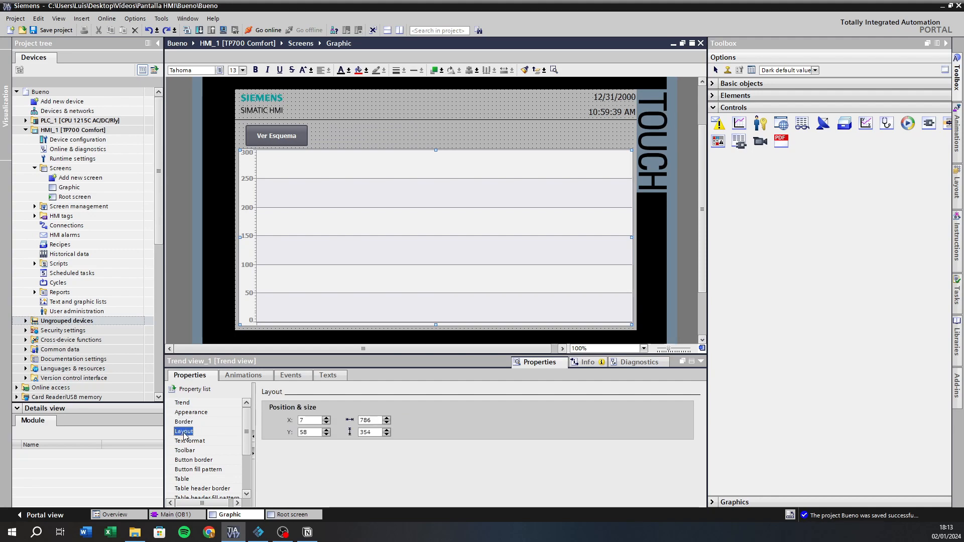
left_click(189, 441)
Display the trend view's toolbar to preview its navigation and zoom controls, and hide it again
left_click(185, 451)
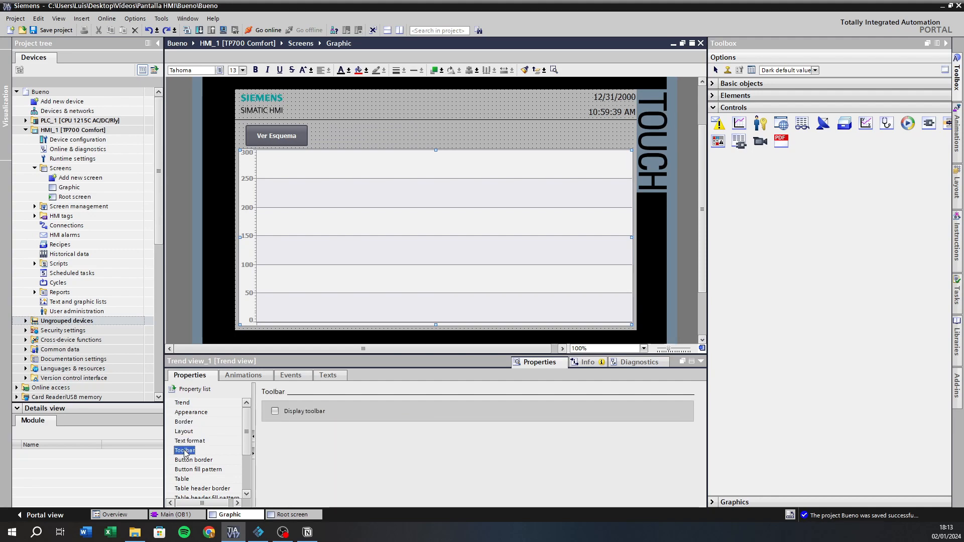
left_click(275, 411)
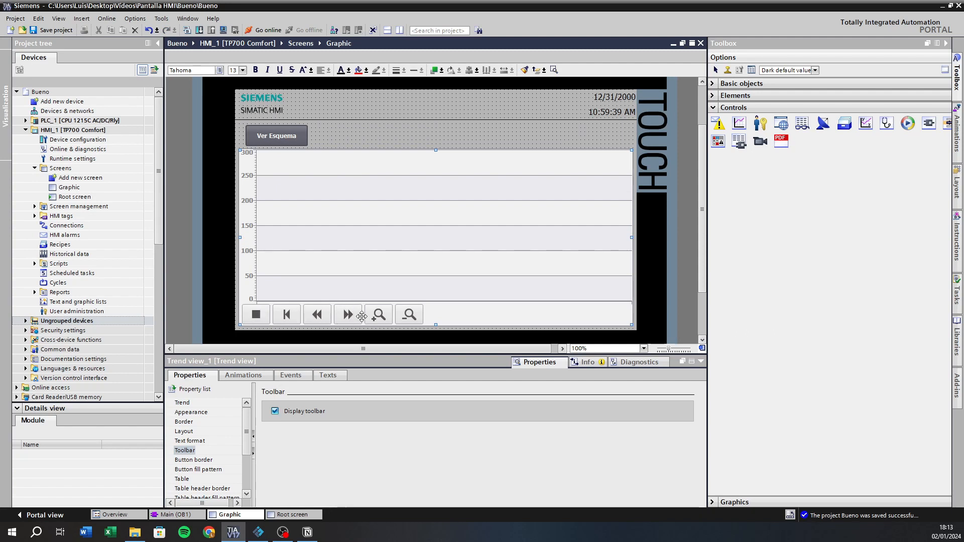
left_click(275, 412)
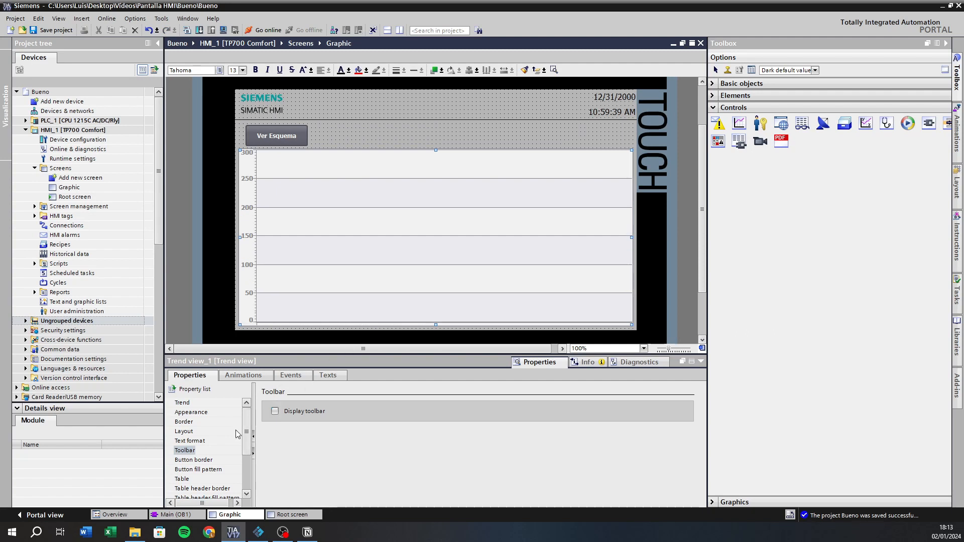
Examine the trend view's button border and button fill pattern settings
left_click(198, 460)
left_click(198, 470)
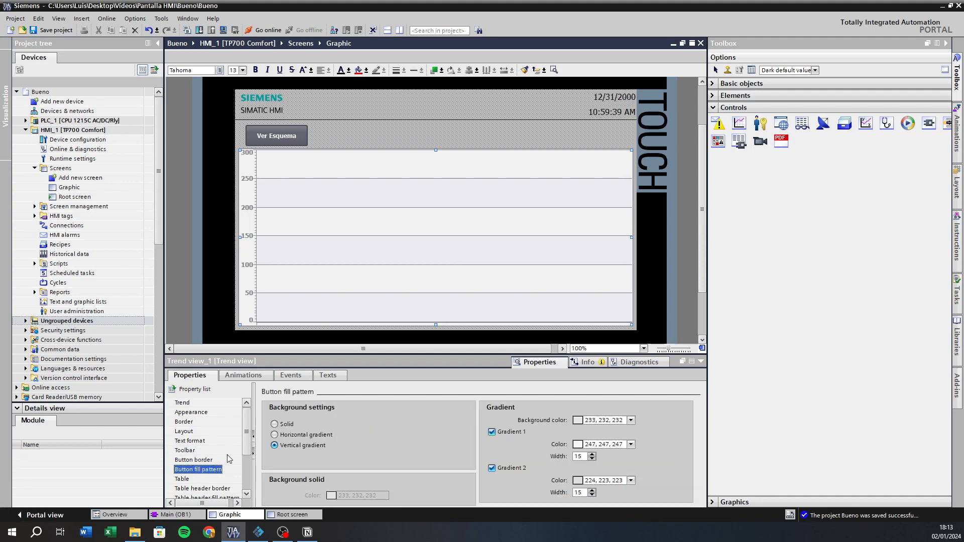
scroll(233, 459, "down", 3)
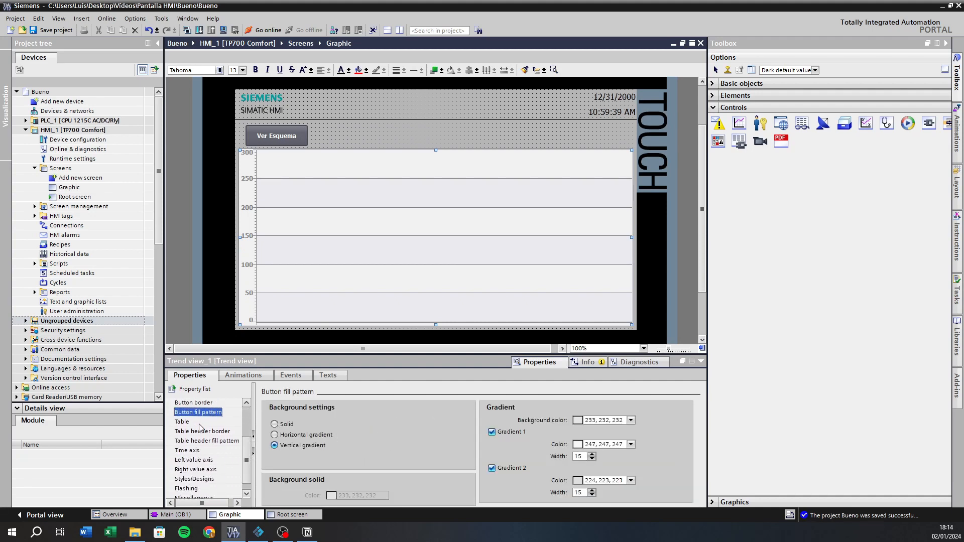
Display the trend view's table to preview its trend, tag connection, value and date/time columns, and hide it again
left_click(181, 422)
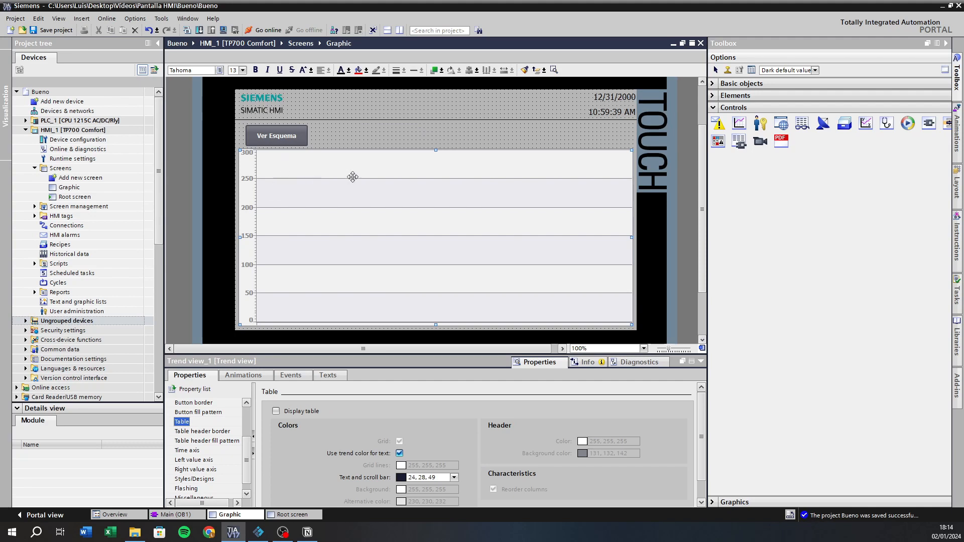
left_click(276, 411)
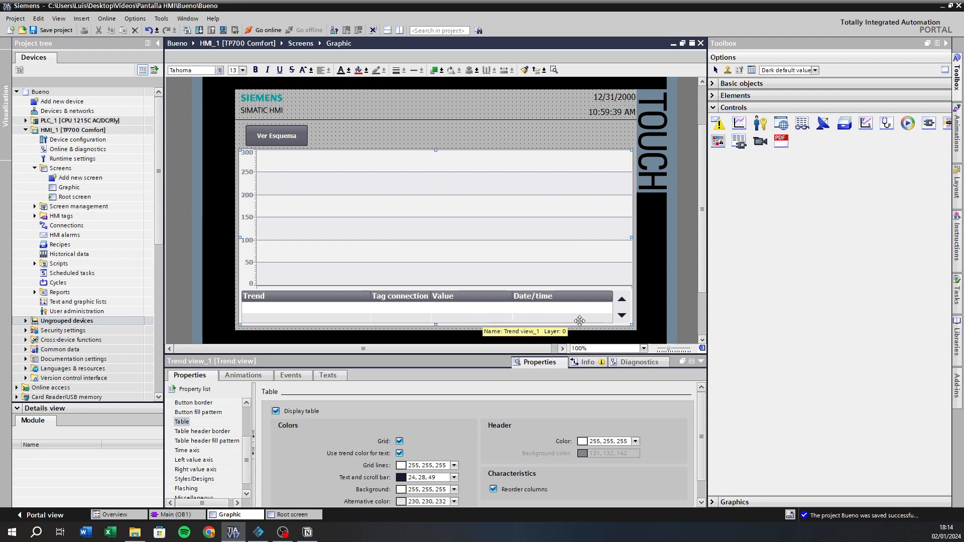
left_click(277, 411)
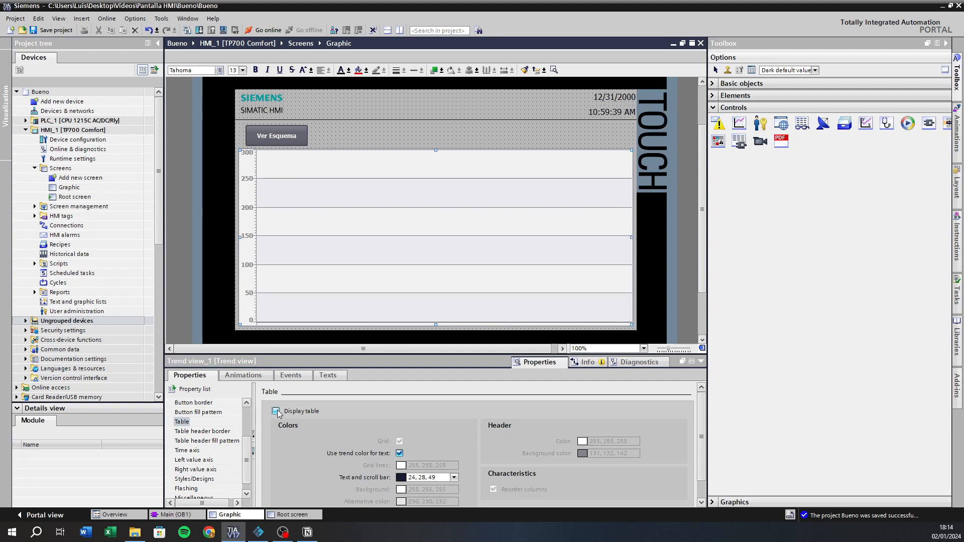
Examine the trend view's table header border, table header fill pattern and time axis settings
scroll(244, 464, "down", 1)
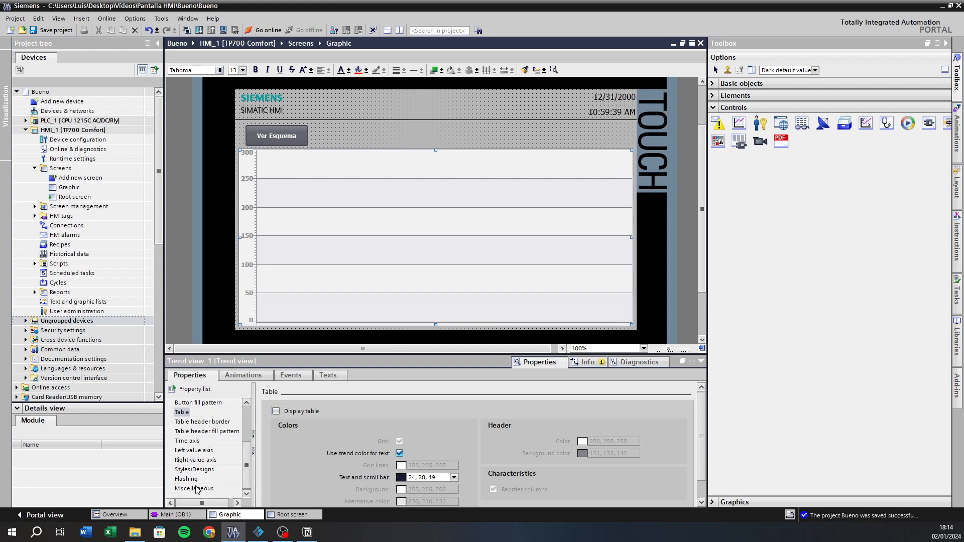
left_click(182, 415)
left_click(185, 422)
left_click(184, 432)
left_click(184, 441)
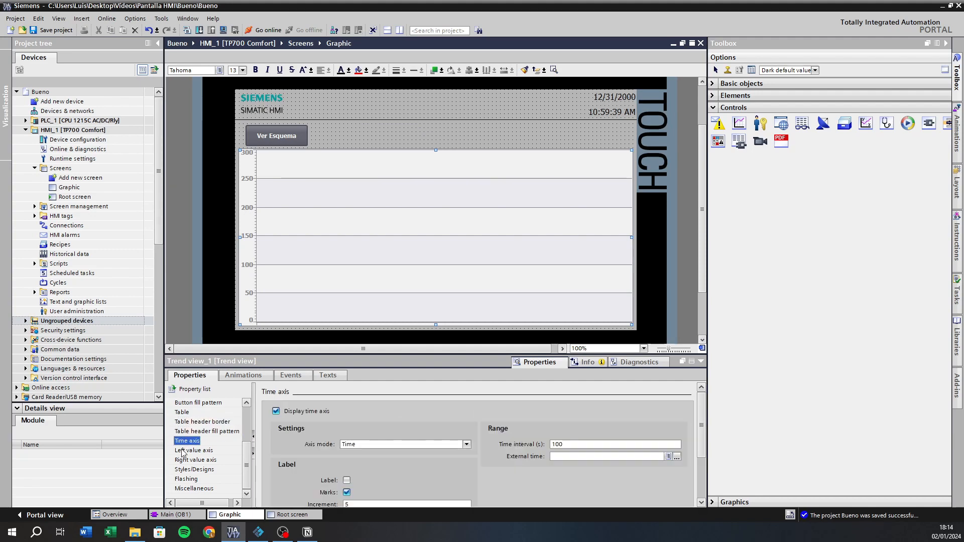
Examine the axis start and end range of the trend view's left value axis
left_click(184, 452)
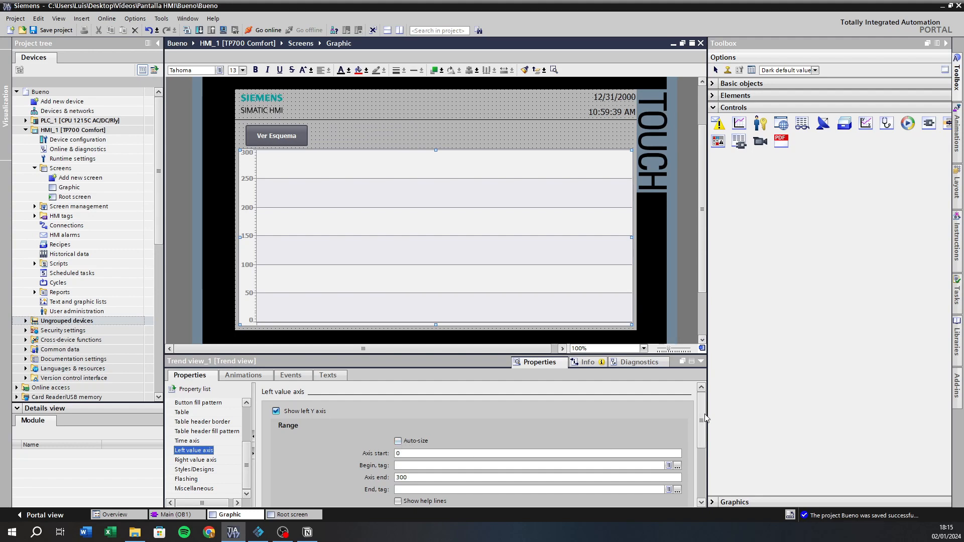
scroll(527, 447, "down", 1)
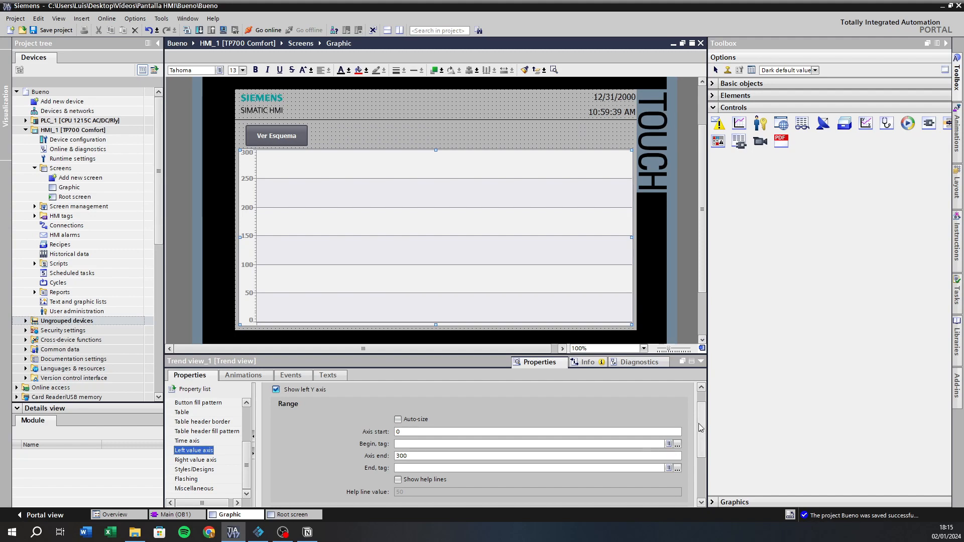
left_click_drag(701, 426, 697, 408)
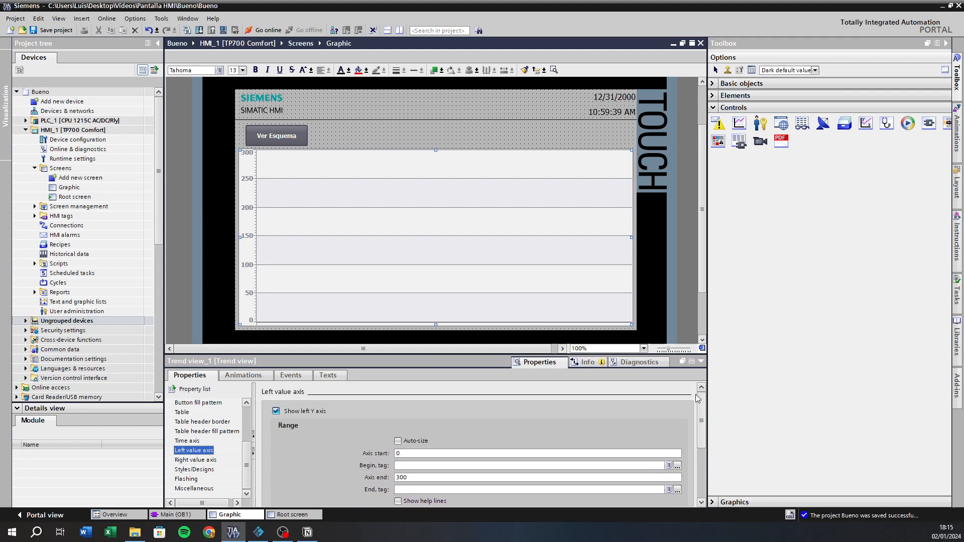
left_click_drag(246, 457, 247, 425)
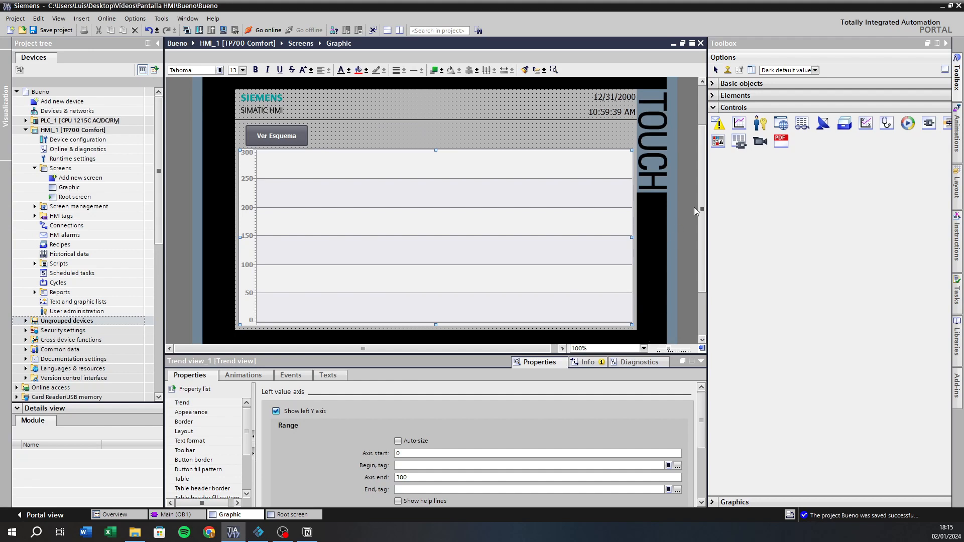
left_click(613, 132)
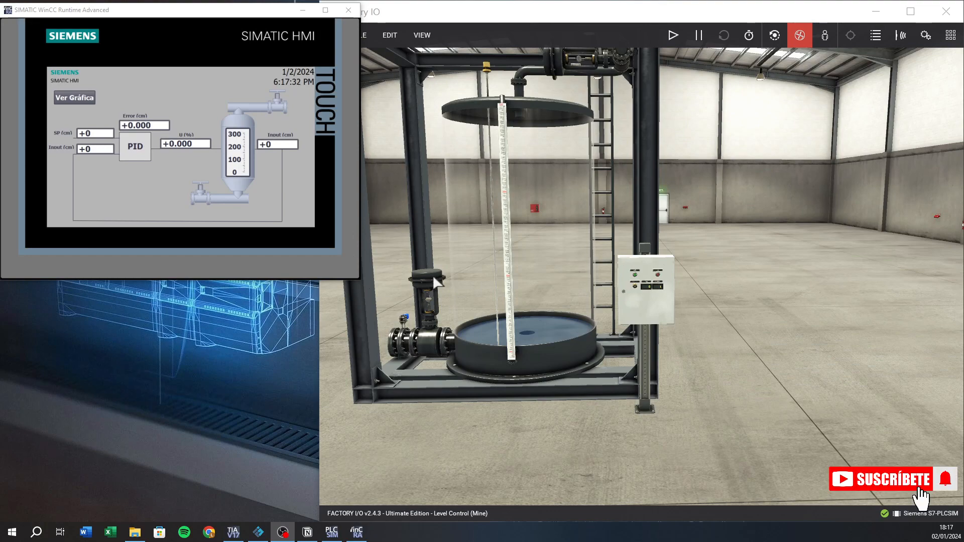
Switch to Factory IO, run the Level Control scene and set the setpoint to 201 cm with the cabinet's potentiometer
left_click_drag(593, 386, 641, 272)
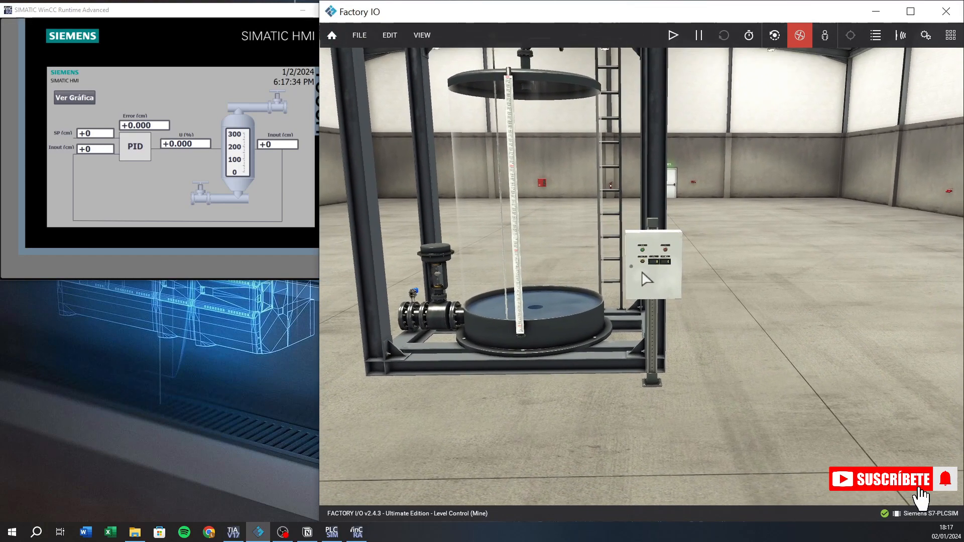
scroll(646, 280, "up", 5)
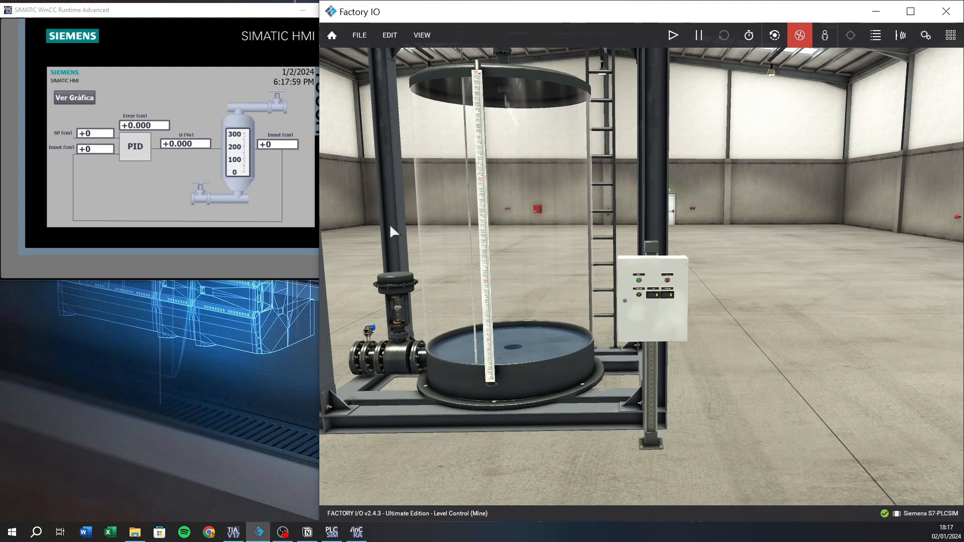
left_click_drag(400, 240, 641, 272)
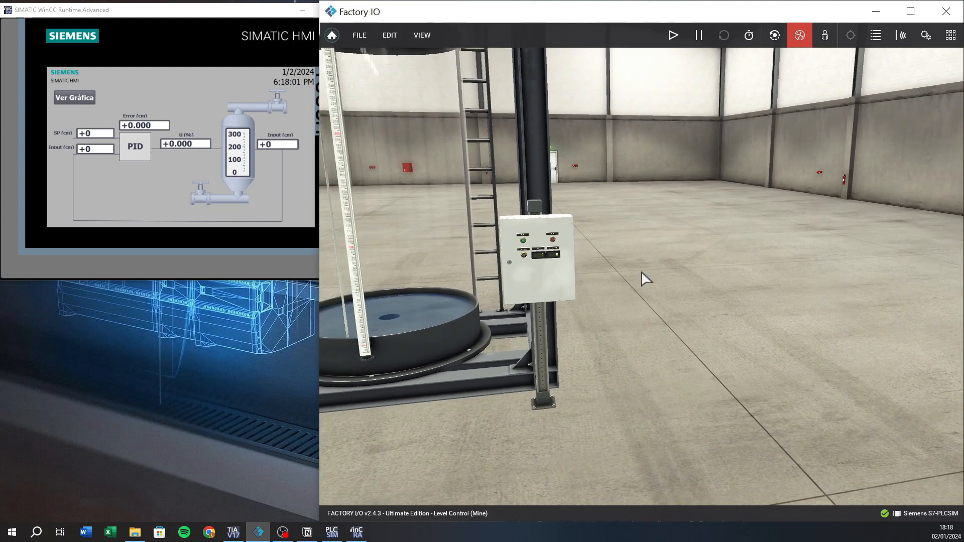
key("w")
key("w")
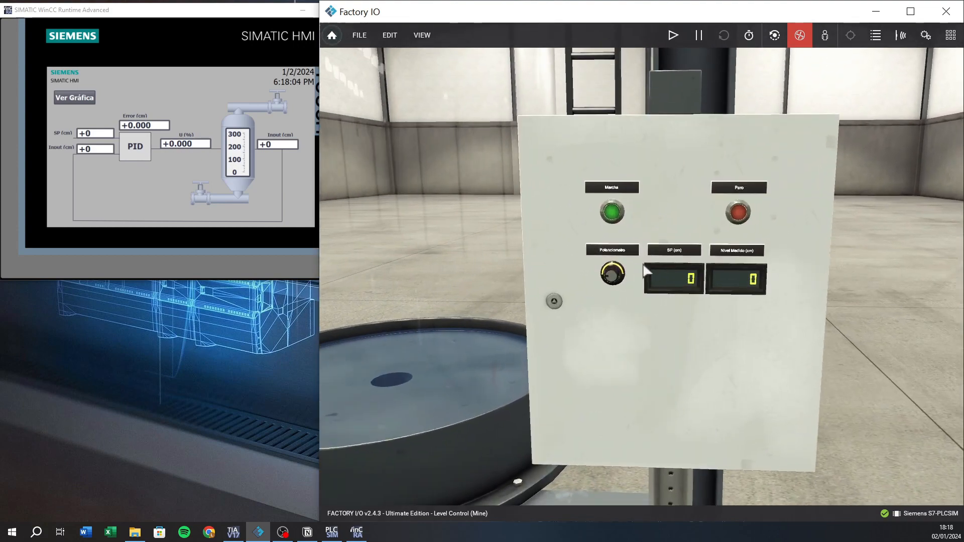
left_click(675, 37)
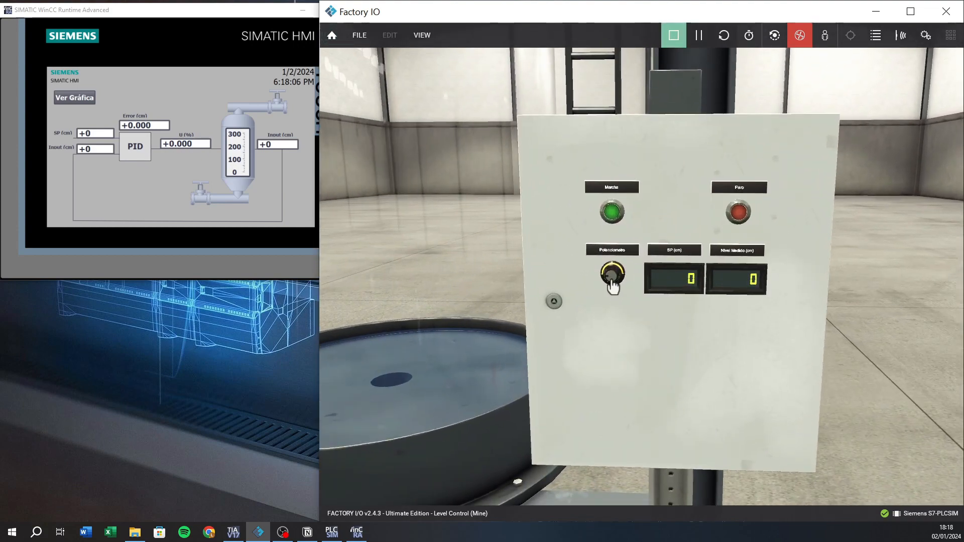
mouse_move(607, 276)
left_mouse_down()
mouse_move(616, 257)
mouse_move(622, 265)
left_mouse_up()
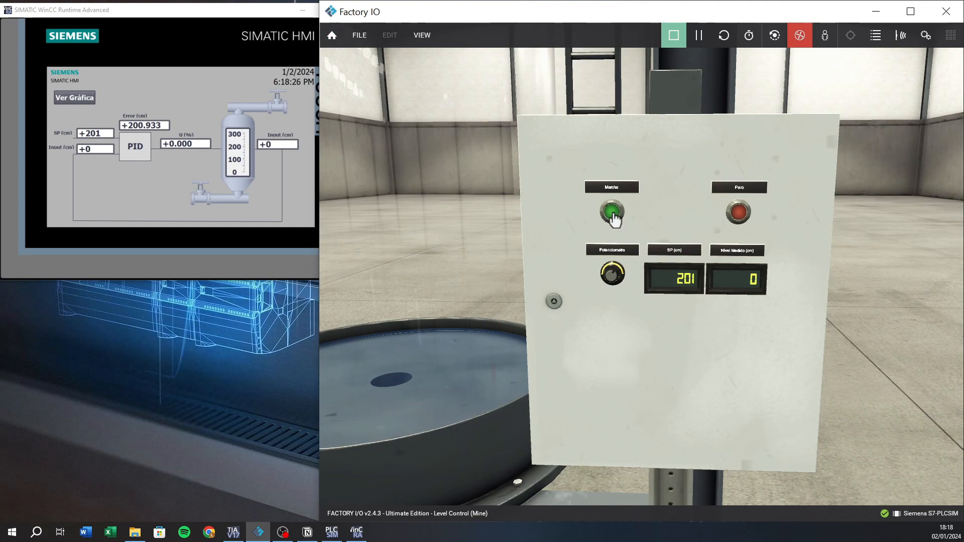
Start the level control with the cabinet's green Marcha control and watch the tank fill
scroll(470, 243, "down", 5)
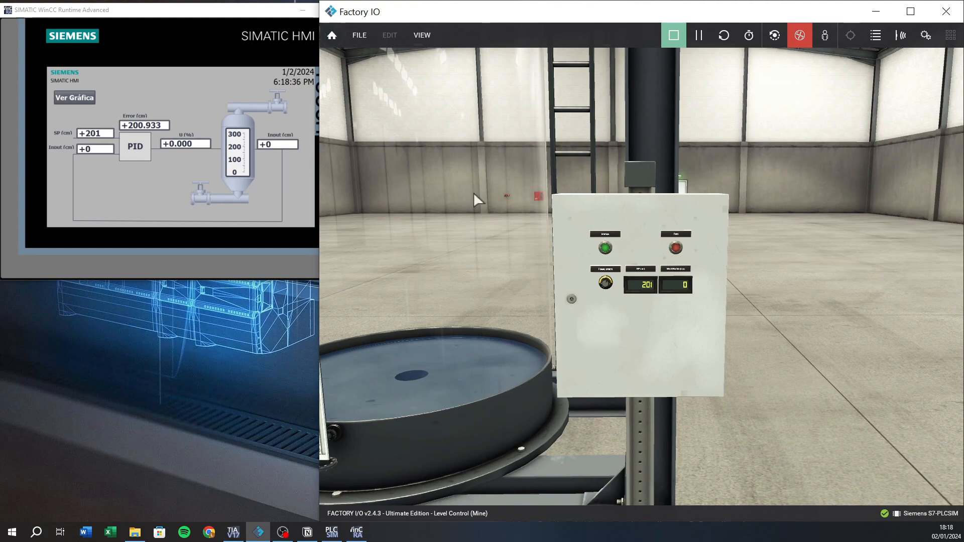
left_click_drag(472, 241, 461, 232)
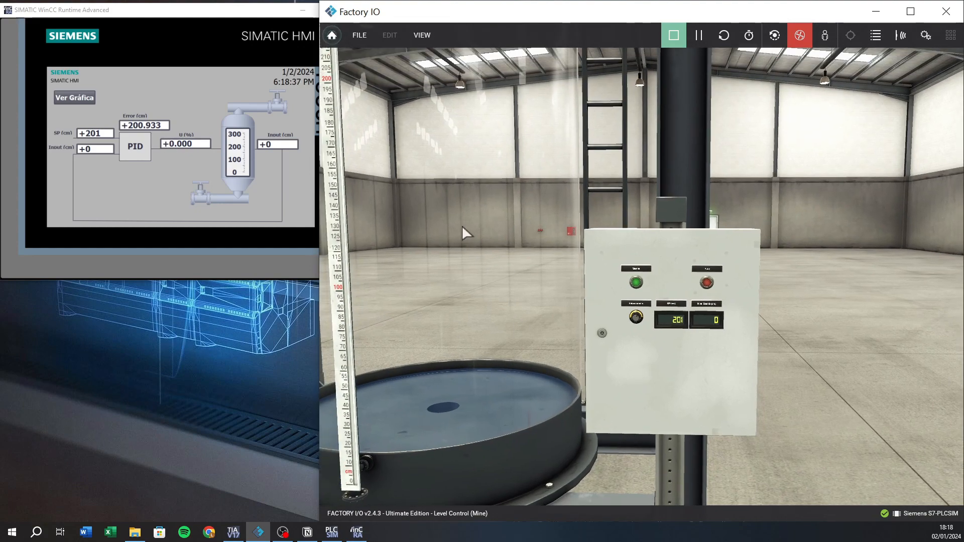
left_click(636, 283)
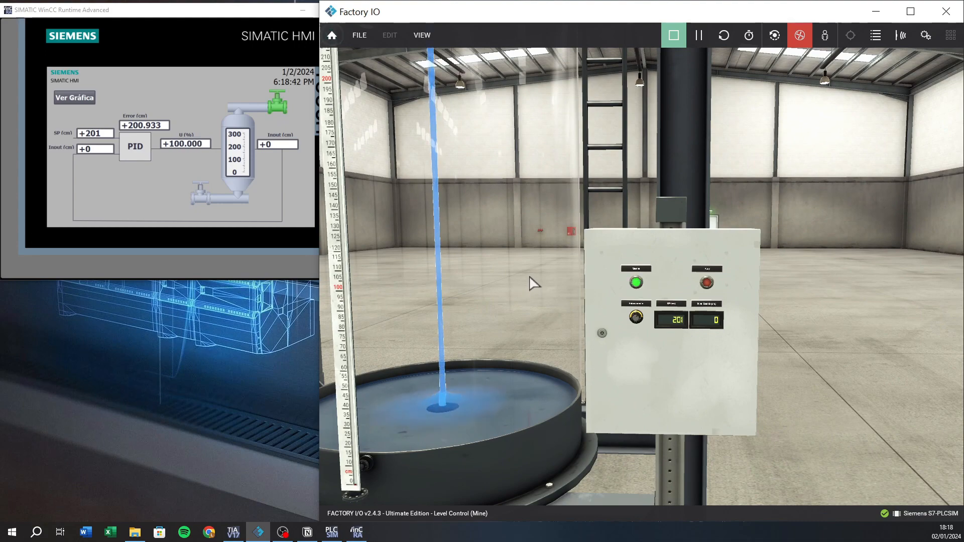
scroll(644, 278, "down", 2)
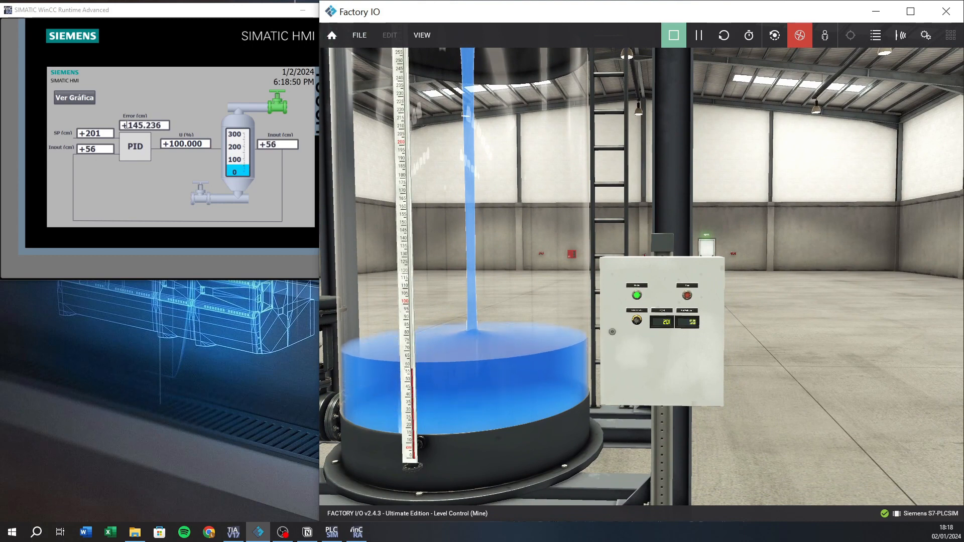
Follow the rising water in the tank and examine the level scale up close around the 200 cm mark
left_click_drag(465, 296, 641, 272)
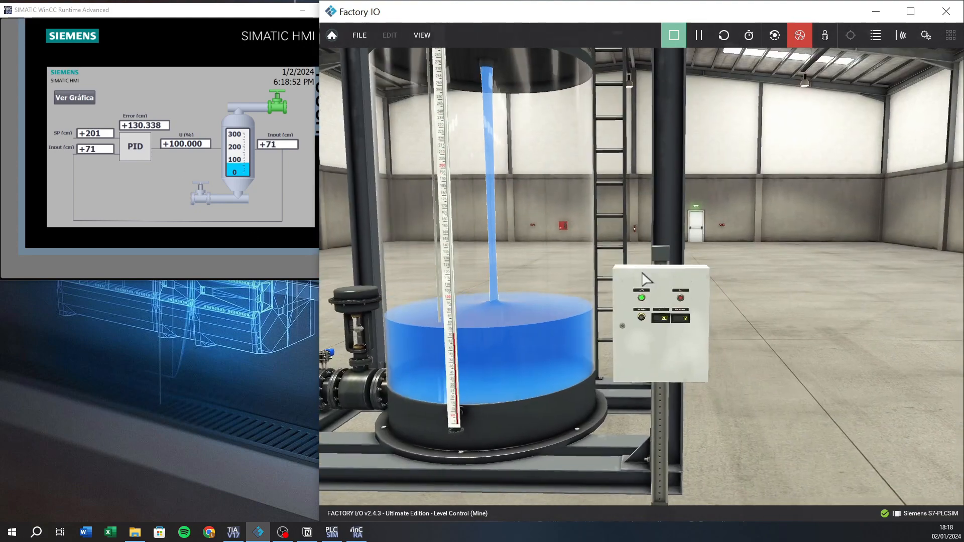
scroll(641, 270, "up", 2)
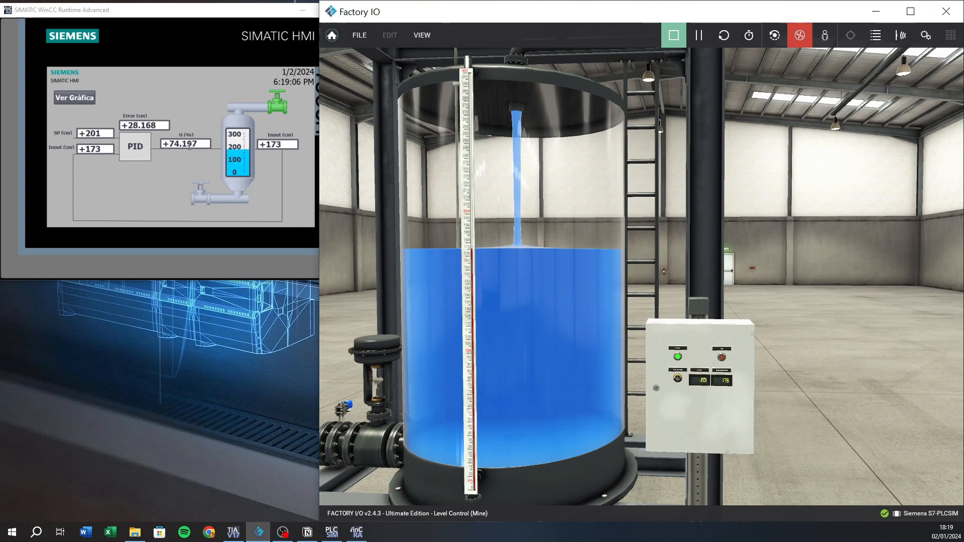
left_click_drag(376, 183, 642, 272)
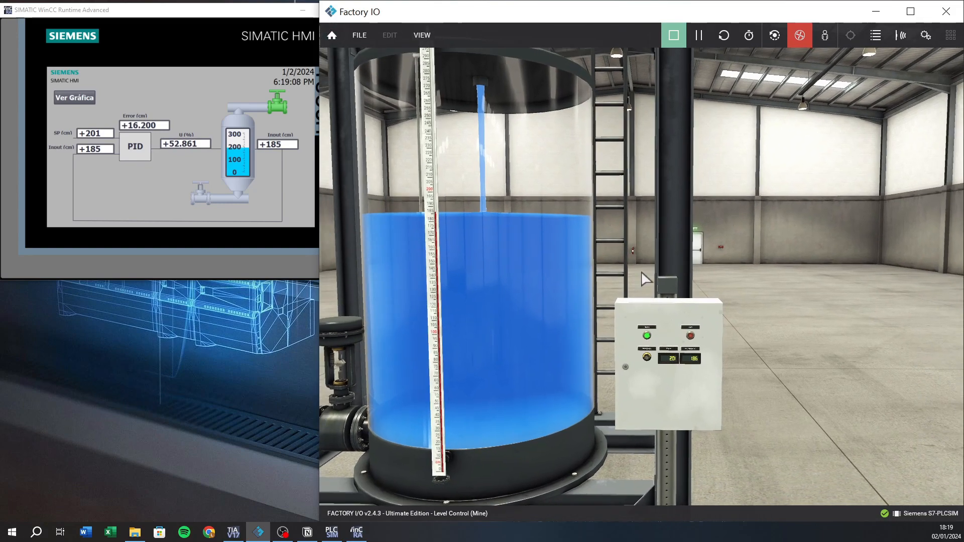
key("w")
key("a")
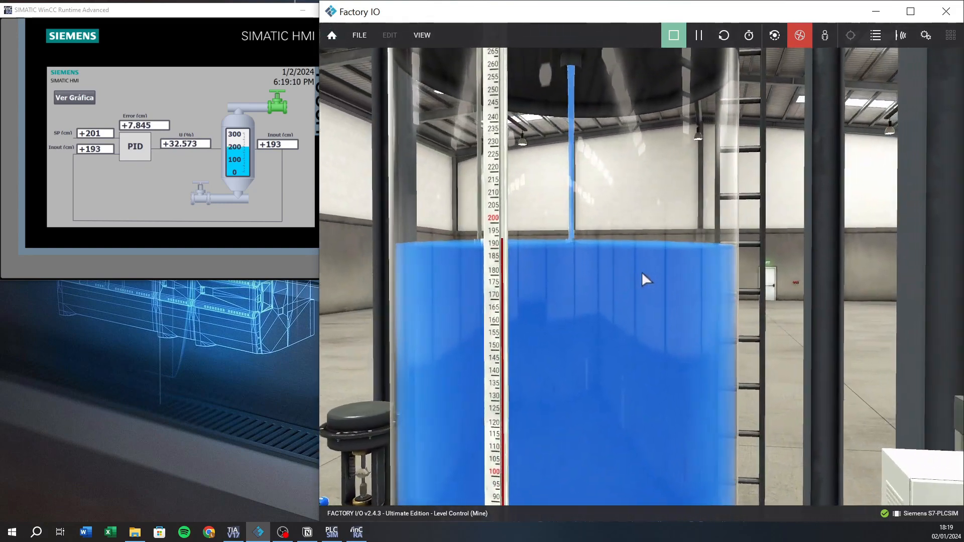
key("w")
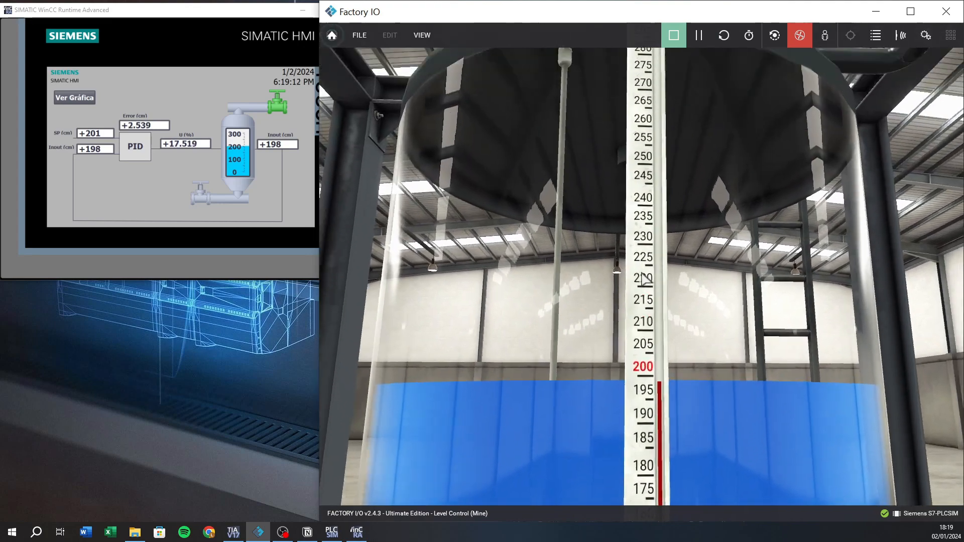
key("w")
key("s")
key("d")
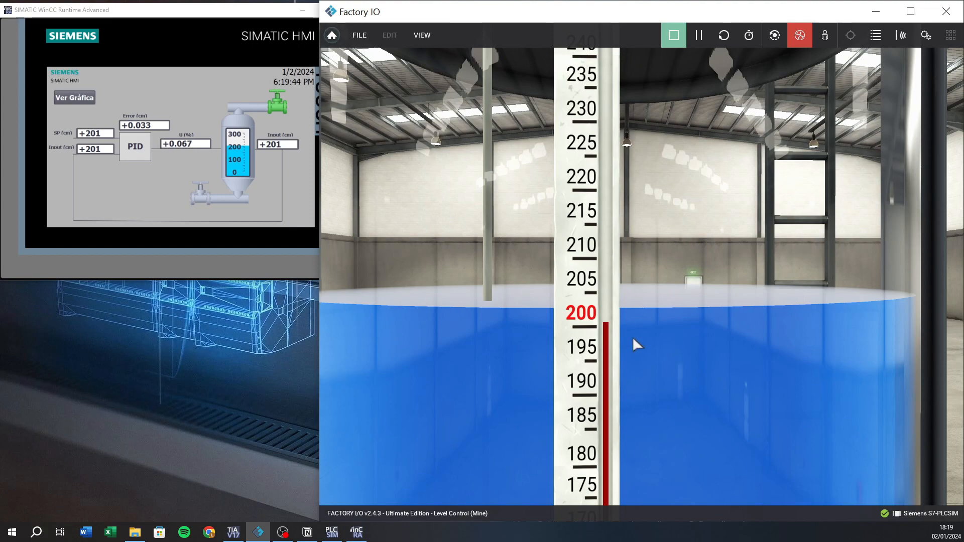
Lower the level setpoint to 75 cm with the cabinet's Potenciometro
left_click_drag(622, 330, 642, 273)
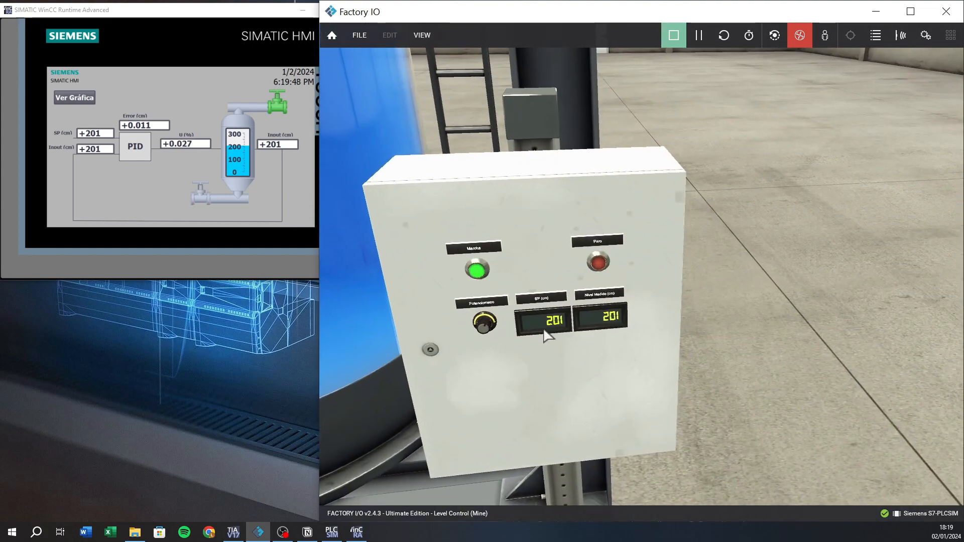
left_click_drag(536, 238, 609, 294)
key("w")
scroll(662, 336, "down", 5)
left_click_drag(663, 338, 641, 274)
scroll(641, 273, "up", 5)
left_click_drag(554, 261, 491, 251)
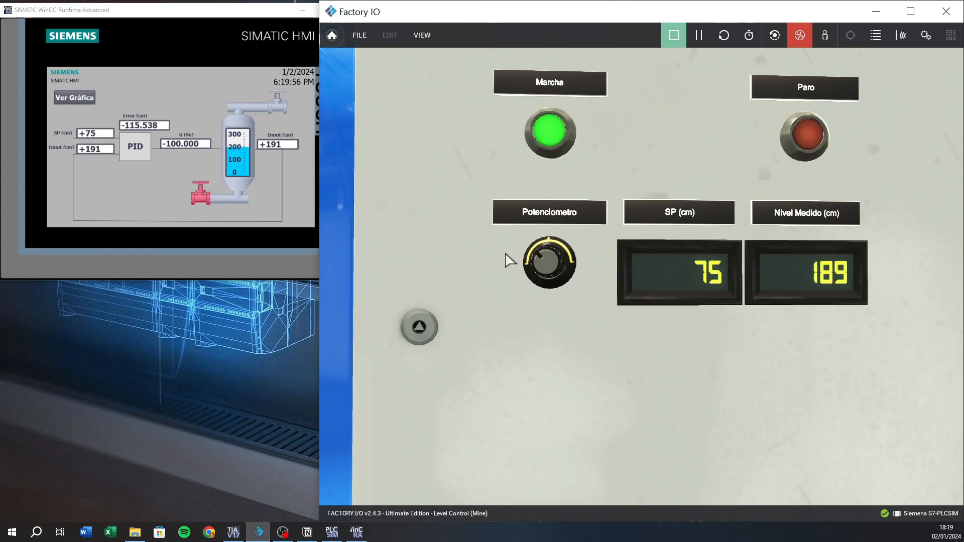
Watch the tank drain towards the setpoint and display the trend graph on the HMI
left_click_drag(491, 321, 642, 274)
scroll(492, 322, "down", 5)
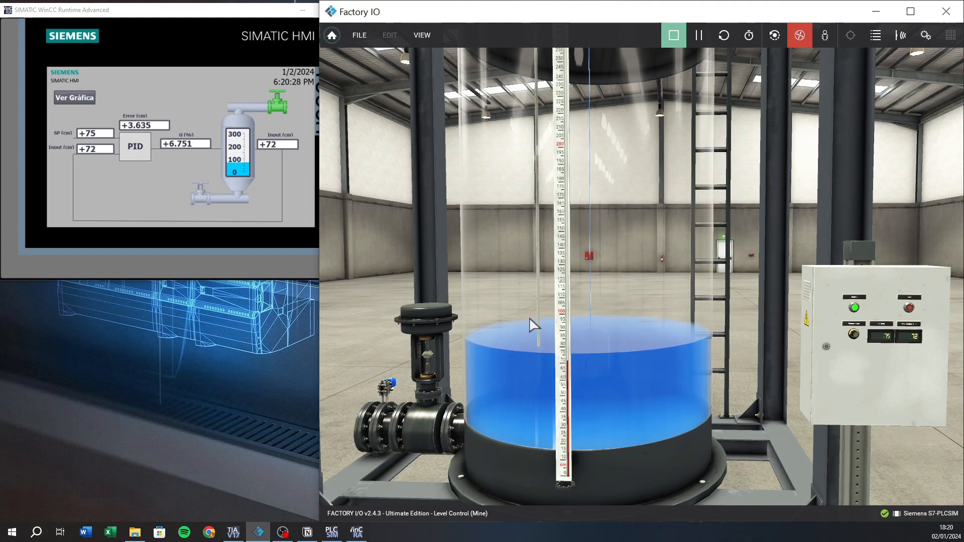
scroll(528, 321, "up", 2)
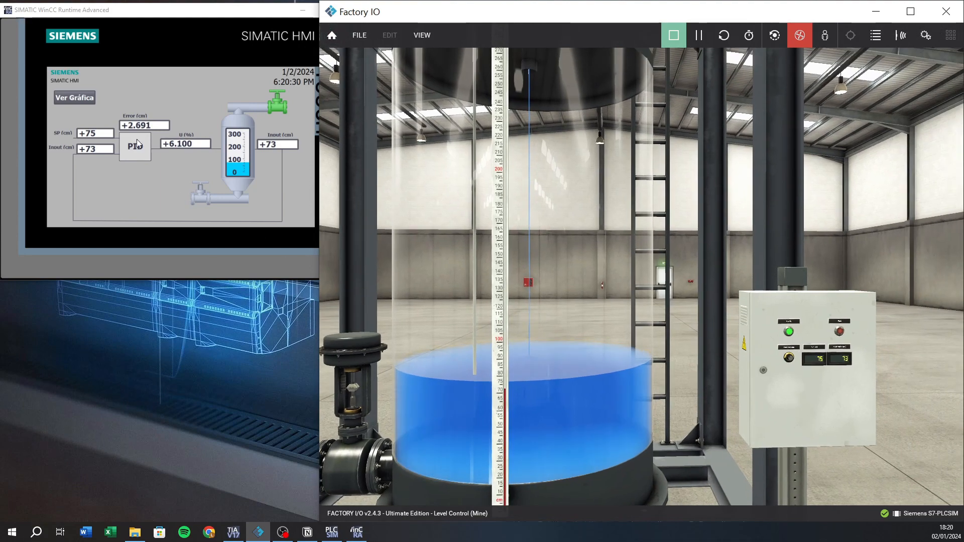
left_click(73, 97)
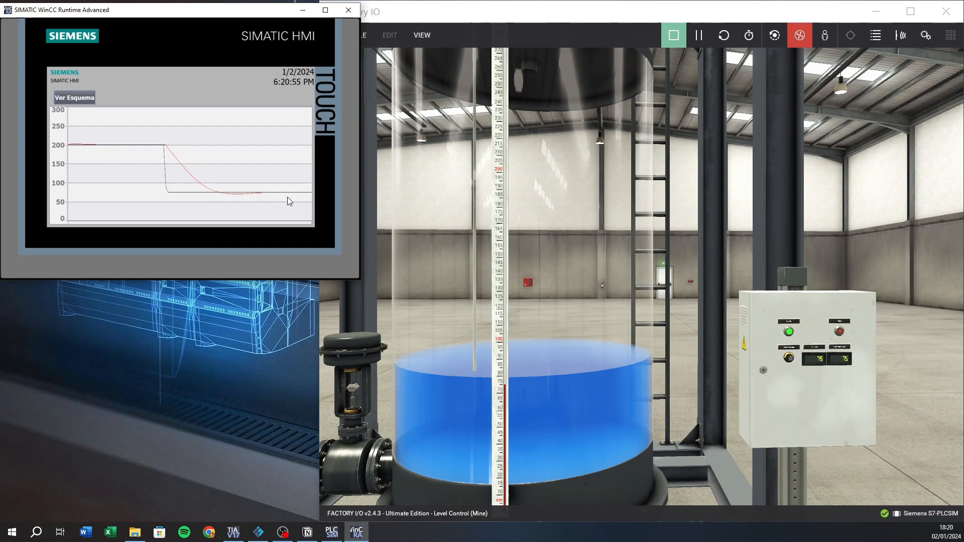
Return to the Factory IO cabinet and raise the level setpoint to 233 cm with the Potenciometro
left_click(728, 275)
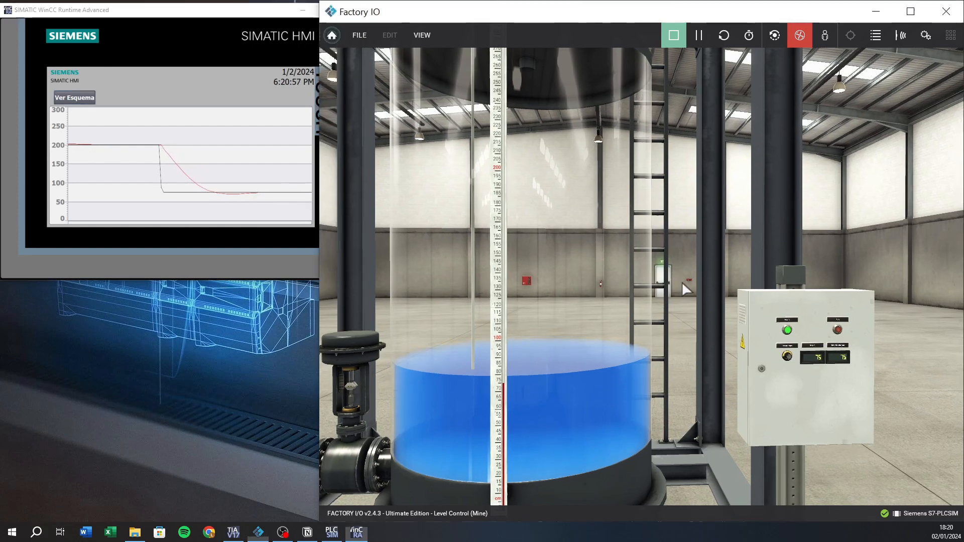
scroll(682, 281, "up", 5)
scroll(643, 278, "up", 3)
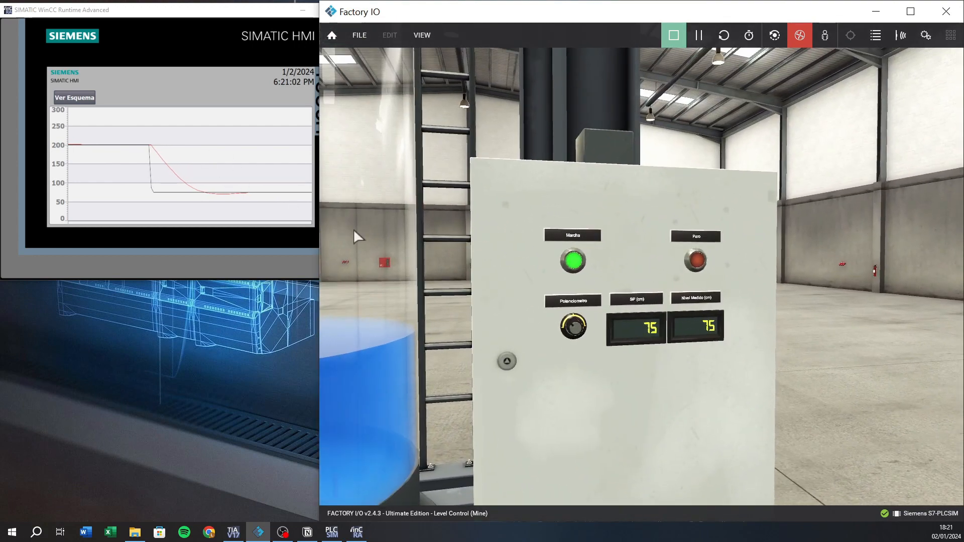
scroll(624, 312, "up", 4)
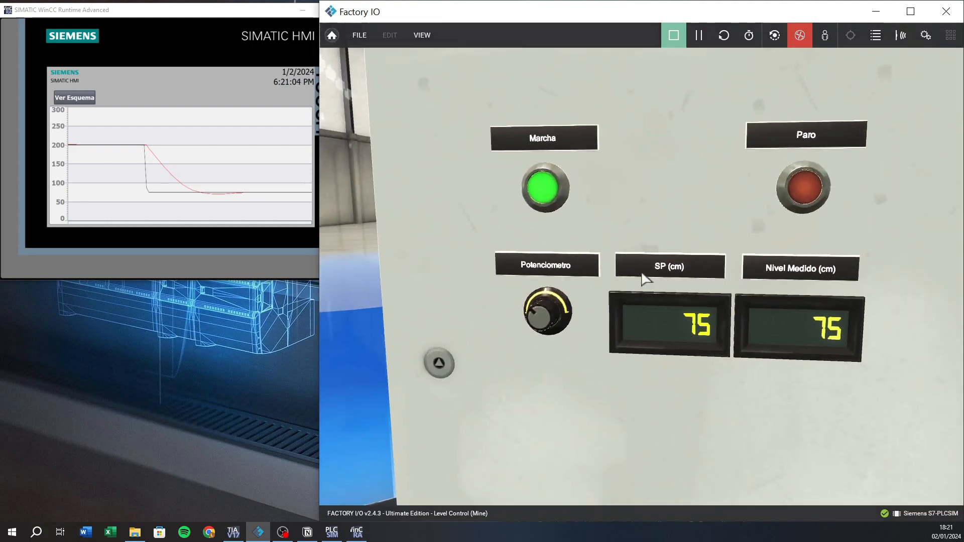
left_click_drag(642, 273, 648, 250)
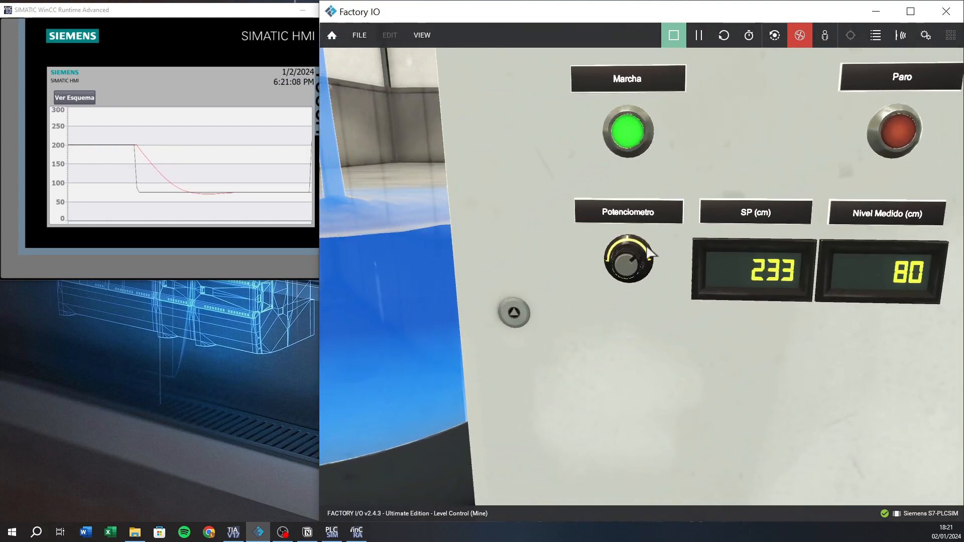
Watch the tank fill and compare the level and setpoint curves on the HMI trend graph
scroll(646, 347, "down", 6)
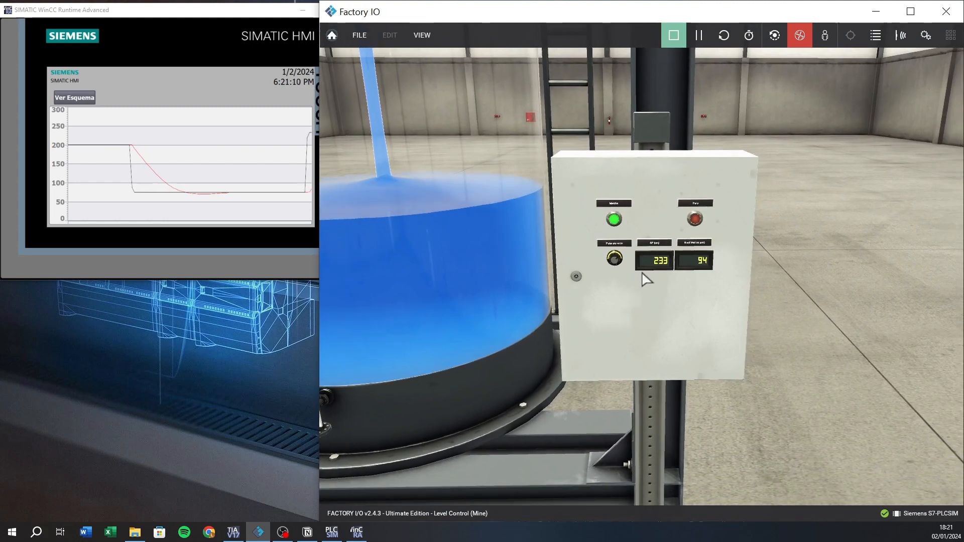
left_click_drag(643, 274, 644, 277)
scroll(642, 275, "down", 5)
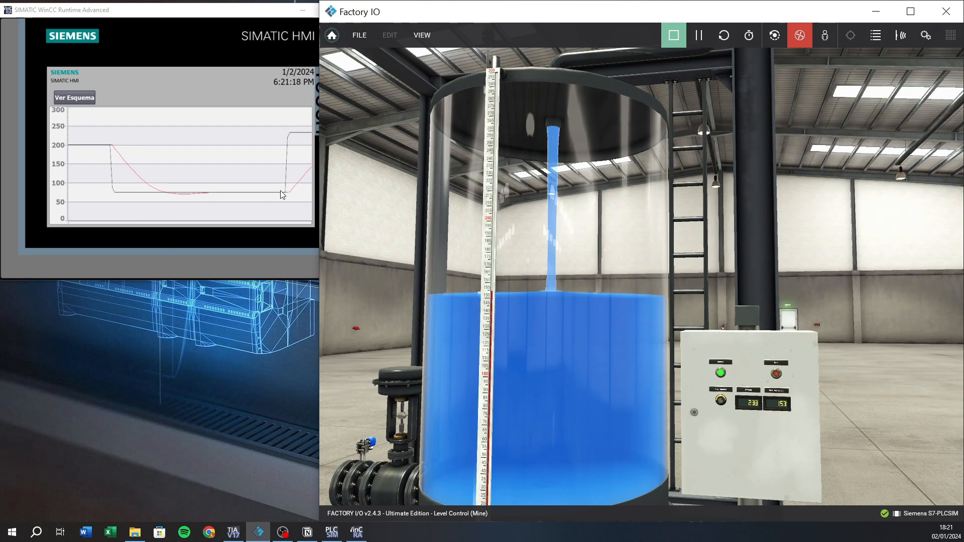
left_click(282, 196)
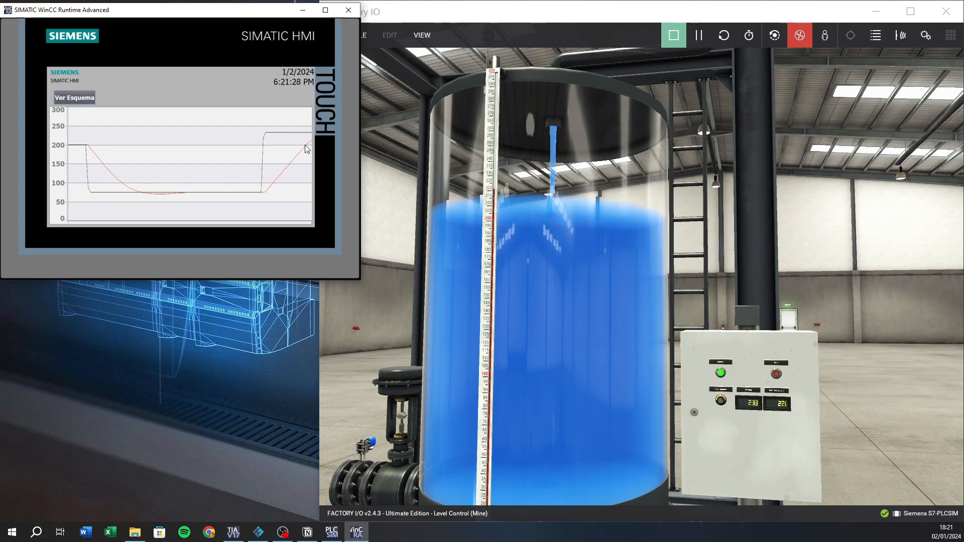
left_click(436, 138)
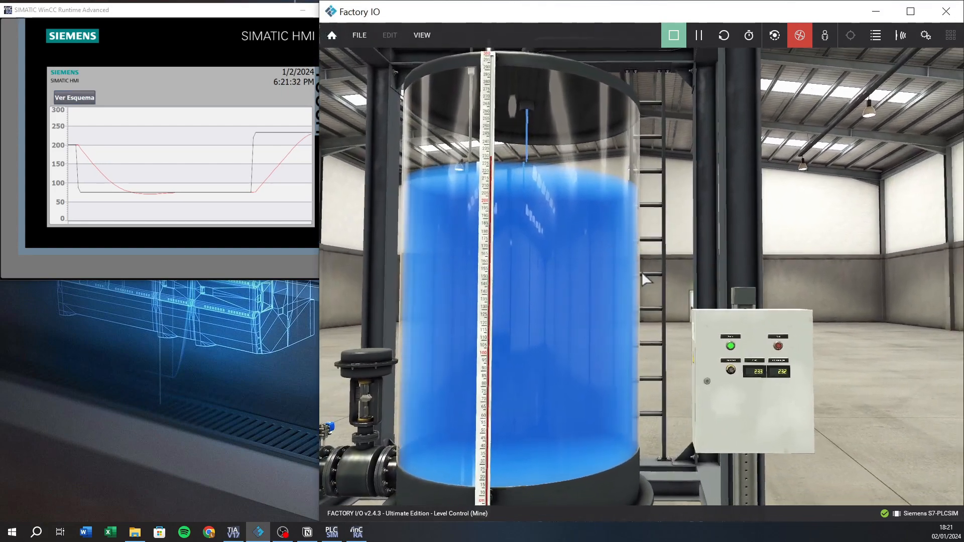
left_click_drag(642, 273, 642, 273)
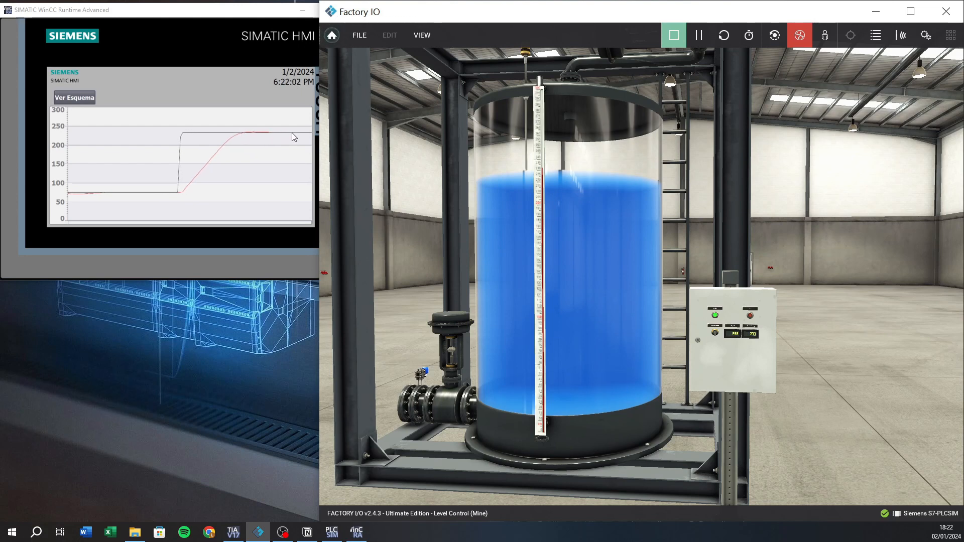
Bring the HMI back to the schematic screen and compare its PID values with the tank and cabinet in Factory IO
left_click(82, 98)
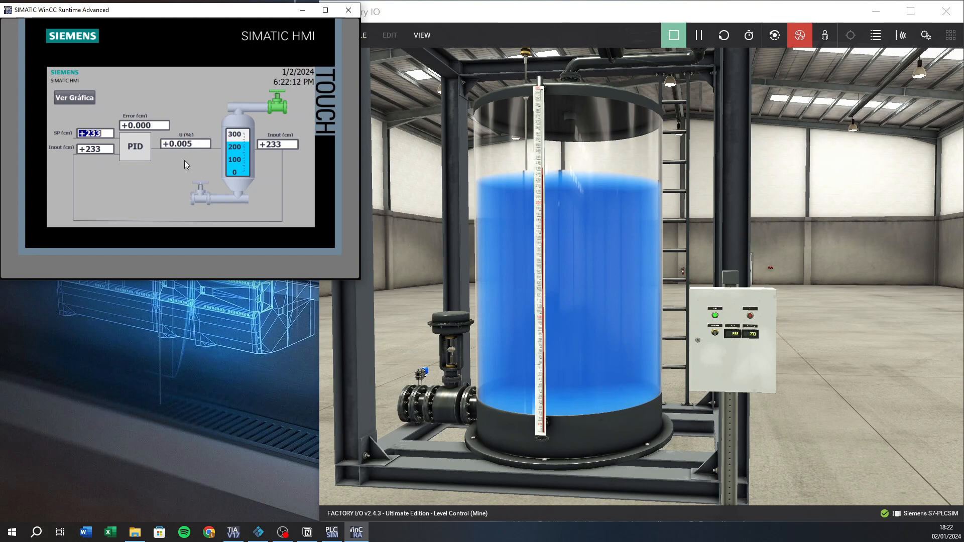
left_click(485, 173)
key("w")
left_click_drag(490, 170, 642, 271)
key("s")
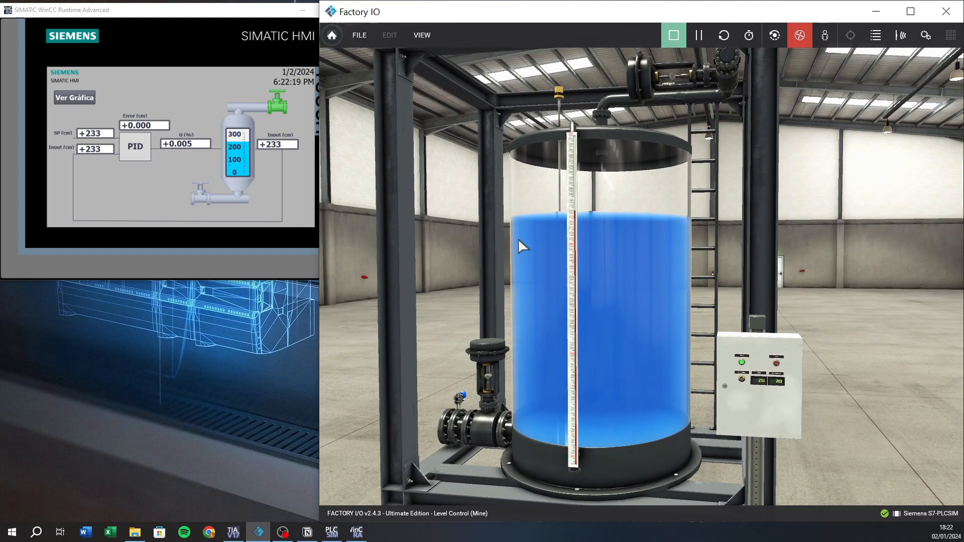
key("s")
left_click_drag(469, 324, 641, 270)
key("w")
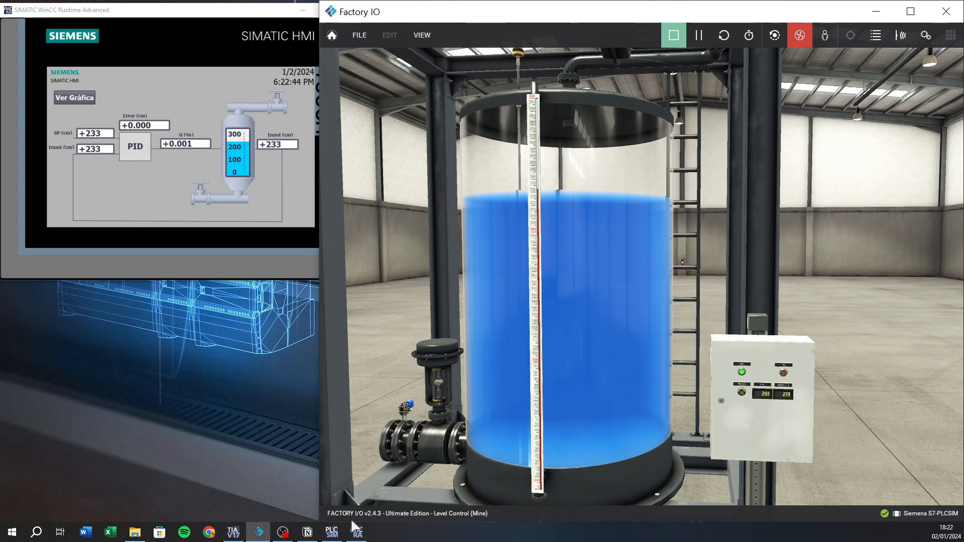
Switch to TIA Portal in full-screen size, open the PLC's Main [OB1] block and examine the error calculation in Network 6
left_click(233, 533)
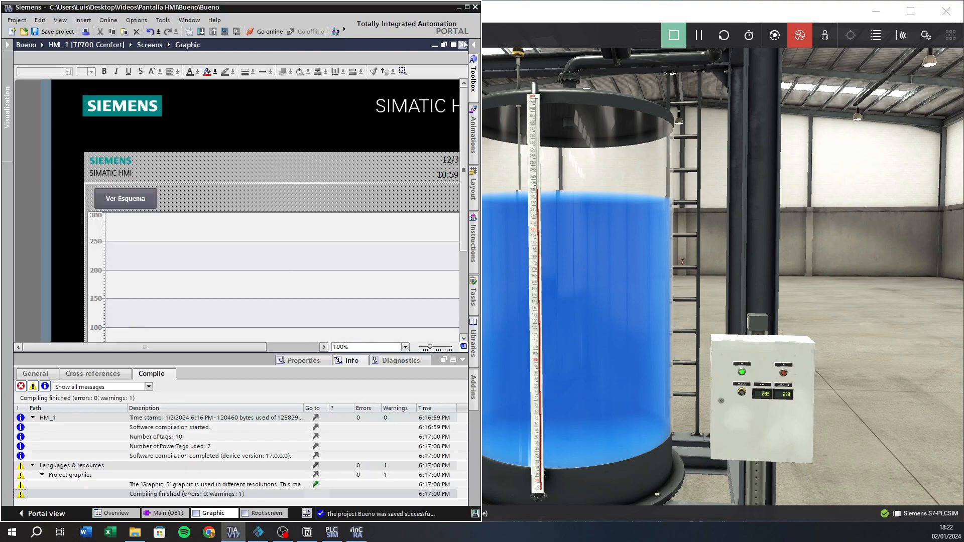
left_click(467, 7)
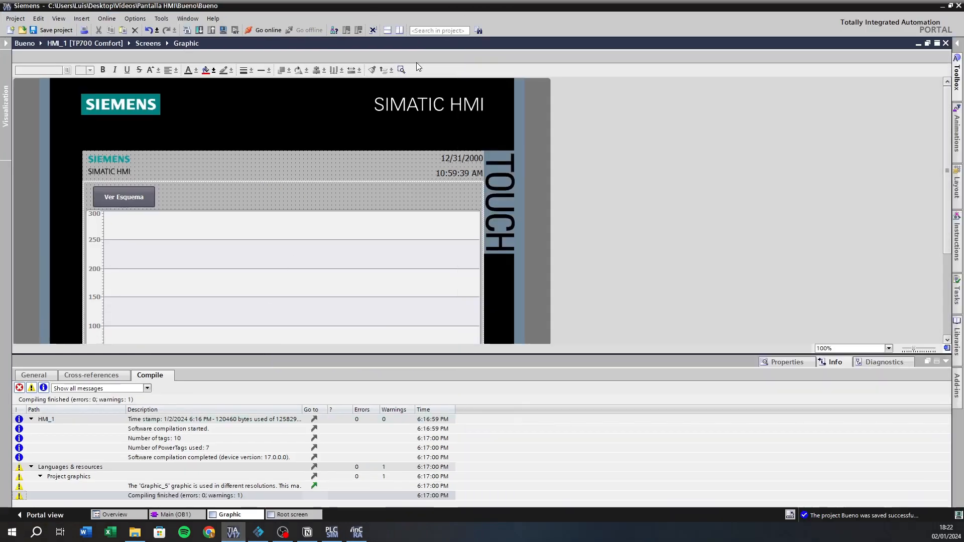
left_click(5, 43)
left_click(25, 121)
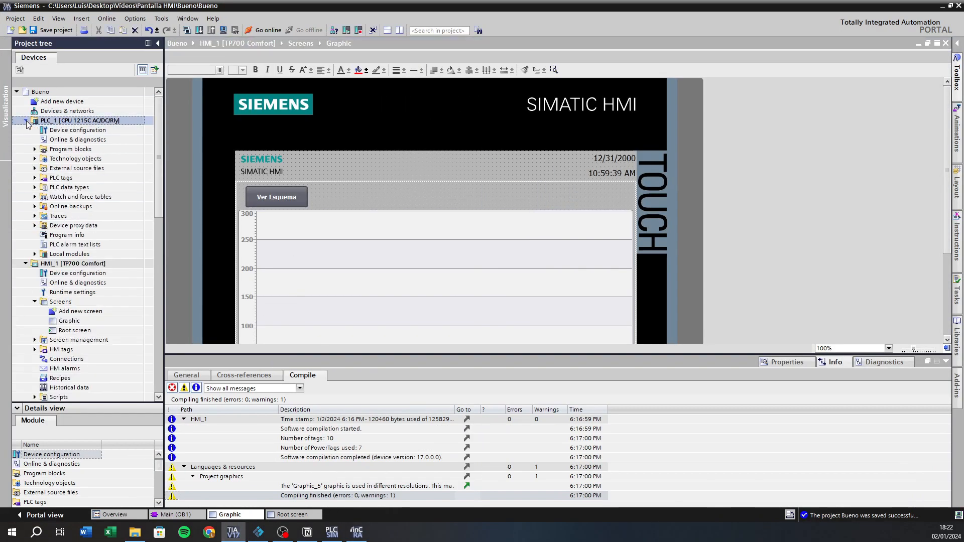
left_click(34, 150)
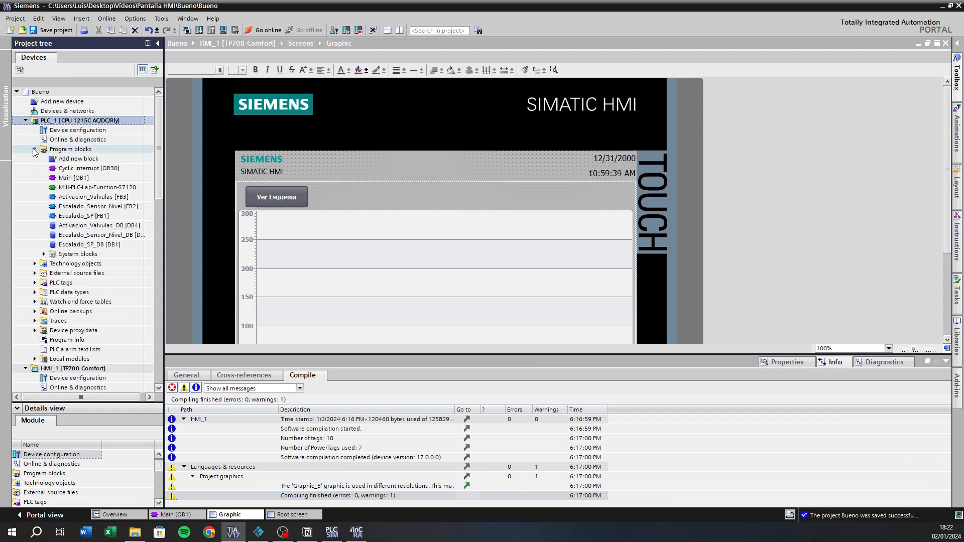
double_click(60, 178)
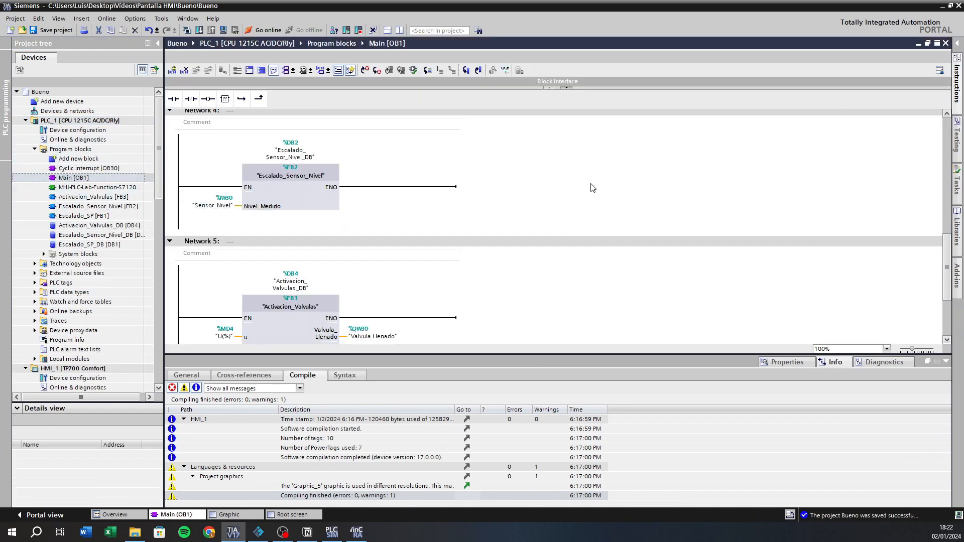
scroll(593, 191, "down", 3)
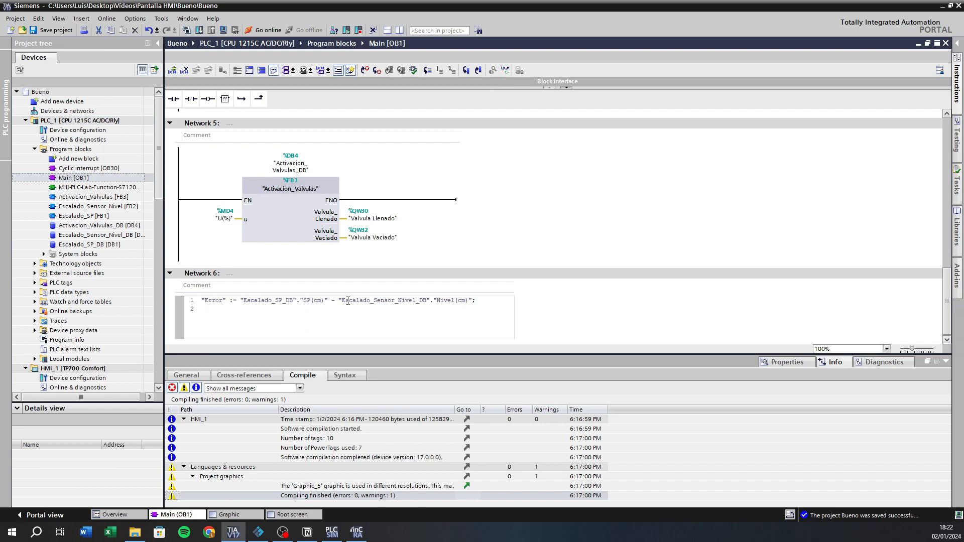
left_click(373, 301)
left_click(565, 312)
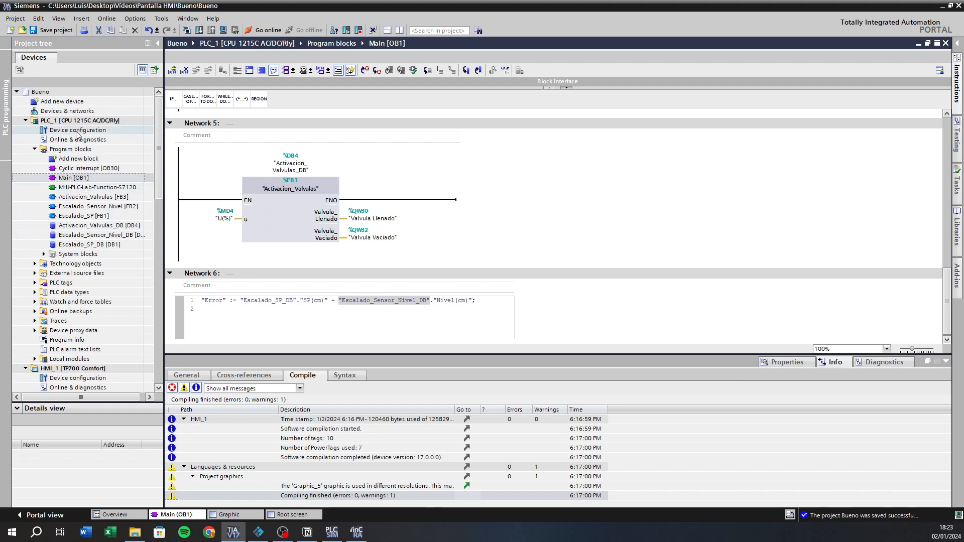
Open the HMI's Root screen and inspect the tag and format settings of the Error (cm) I/O field
left_click(25, 121)
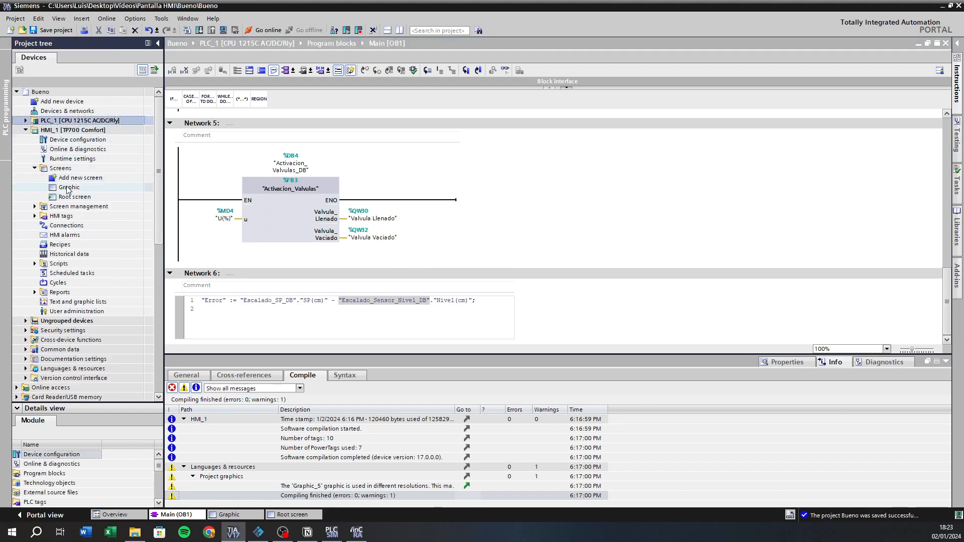
double_click(75, 197)
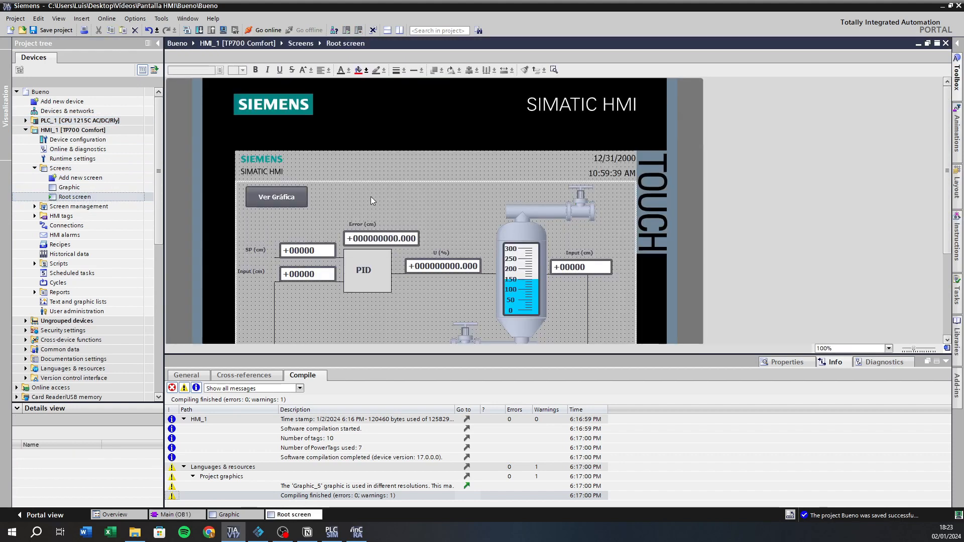
scroll(371, 196, "down", 2)
left_click(377, 179)
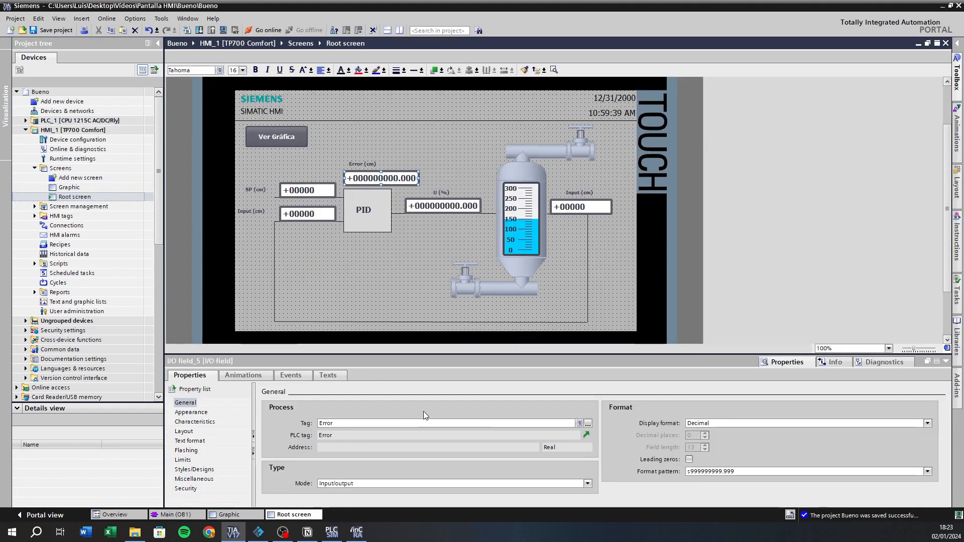